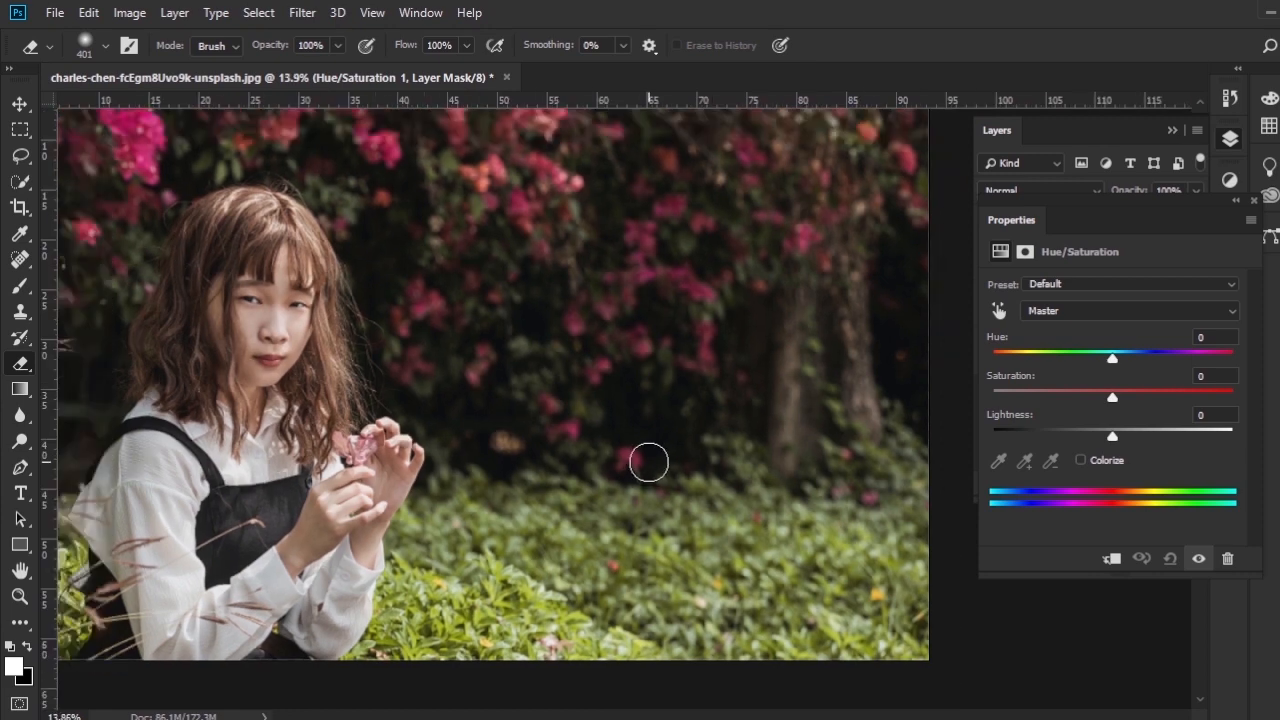
- Set the Greens saturation to +59 in the Hue/Saturation adjustment
{"action": "left_click_drag", "start_coordinate": [648, 461], "coordinate": [603, 474]}
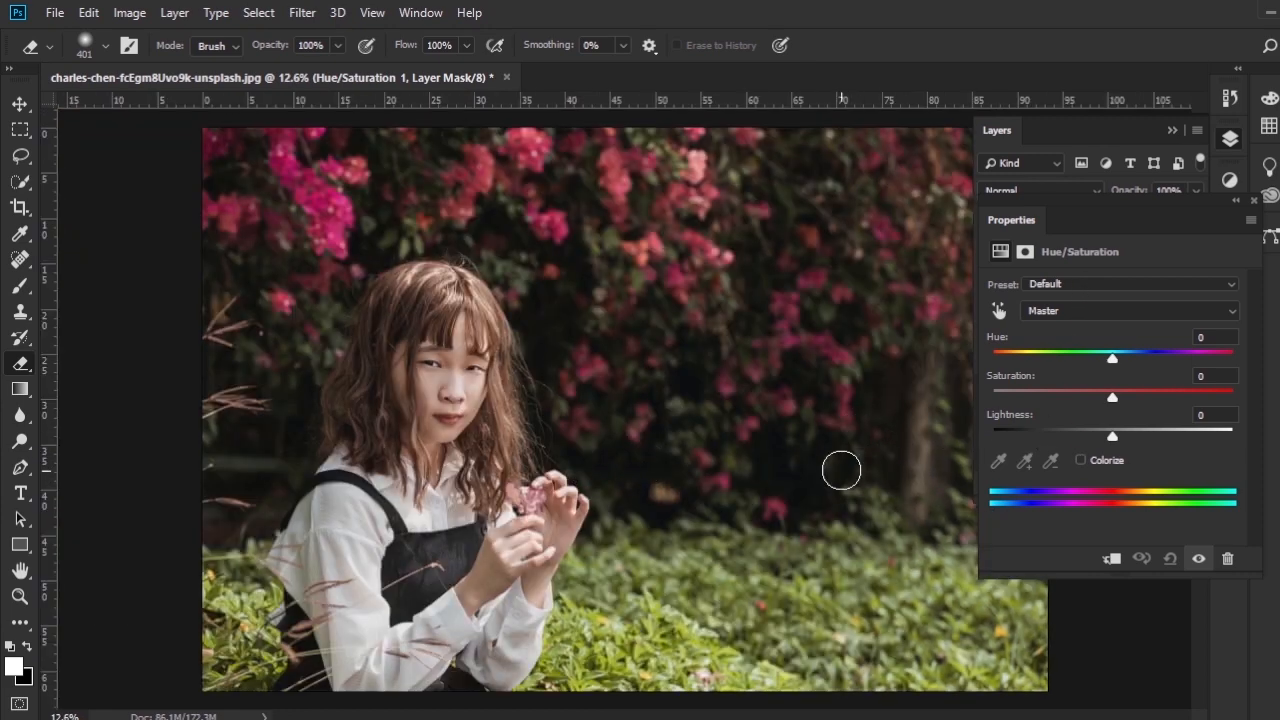
{"action": "scroll", "coordinate": [840, 466], "scroll_direction": "up", "scroll_amount": 1}
{"action": "mouse_move", "coordinate": [840, 466]}
{"action": "left_mouse_down"}
{"action": "mouse_move", "coordinate": [786, 486]}
{"action": "mouse_move", "coordinate": [757, 475]}
{"action": "mouse_move", "coordinate": [763, 463]}
{"action": "left_mouse_up"}
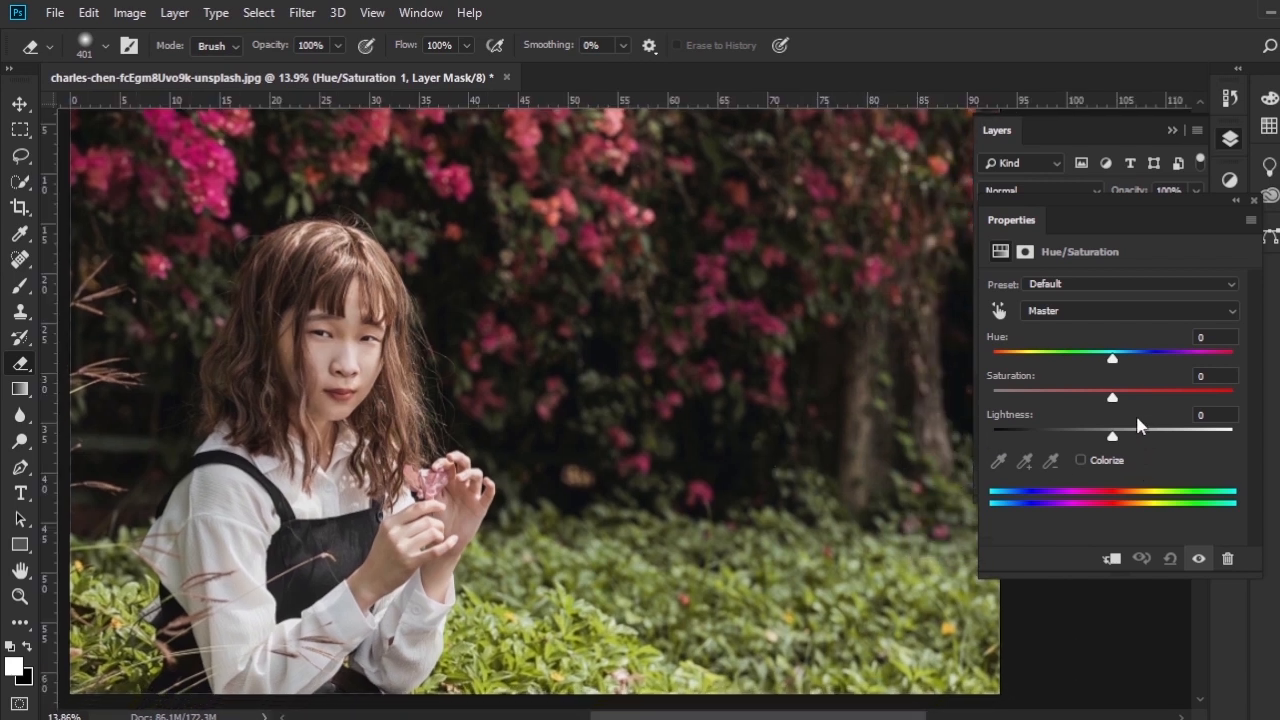
{"action": "left_click", "coordinate": [1113, 311]}
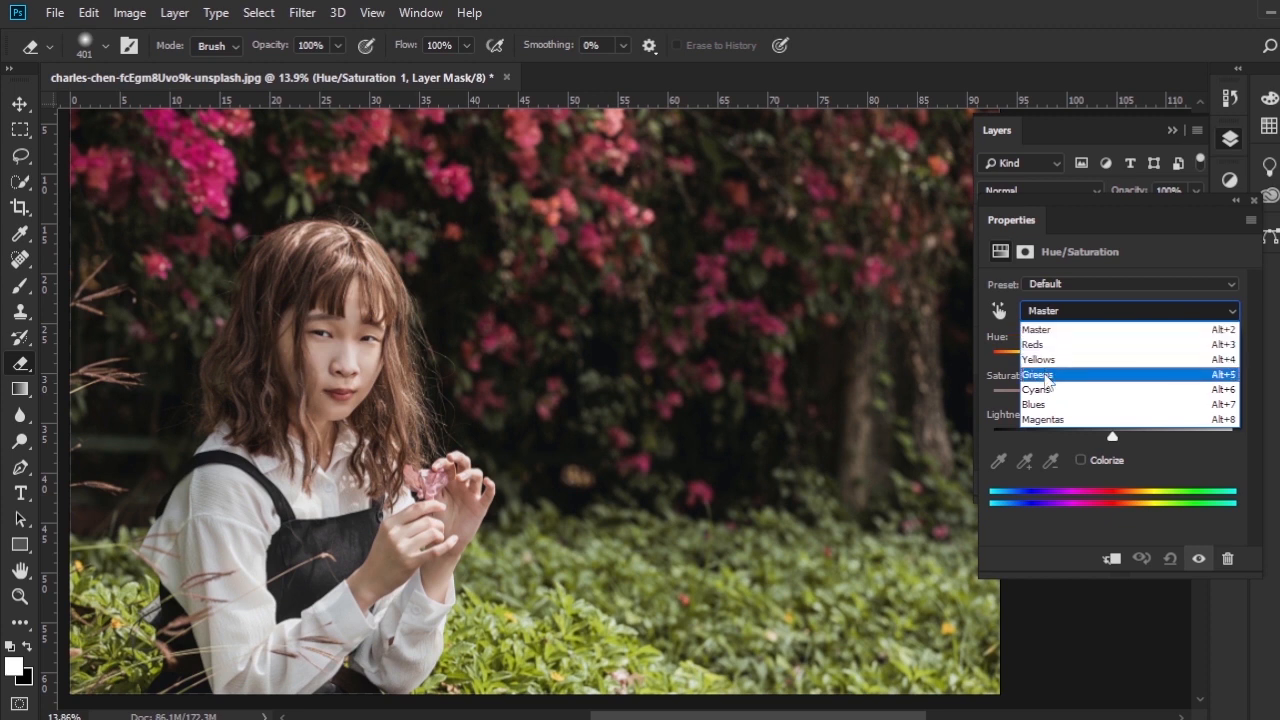
{"action": "left_click", "coordinate": [1040, 374]}
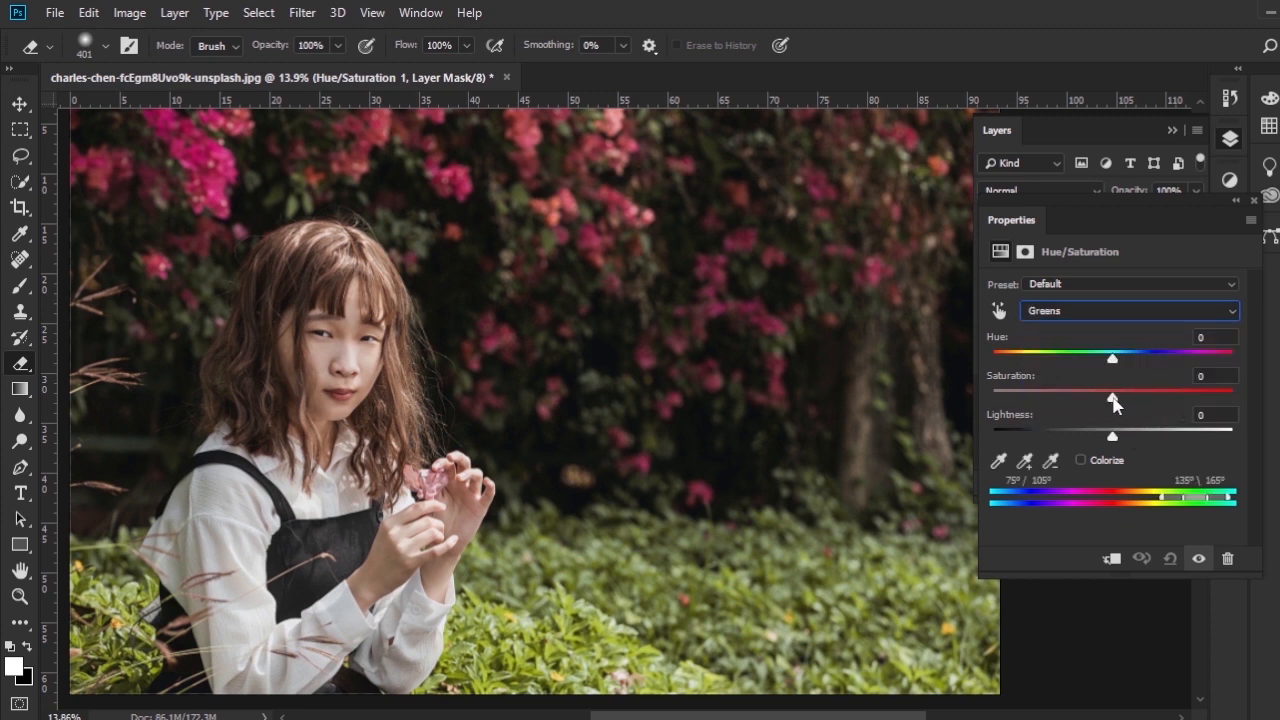
{"action": "left_click_drag", "start_coordinate": [1113, 398], "coordinate": [1175, 398]}
{"action": "mouse_move", "coordinate": [841, 463]}
{"action": "left_mouse_down"}
{"action": "mouse_move", "coordinate": [805, 443]}
{"action": "mouse_move", "coordinate": [826, 460]}
{"action": "left_mouse_up"}
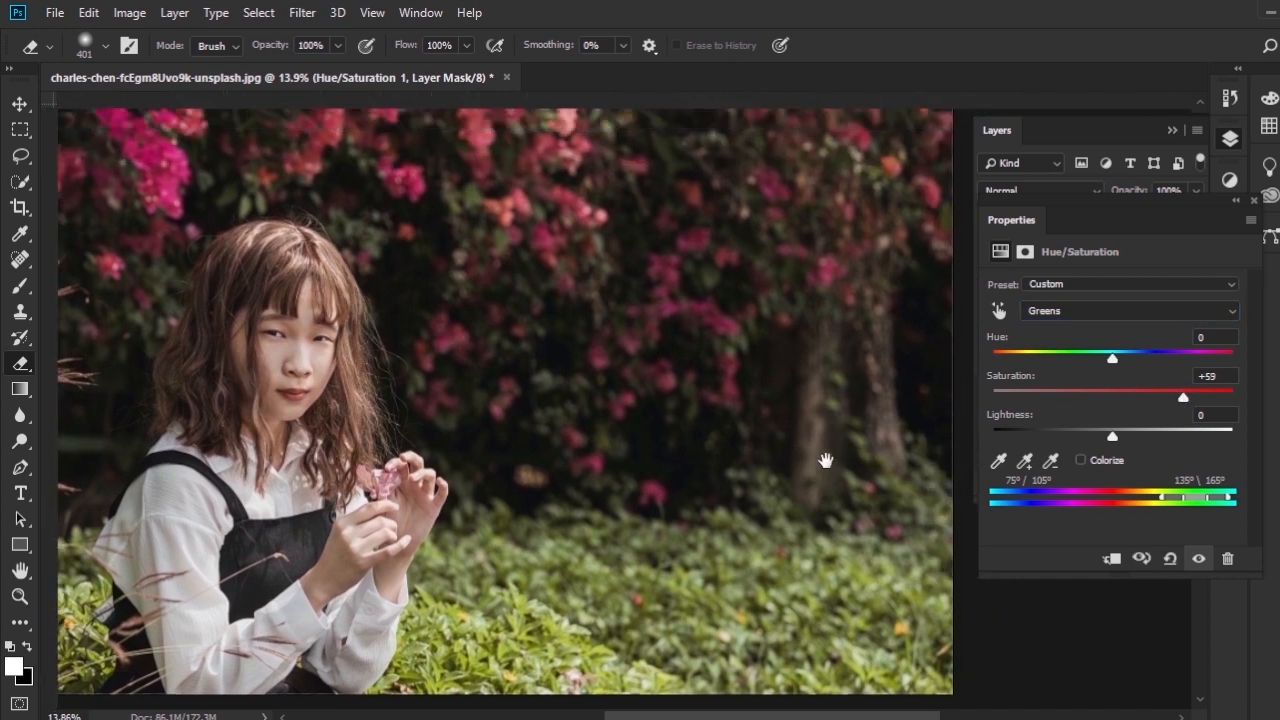
- Set the Yellows saturation to +55, adjust its colour range to 15°/67° and 68°\134°, and close the adjustment settings
{"action": "left_click", "coordinate": [1091, 310]}
{"action": "left_click", "coordinate": [1058, 362]}
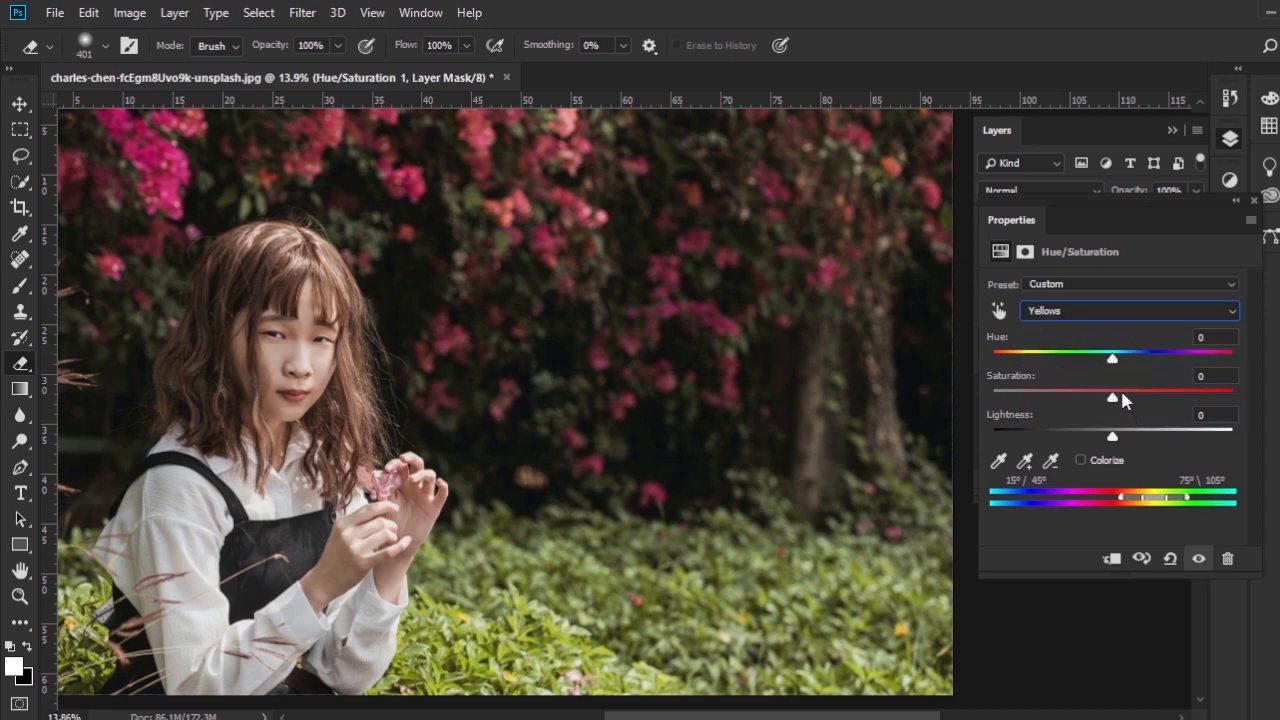
{"action": "left_click_drag", "start_coordinate": [1115, 396], "coordinate": [1181, 391]}
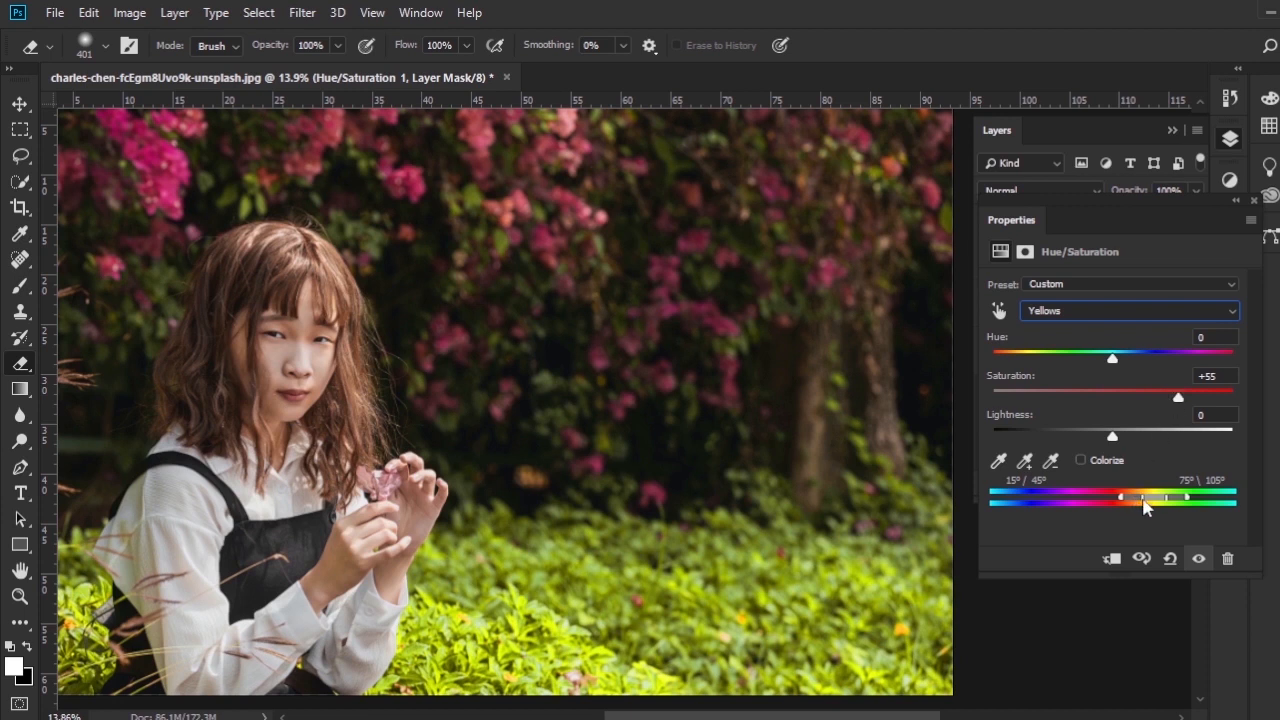
{"action": "left_click_drag", "start_coordinate": [1143, 500], "coordinate": [1154, 497]}
{"action": "mouse_move", "coordinate": [1190, 505]}
{"action": "left_mouse_down"}
{"action": "mouse_move", "coordinate": [1166, 503]}
{"action": "mouse_move", "coordinate": [1207, 503]}
{"action": "left_mouse_up"}
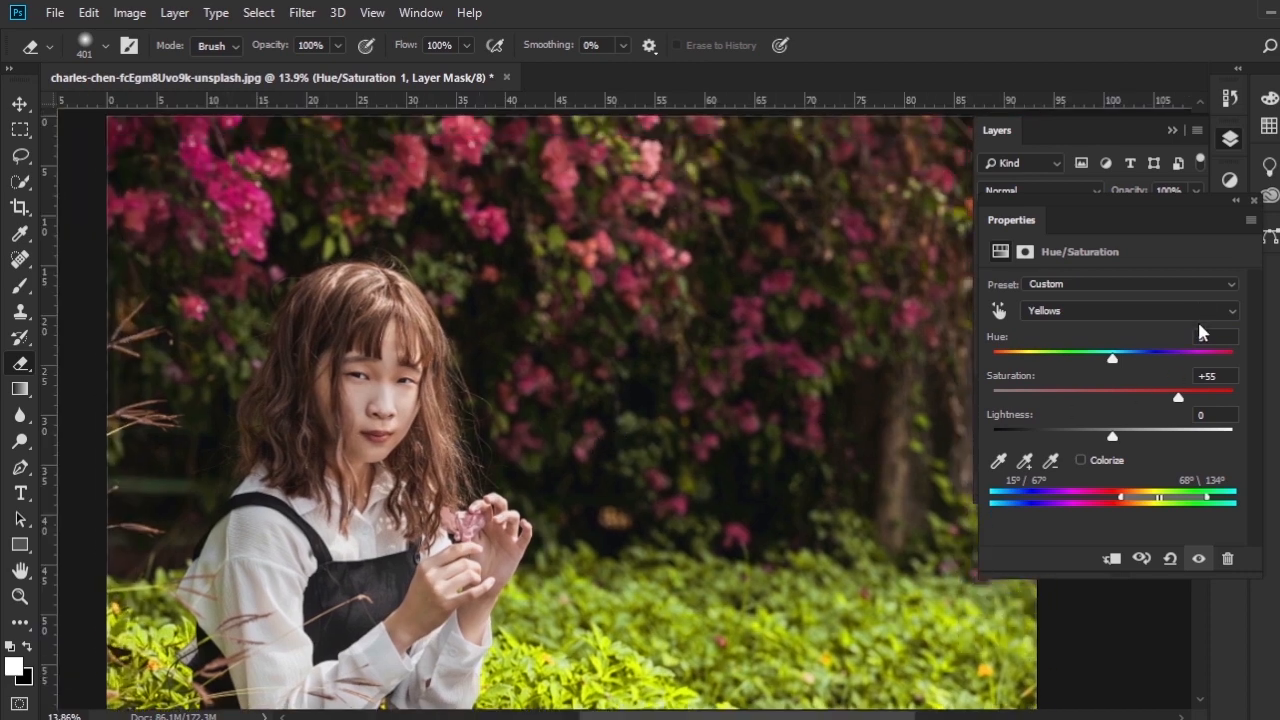
{"action": "left_click", "coordinate": [1253, 202]}
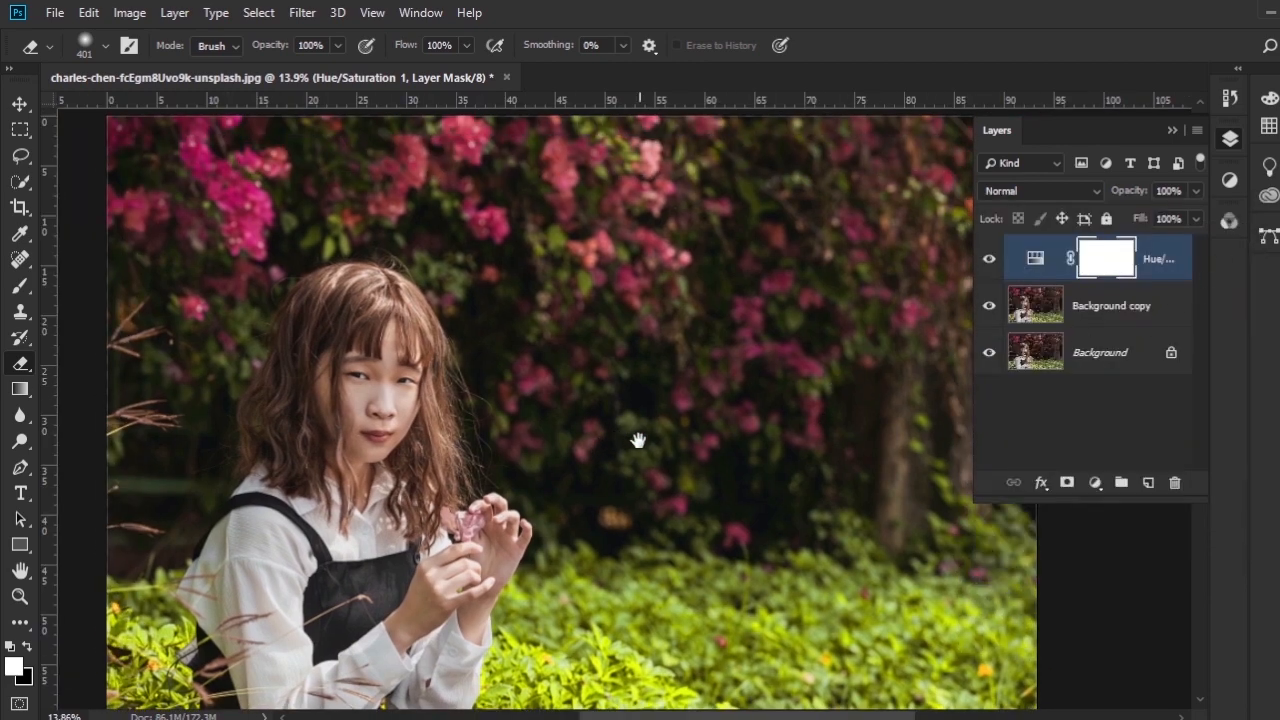
- Compare the whole photo with the Hue/Saturation adjustment layer hidden and shown
{"action": "scroll", "coordinate": [566, 477], "scroll_direction": "down", "scroll_amount": 2}
{"action": "scroll", "coordinate": [562, 469], "scroll_direction": "up", "scroll_amount": 1}
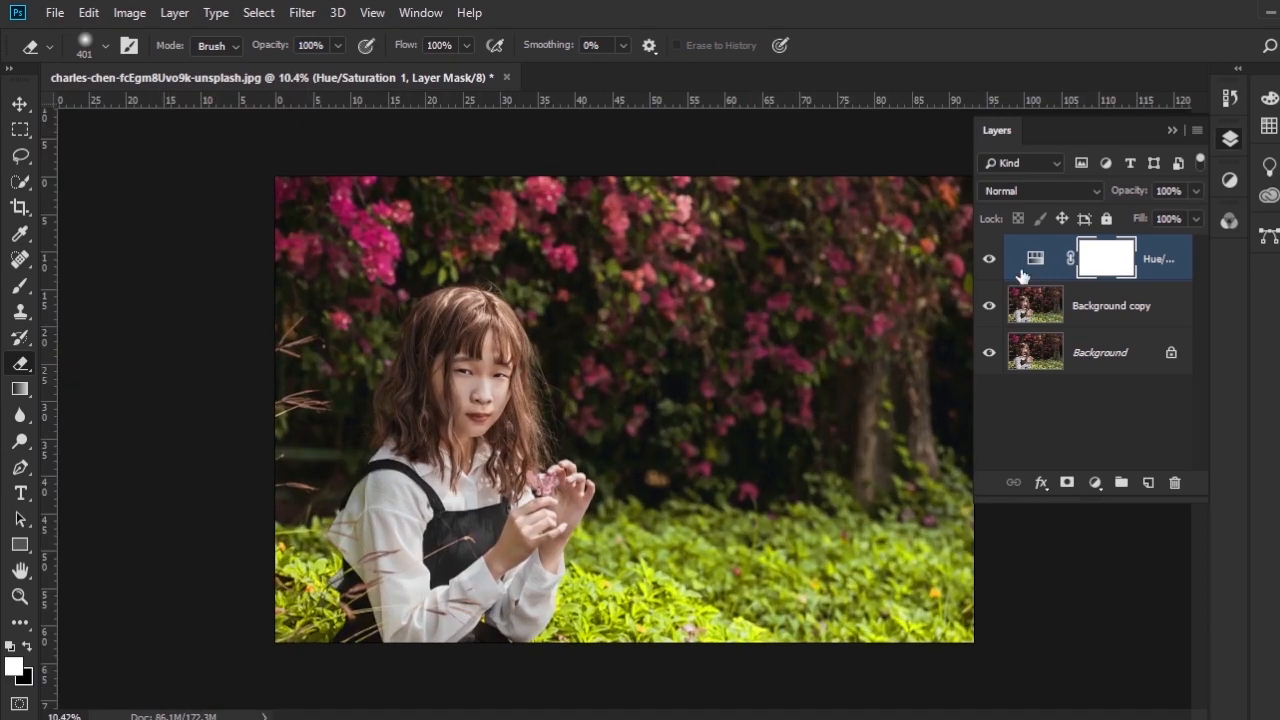
{"action": "left_click", "coordinate": [989, 260]}
{"action": "left_click", "coordinate": [989, 260]}
{"action": "scroll", "coordinate": [895, 335], "scroll_direction": "up", "scroll_amount": 1}
{"action": "scroll", "coordinate": [749, 354], "scroll_direction": "up", "scroll_amount": 1}
{"action": "left_click_drag", "start_coordinate": [720, 349], "coordinate": [646, 306]}
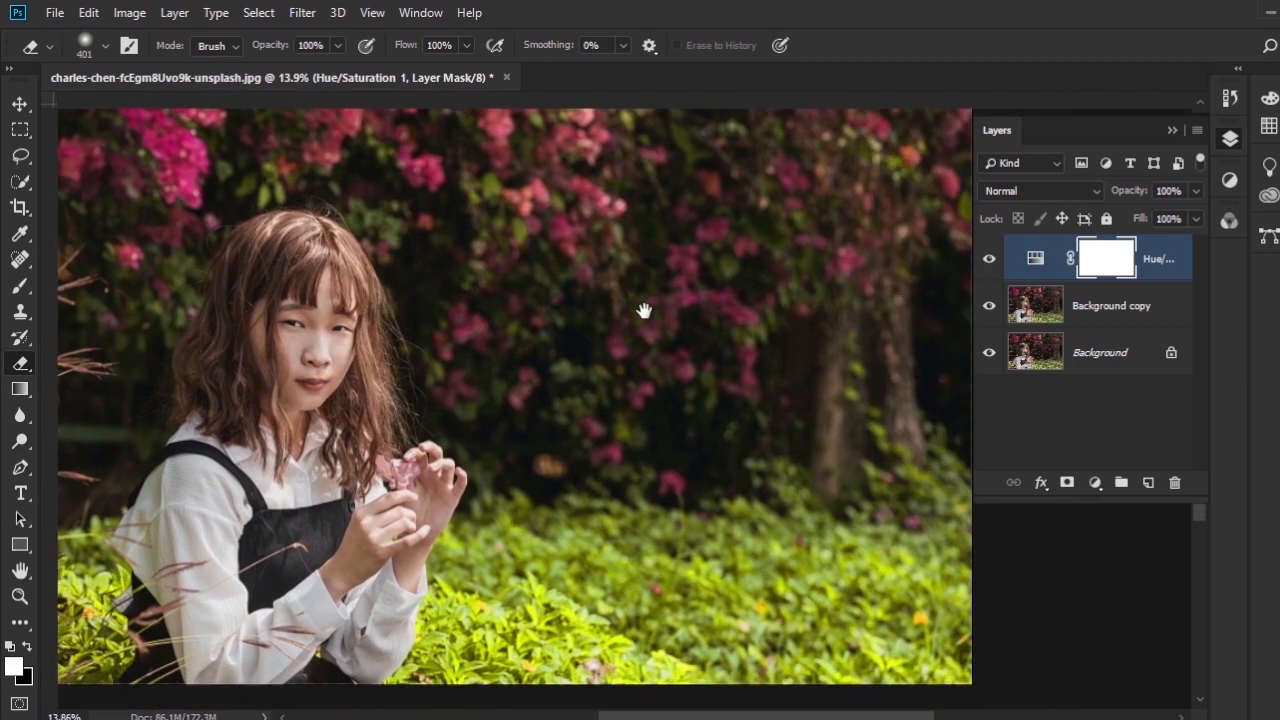
- Add a second Hue/Saturation adjustment layer directly above the Background copy layer
{"action": "left_click", "coordinate": [1166, 308]}
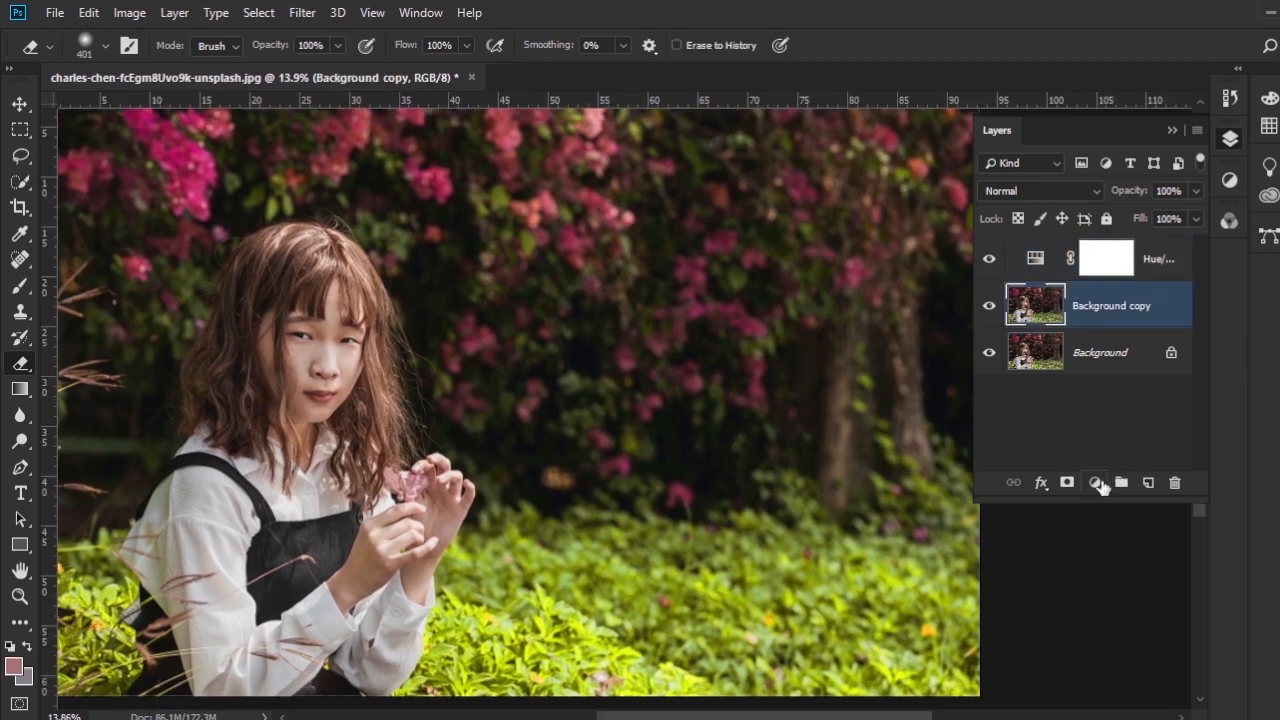
{"action": "left_click", "coordinate": [1097, 483]}
{"action": "left_click", "coordinate": [1140, 286]}
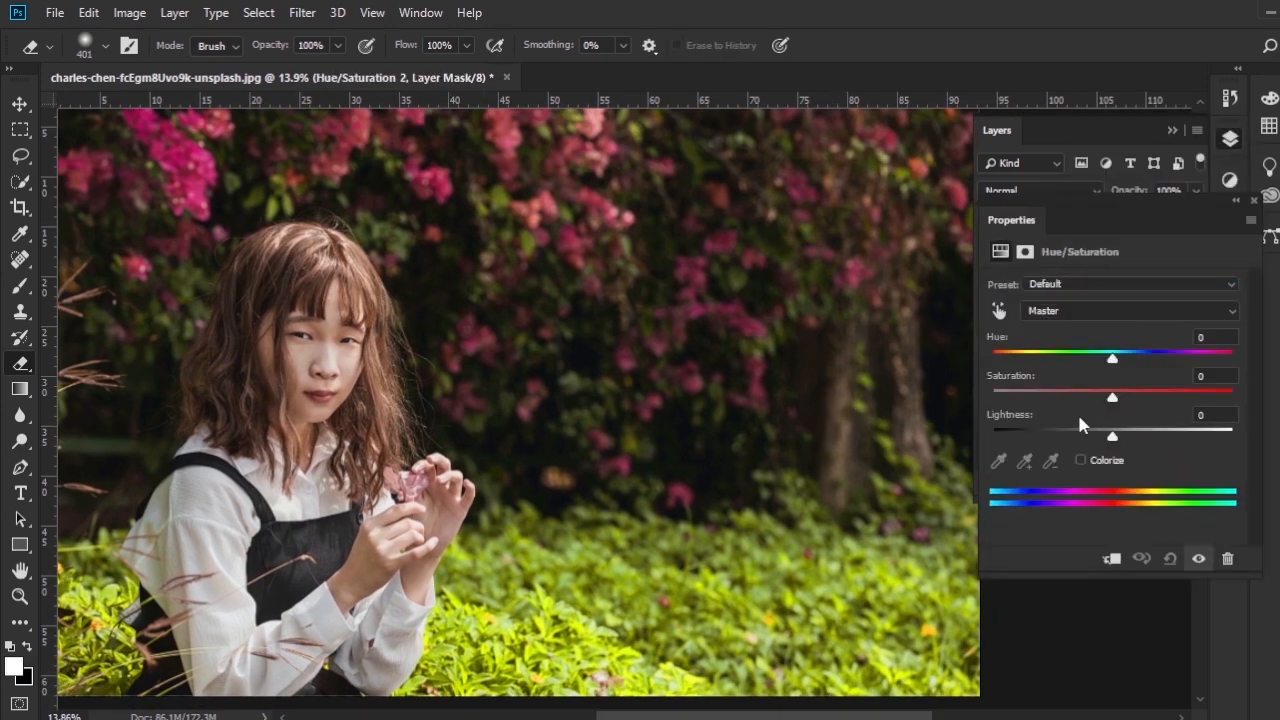
- Target the Magentas in the new adjustment and shift the colour range into the reds, to 255°/357° and 358°\4°
{"action": "scroll", "coordinate": [510, 355], "scroll_direction": "up", "scroll_amount": 4}
{"action": "left_click_drag", "start_coordinate": [471, 586], "coordinate": [537, 326]}
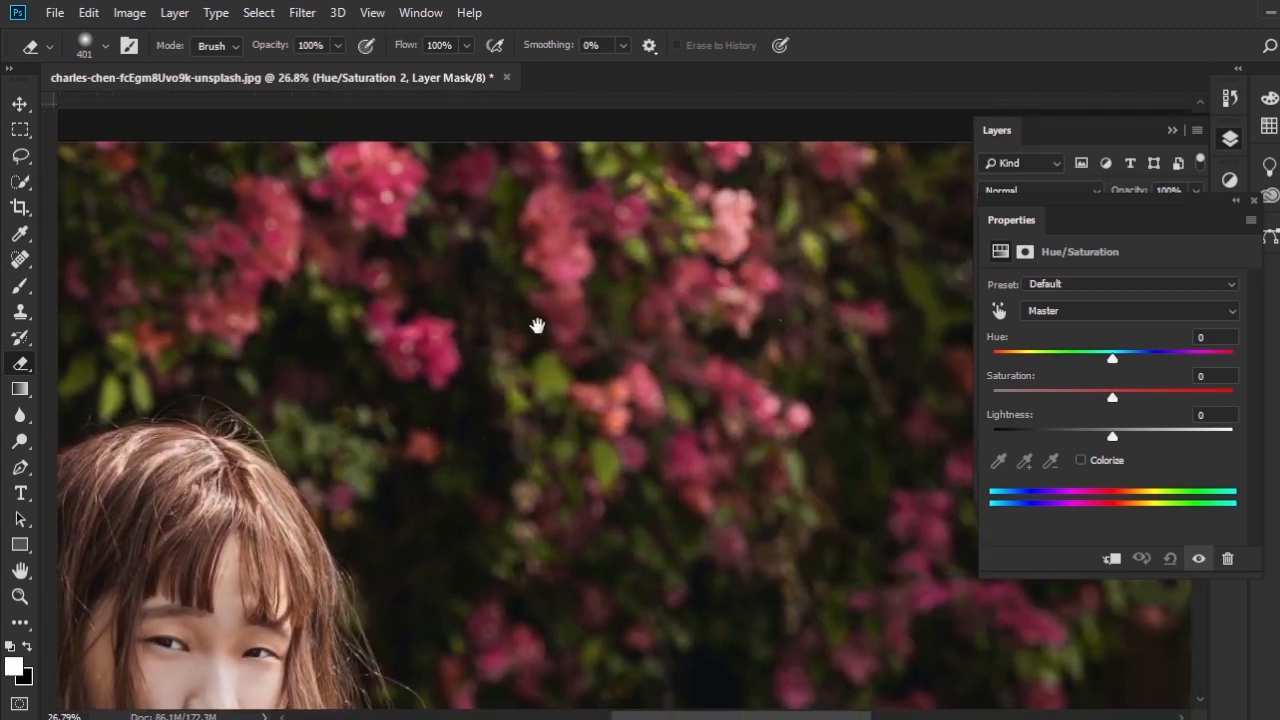
{"action": "left_click_drag", "start_coordinate": [814, 354], "coordinate": [734, 386]}
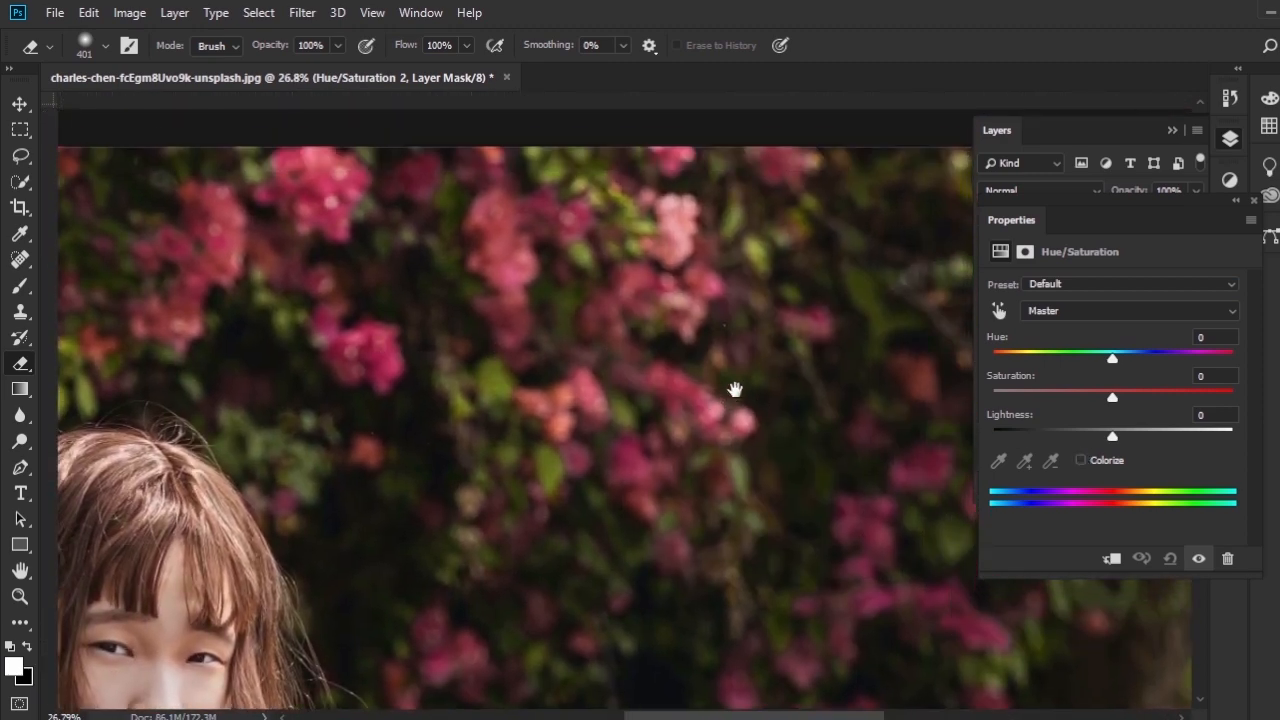
{"action": "left_click", "coordinate": [1084, 315]}
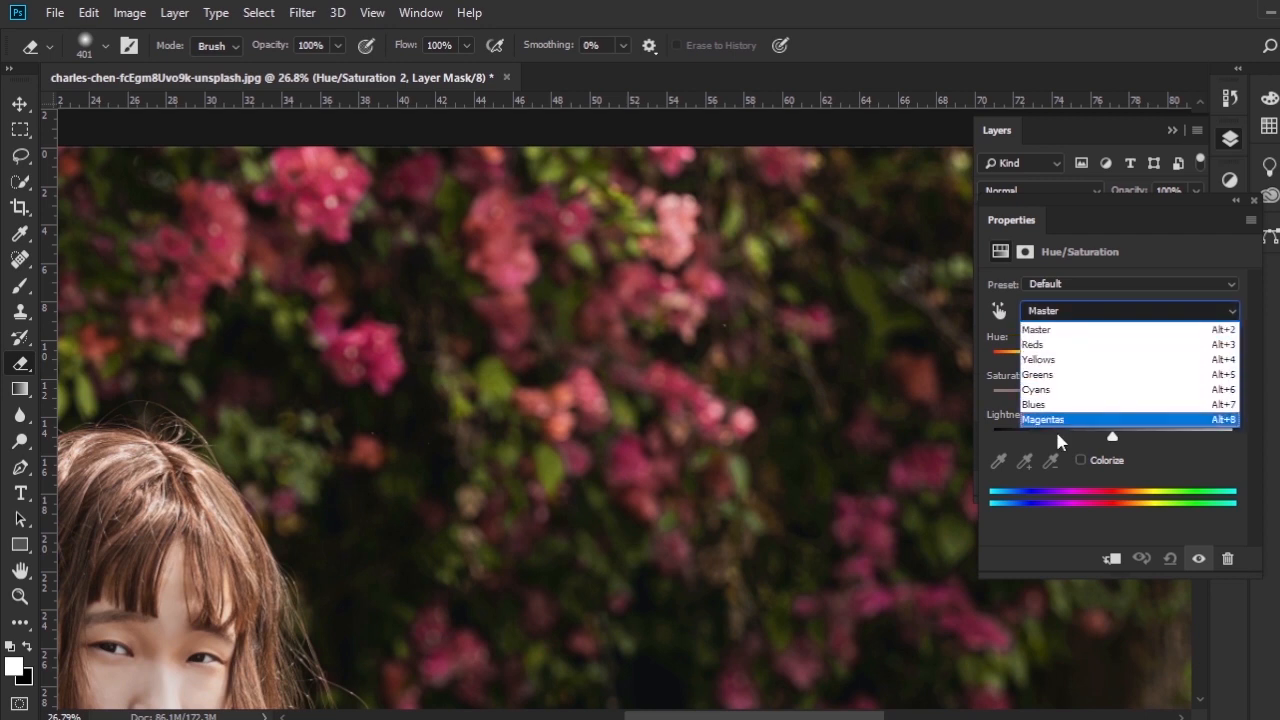
{"action": "left_click", "coordinate": [1085, 423]}
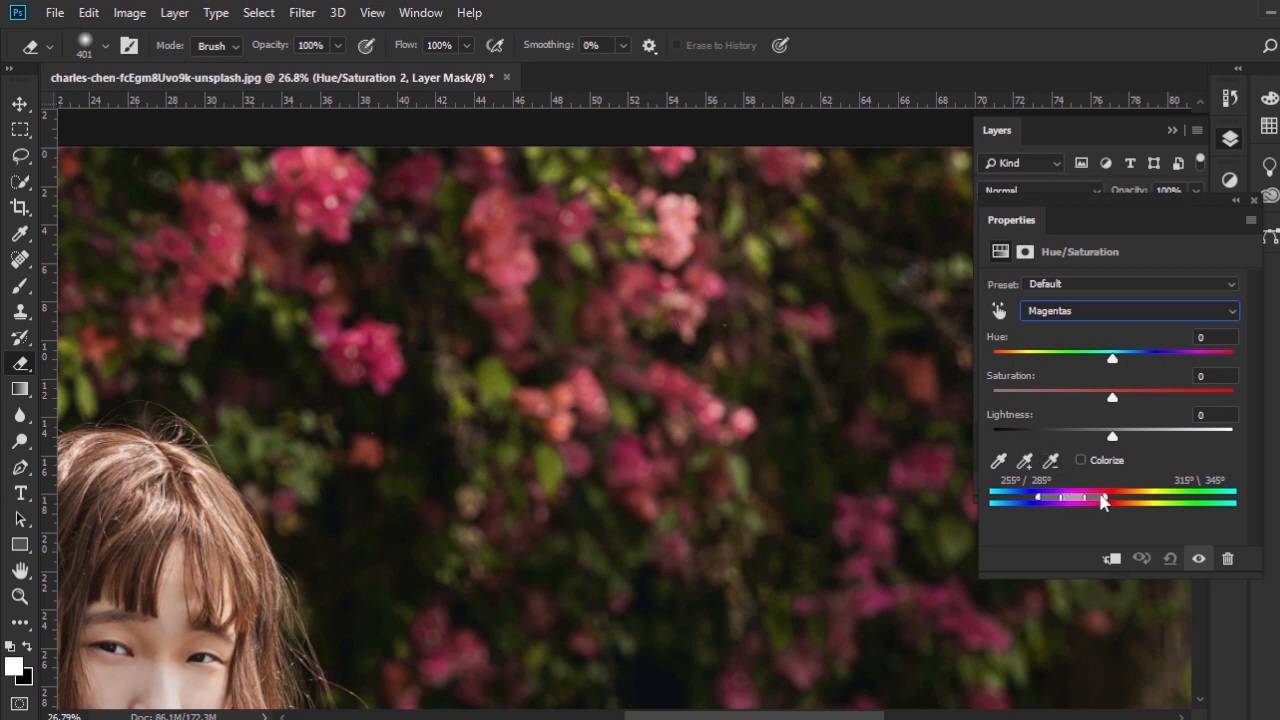
{"action": "left_click_drag", "start_coordinate": [1060, 505], "coordinate": [1113, 498]}
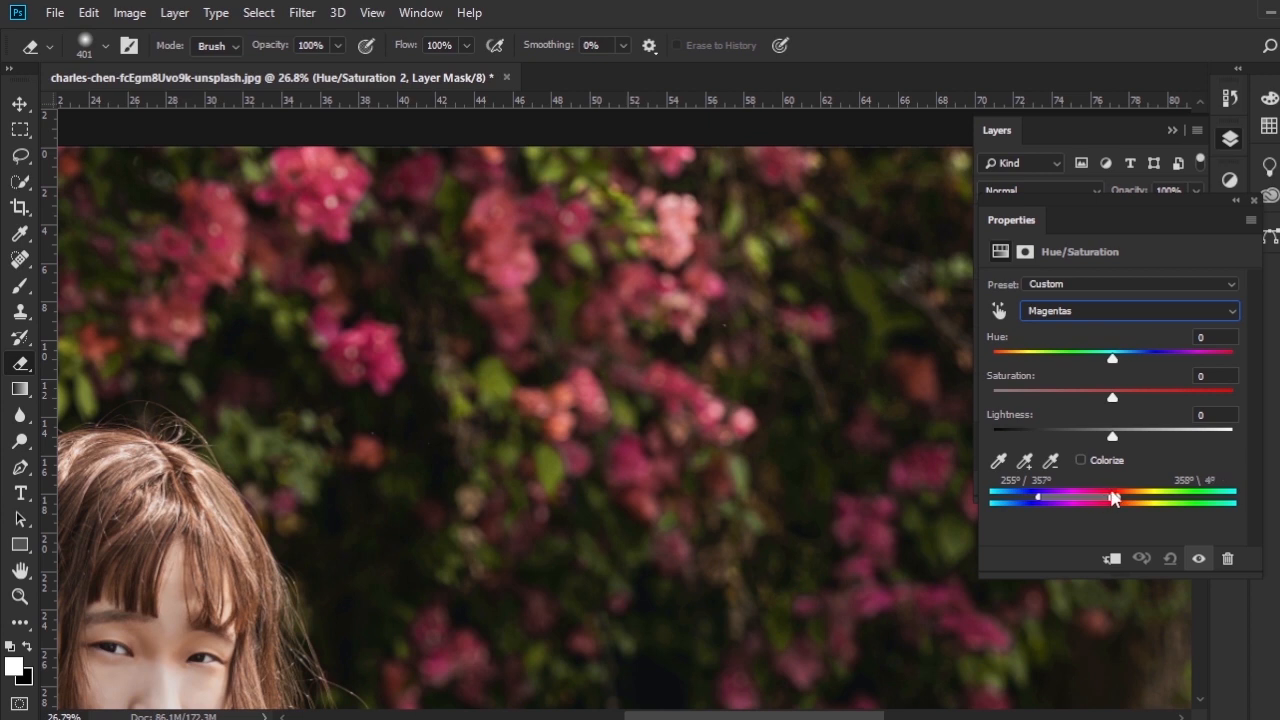
- Adjust the red range's outer limits to 317° and 21°, set its saturation to +56, and close the adjustment settings
{"action": "left_click", "coordinate": [1201, 567]}
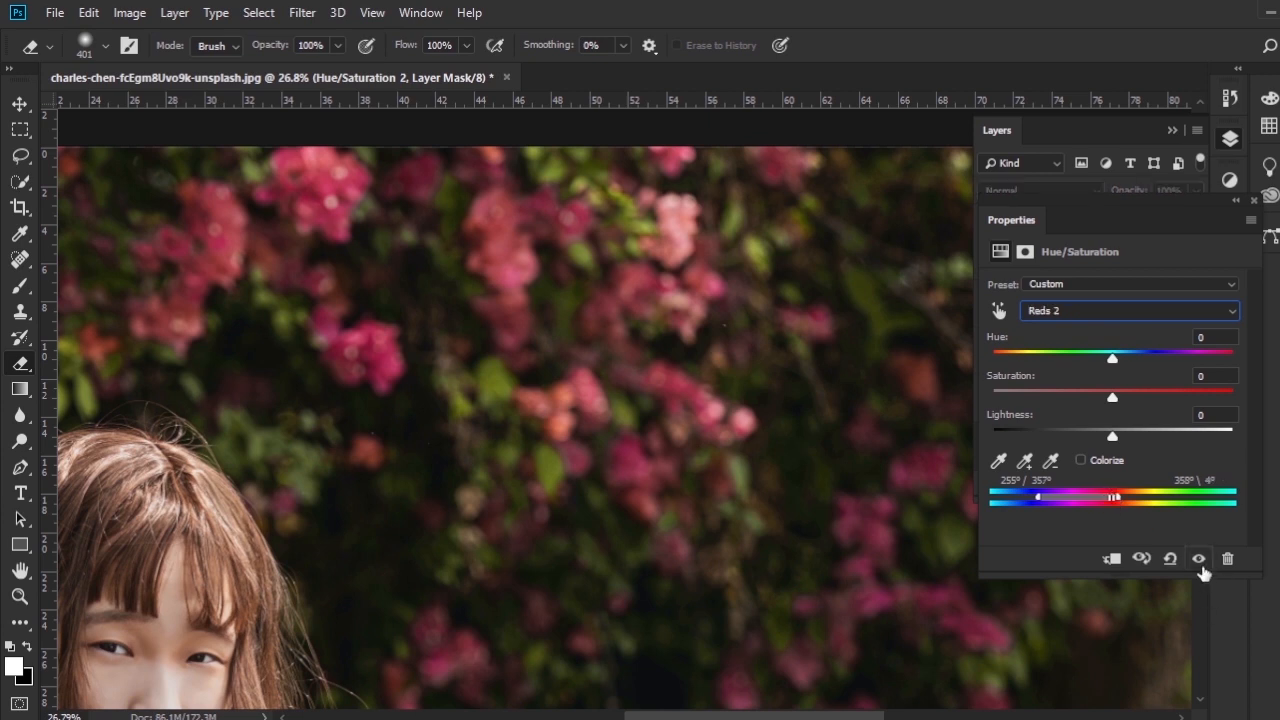
{"action": "left_click", "coordinate": [1201, 567]}
{"action": "left_click_drag", "start_coordinate": [1122, 503], "coordinate": [1131, 500]}
{"action": "left_click_drag", "start_coordinate": [1040, 500], "coordinate": [1085, 503]}
{"action": "left_click_drag", "start_coordinate": [1113, 398], "coordinate": [1171, 401]}
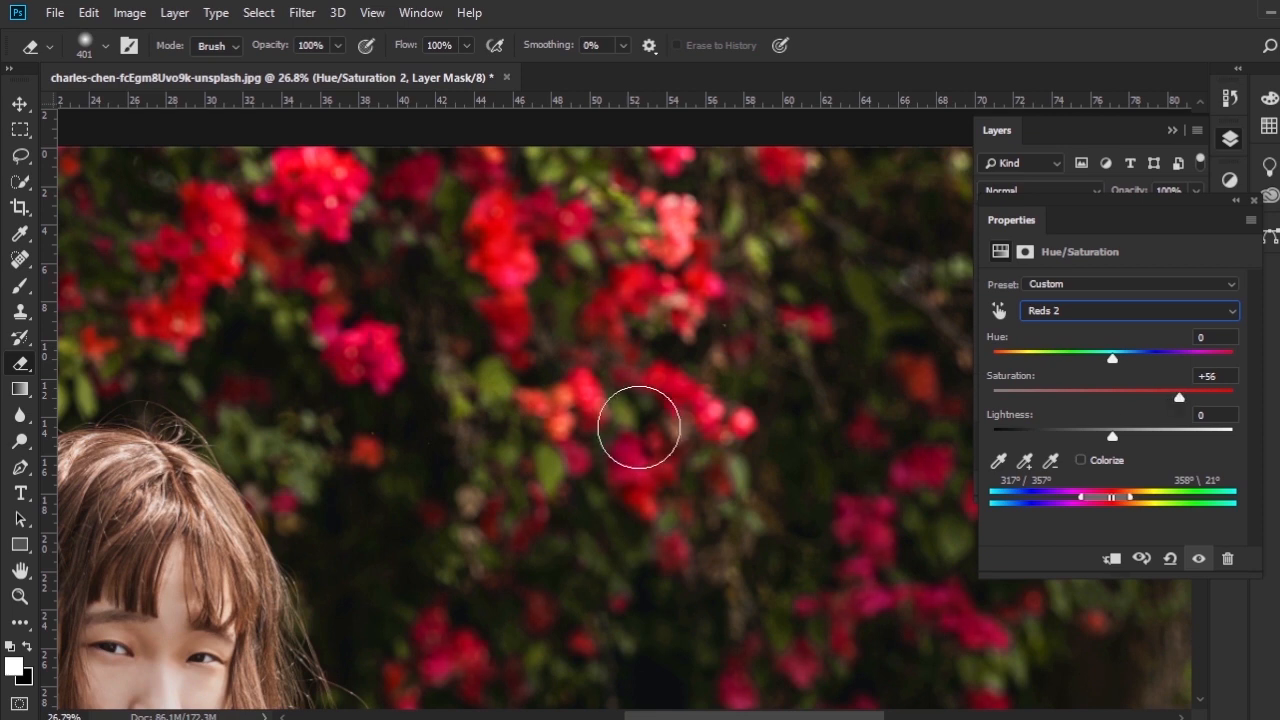
{"action": "left_click", "coordinate": [1262, 205]}
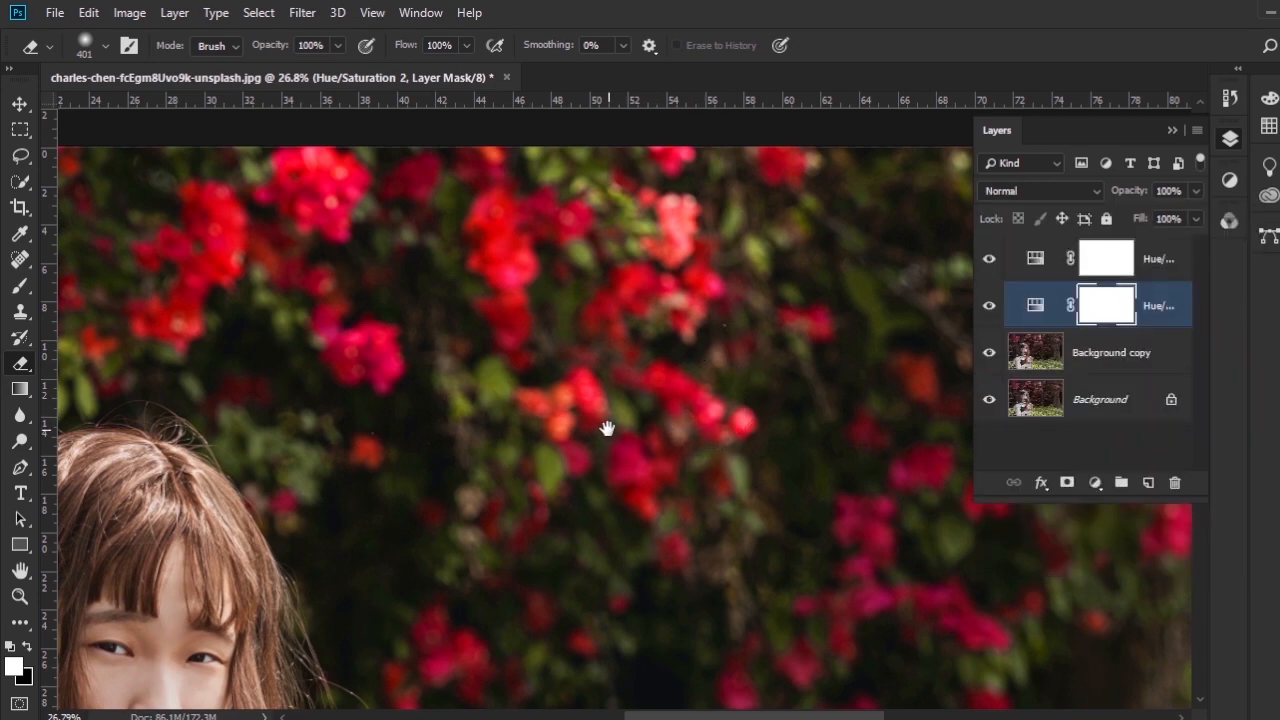
- Compare the flowers across the whole photo with the second Hue/Saturation layer hidden and shown
{"action": "scroll", "coordinate": [605, 428], "scroll_direction": "down", "scroll_amount": 2}
{"action": "left_click_drag", "start_coordinate": [684, 530], "coordinate": [697, 383]}
{"action": "scroll", "coordinate": [697, 406], "scroll_direction": "down", "scroll_amount": 4}
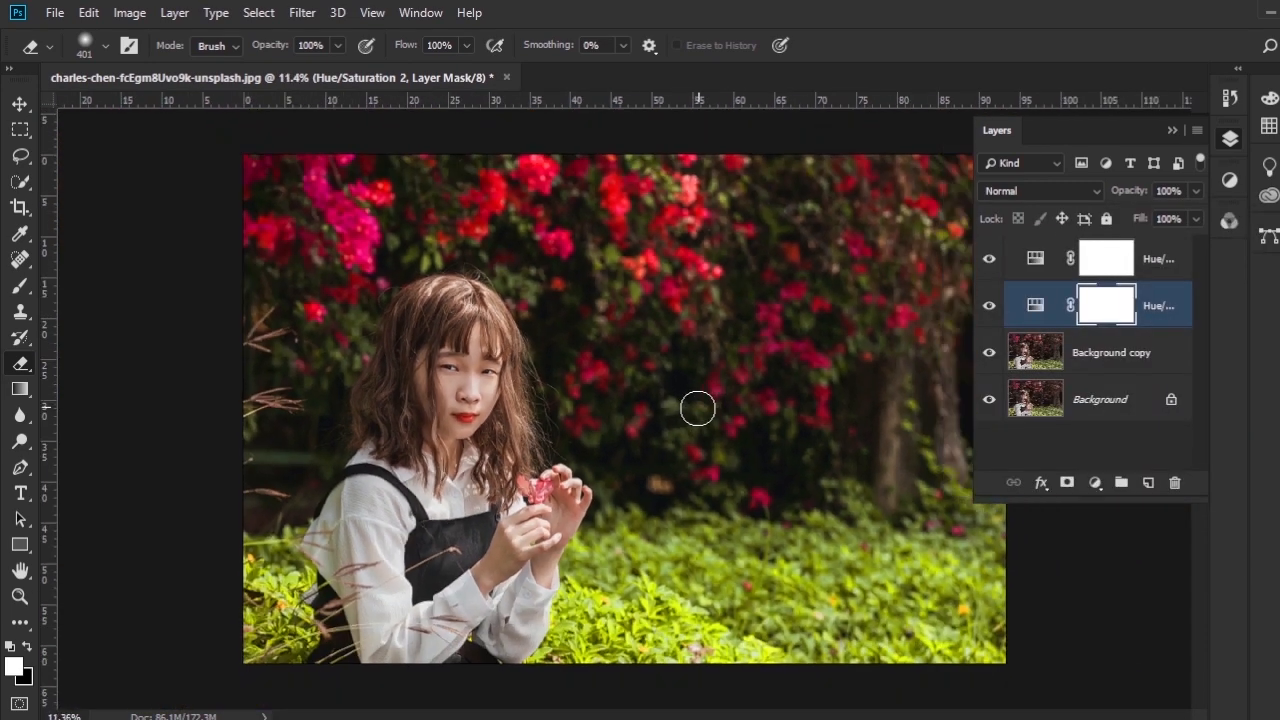
{"action": "scroll", "coordinate": [655, 465], "scroll_direction": "up", "scroll_amount": 1}
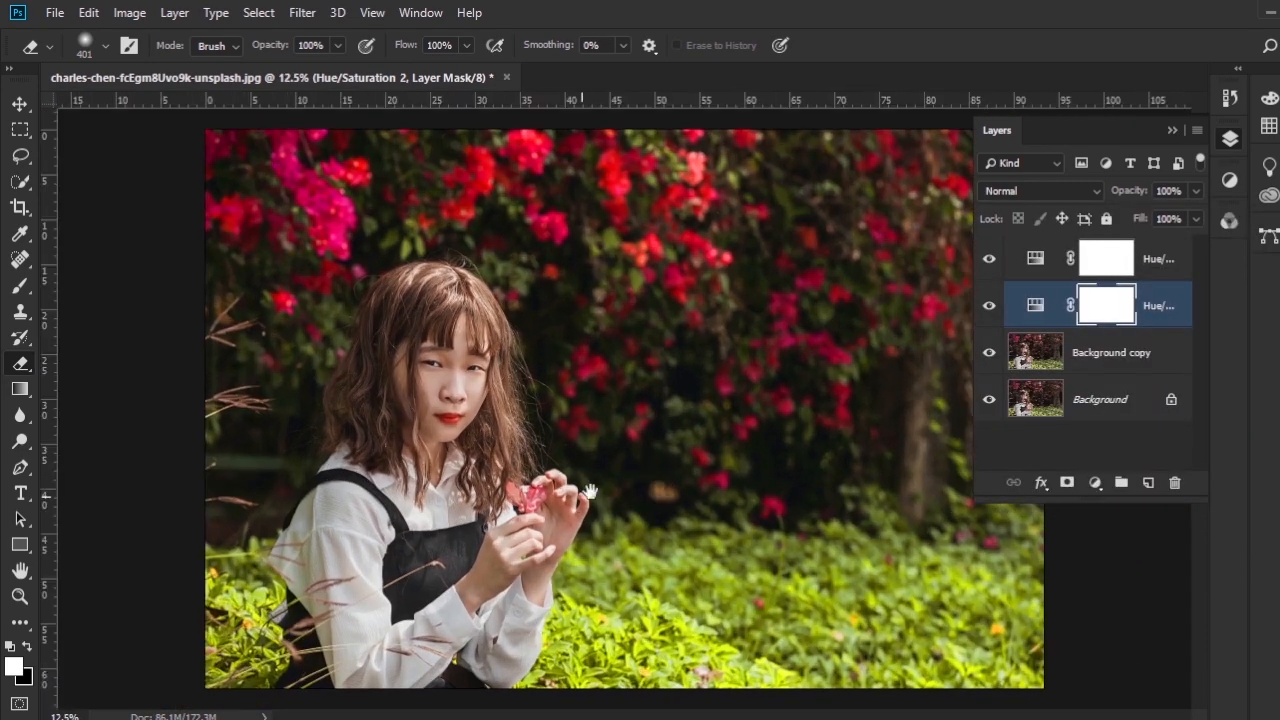
{"action": "scroll", "coordinate": [571, 525], "scroll_direction": "up", "scroll_amount": 1}
{"action": "key", "text": "ctrl+r"}
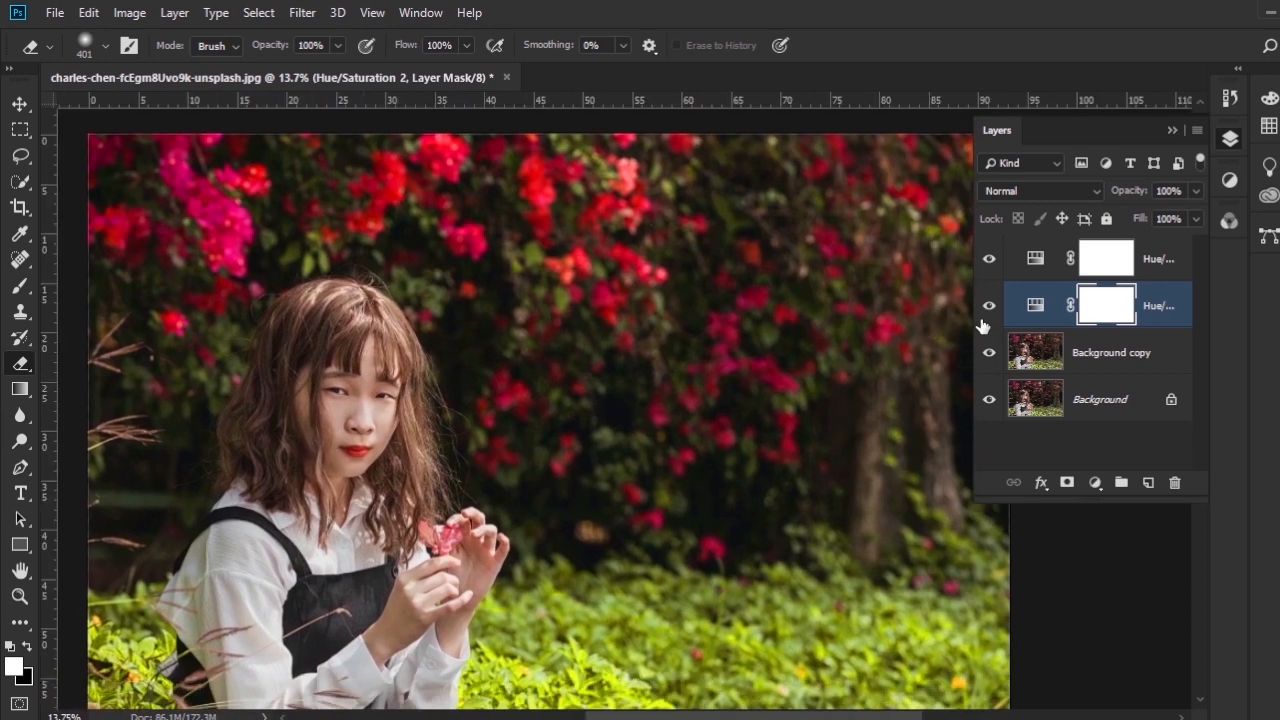
{"action": "left_click", "coordinate": [984, 312]}
{"action": "left_click", "coordinate": [988, 306]}
{"action": "left_click", "coordinate": [988, 306]}
- Examine the woman's face and lips up close with the second Hue/Saturation layer hidden and shown
{"action": "scroll", "coordinate": [320, 449], "scroll_direction": "up", "scroll_amount": 3}
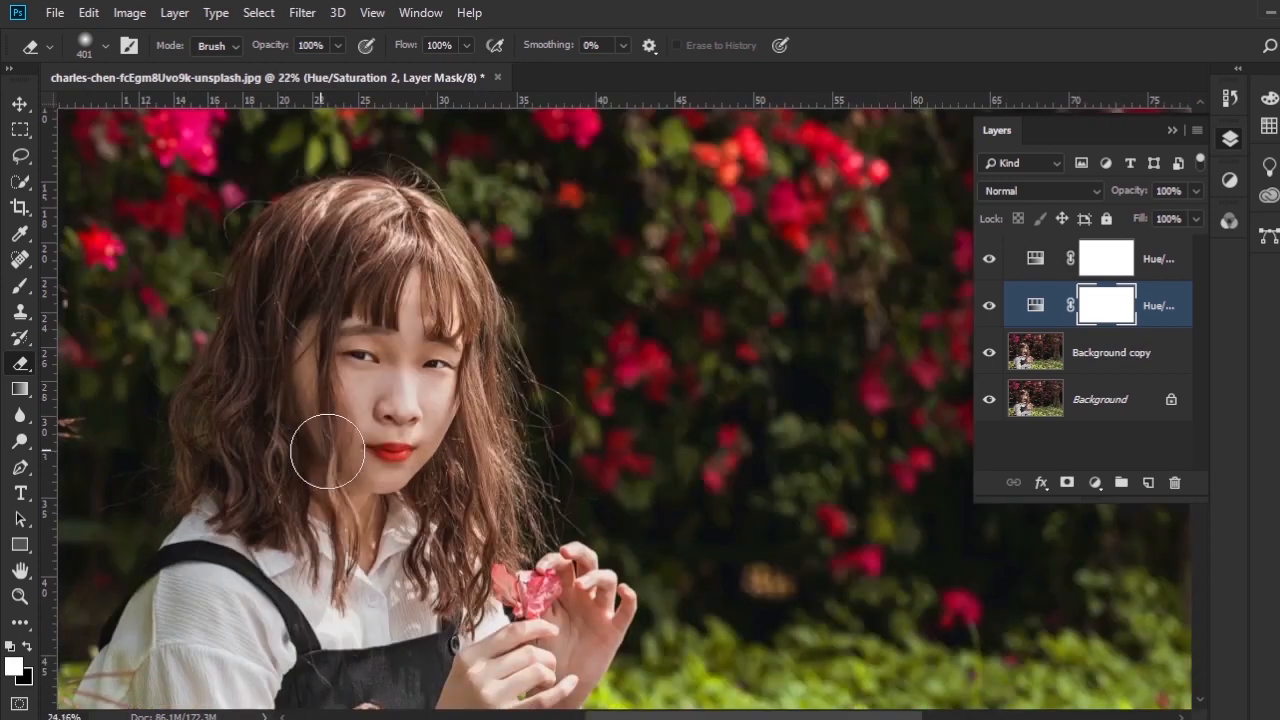
{"action": "scroll", "coordinate": [382, 453], "scroll_direction": "up", "scroll_amount": 4}
{"action": "mouse_move", "coordinate": [473, 447]}
{"action": "left_mouse_down"}
{"action": "mouse_move", "coordinate": [426, 346]}
{"action": "mouse_move", "coordinate": [460, 404]}
{"action": "left_mouse_up"}
{"action": "left_click", "coordinate": [988, 310]}
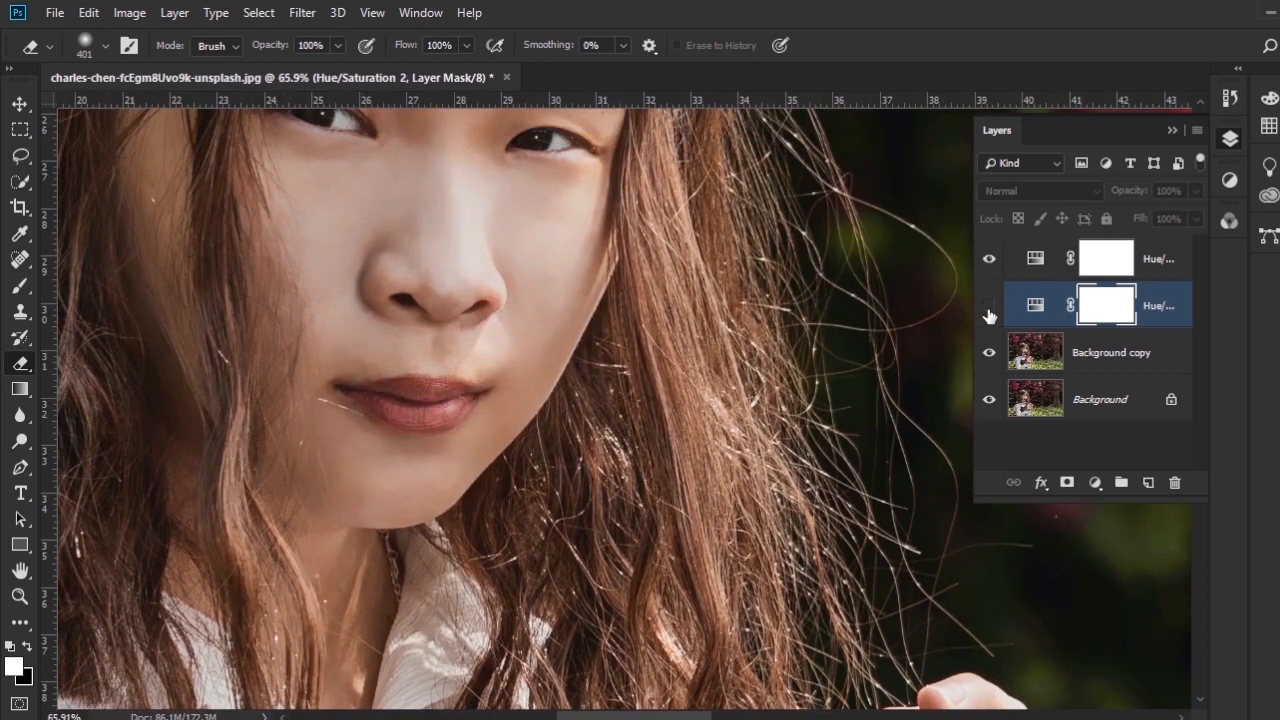
{"action": "left_click", "coordinate": [988, 306]}
{"action": "scroll", "coordinate": [675, 453], "scroll_direction": "down", "scroll_amount": 5}
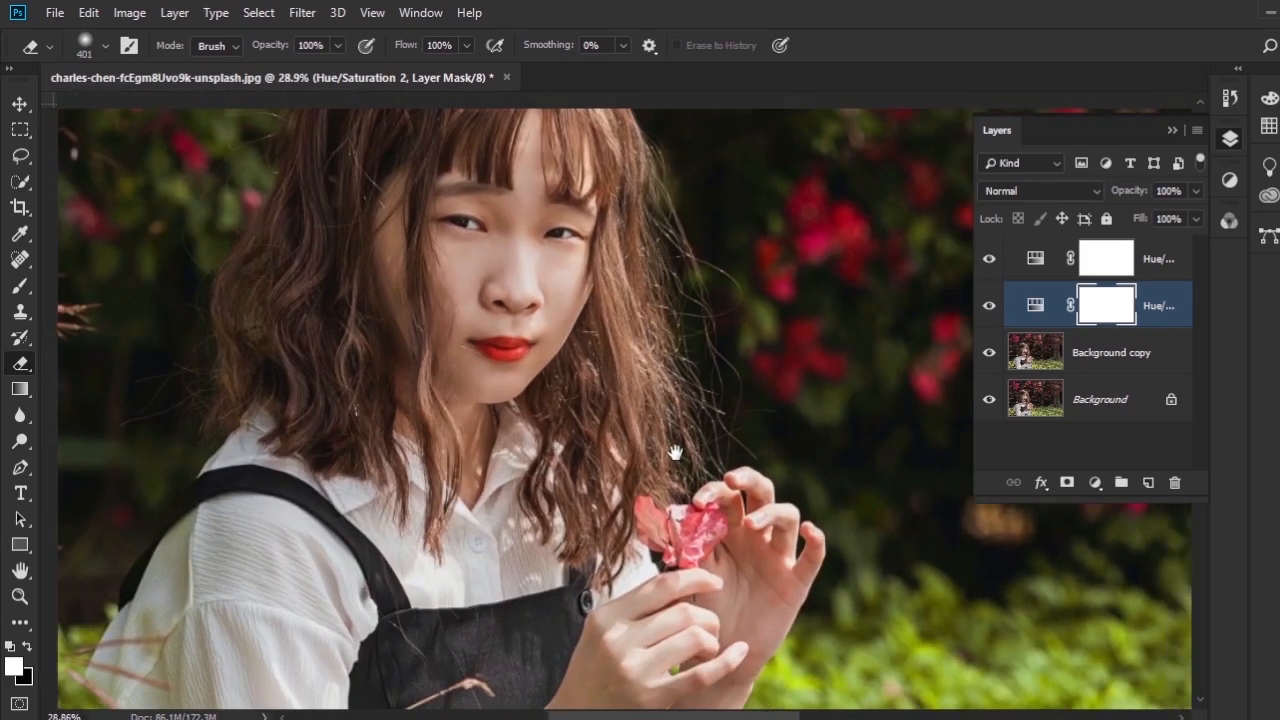
{"action": "left_click_drag", "start_coordinate": [722, 432], "coordinate": [600, 592]}
{"action": "left_click_drag", "start_coordinate": [697, 468], "coordinate": [712, 422]}
{"action": "scroll", "coordinate": [480, 396], "scroll_direction": "up", "scroll_amount": 7}
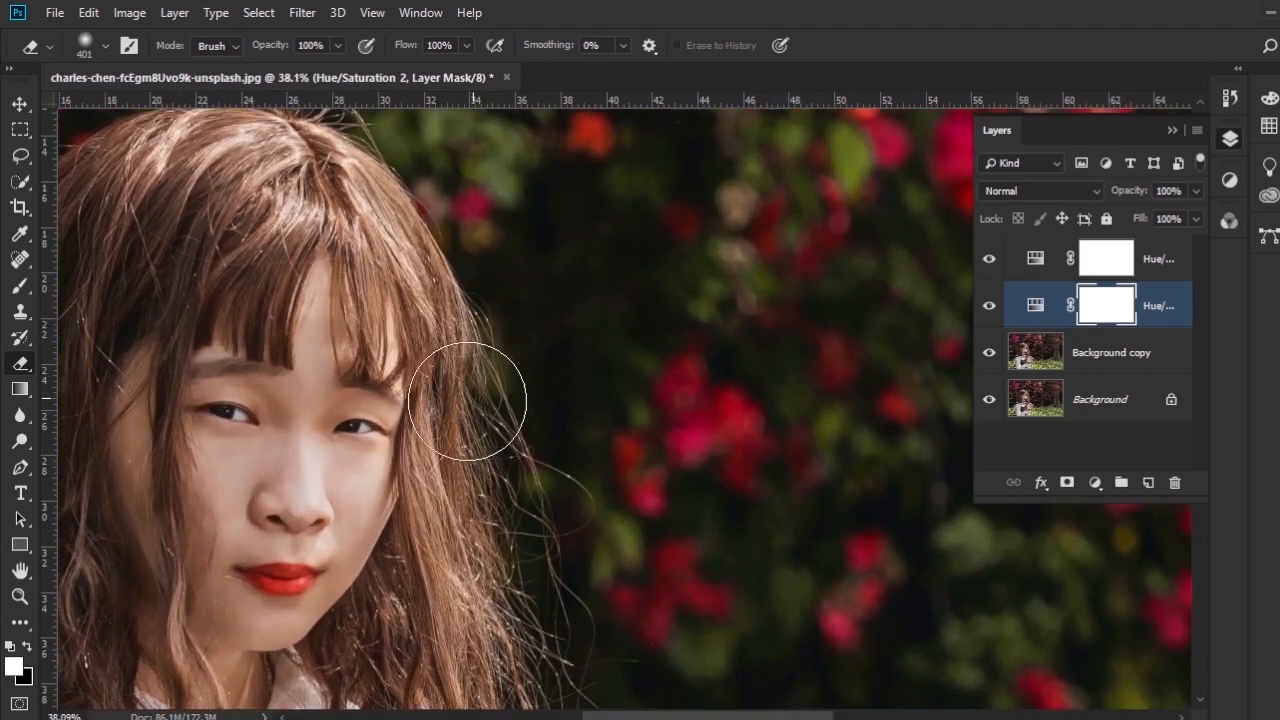
{"action": "left_click_drag", "start_coordinate": [316, 506], "coordinate": [514, 426]}
{"action": "scroll", "coordinate": [480, 480], "scroll_direction": "up", "scroll_amount": 5}
{"action": "left_click_drag", "start_coordinate": [438, 488], "coordinate": [545, 331]}
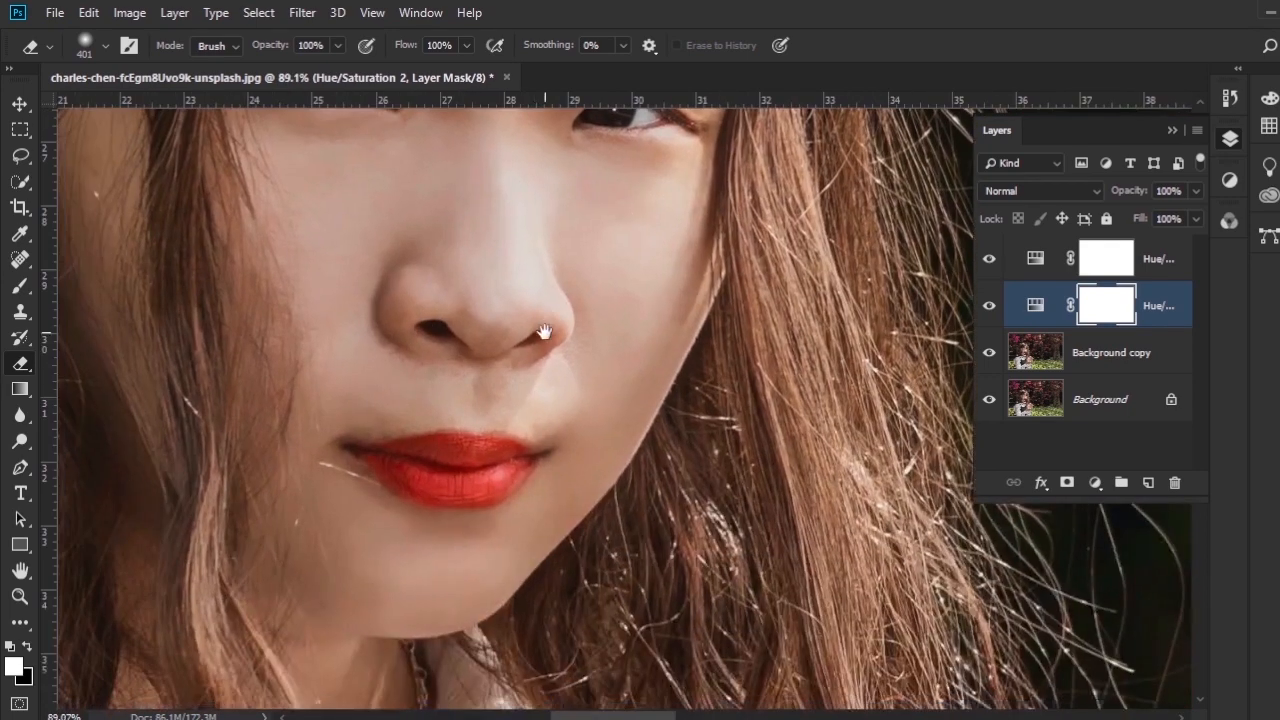
- Paint black over the lips on the second Hue/Saturation layer's mask with a 45 px brush to remove the red boost
{"action": "left_click", "coordinate": [22, 286]}
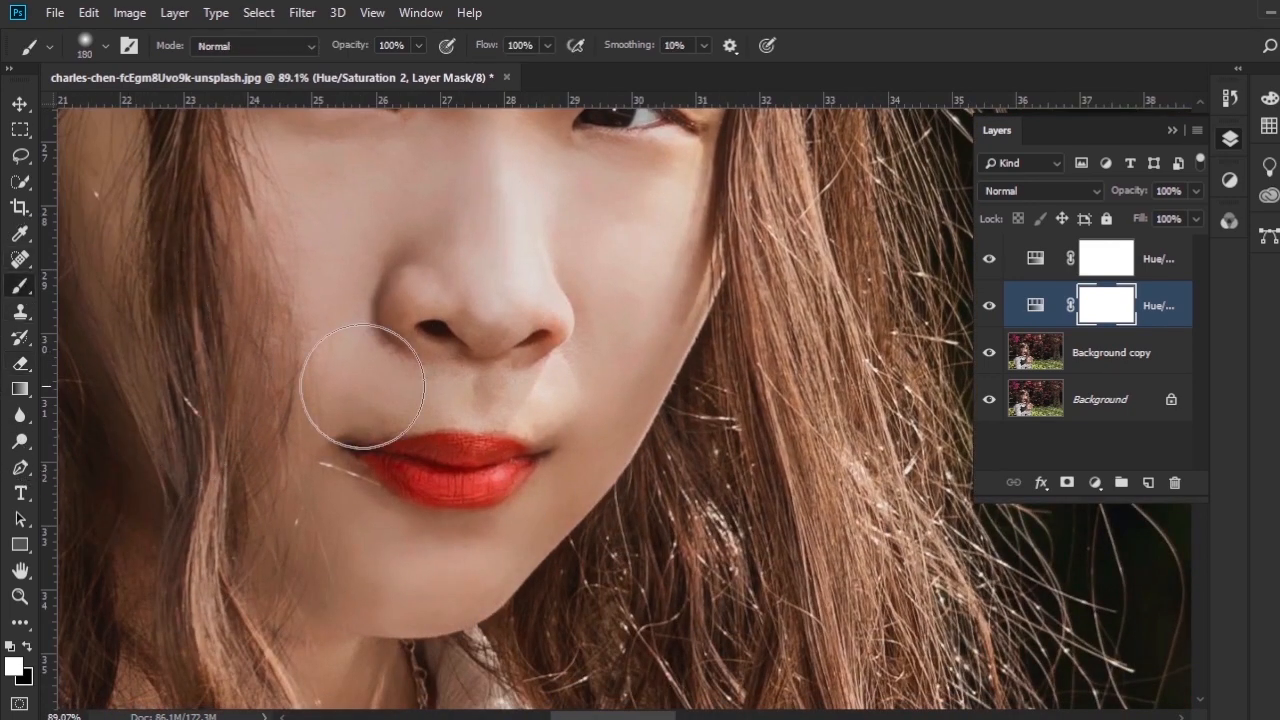
{"action": "left_click", "coordinate": [28, 648]}
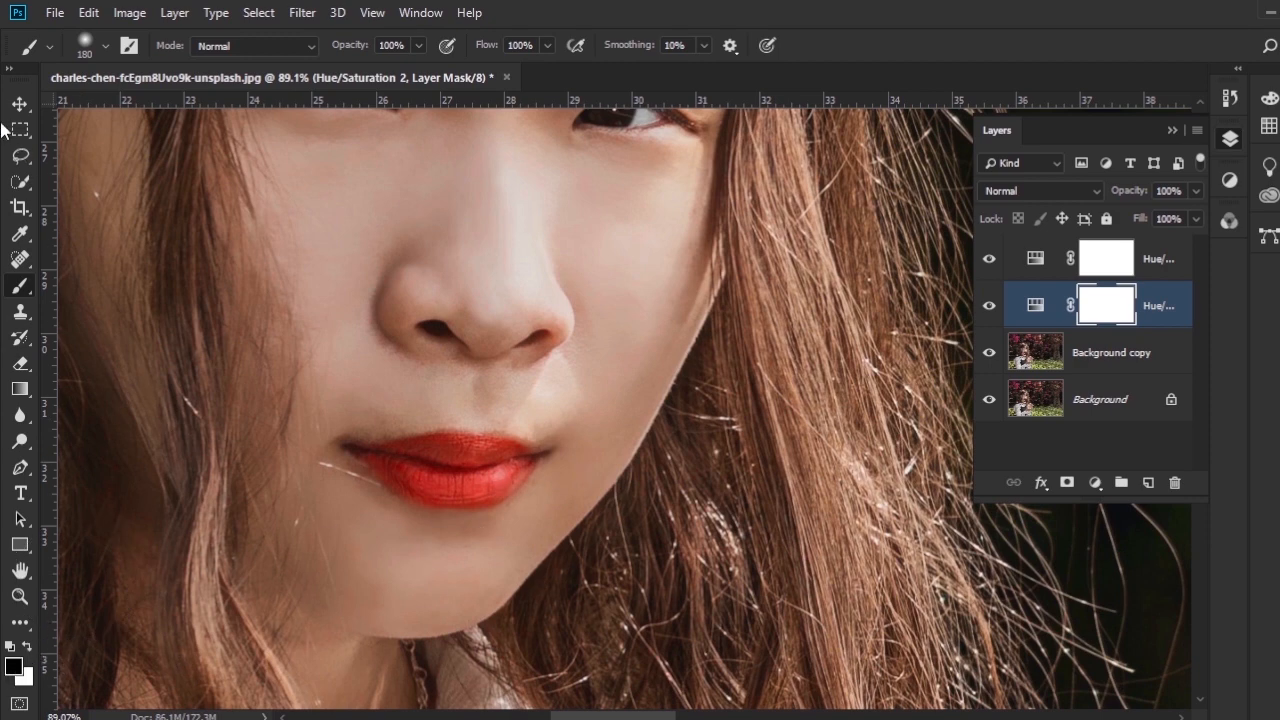
{"action": "left_click", "coordinate": [8, 70]}
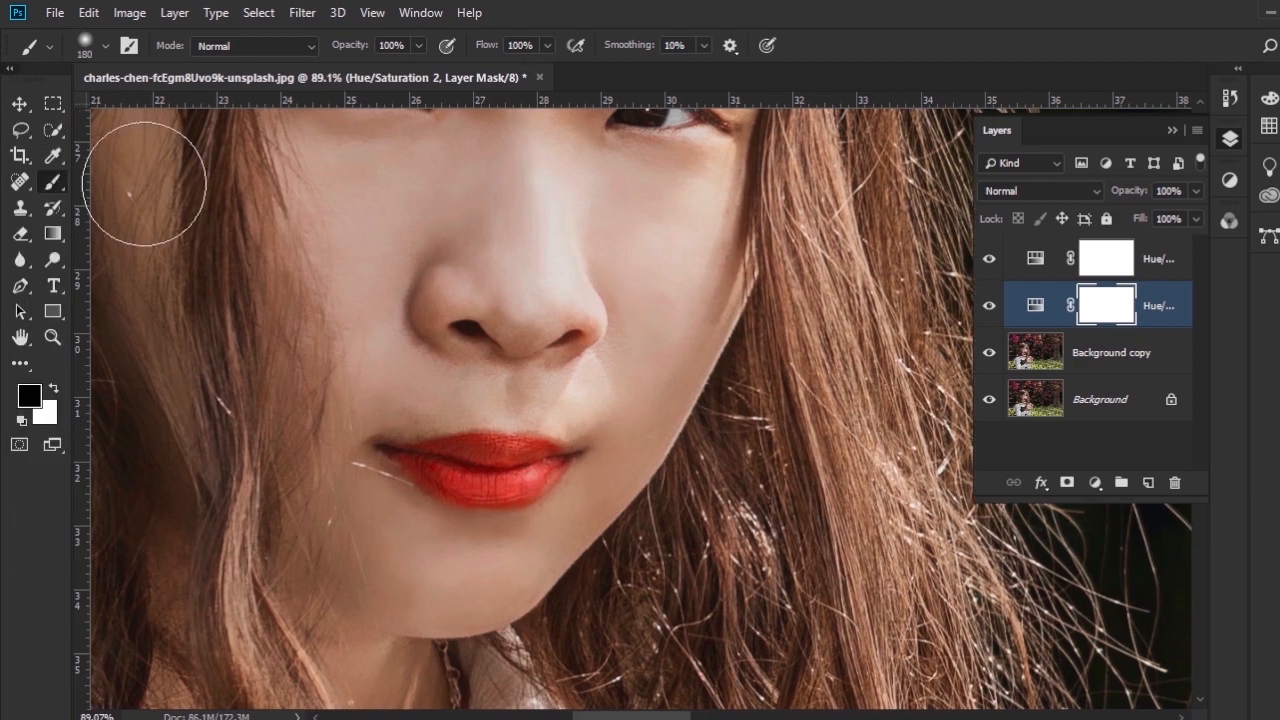
{"action": "right_click", "coordinate": [443, 402]}
{"action": "left_click", "coordinate": [568, 446]}
{"action": "mouse_move", "coordinate": [409, 454]}
{"action": "left_mouse_down"}
{"action": "mouse_move", "coordinate": [509, 444]}
{"action": "mouse_move", "coordinate": [547, 454]}
{"action": "mouse_move", "coordinate": [532, 477]}
{"action": "mouse_move", "coordinate": [584, 469]}
{"action": "mouse_move", "coordinate": [538, 481]}
{"action": "mouse_move", "coordinate": [421, 473]}
{"action": "mouse_move", "coordinate": [522, 484]}
{"action": "mouse_move", "coordinate": [398, 475]}
{"action": "mouse_move", "coordinate": [499, 499]}
{"action": "mouse_move", "coordinate": [543, 493]}
{"action": "mouse_move", "coordinate": [453, 439]}
{"action": "mouse_move", "coordinate": [576, 448]}
{"action": "left_mouse_up"}
- Add a third Hue/Saturation adjustment layer directly above the Background copy layer
{"action": "scroll", "coordinate": [584, 485], "scroll_direction": "down", "scroll_amount": 13}
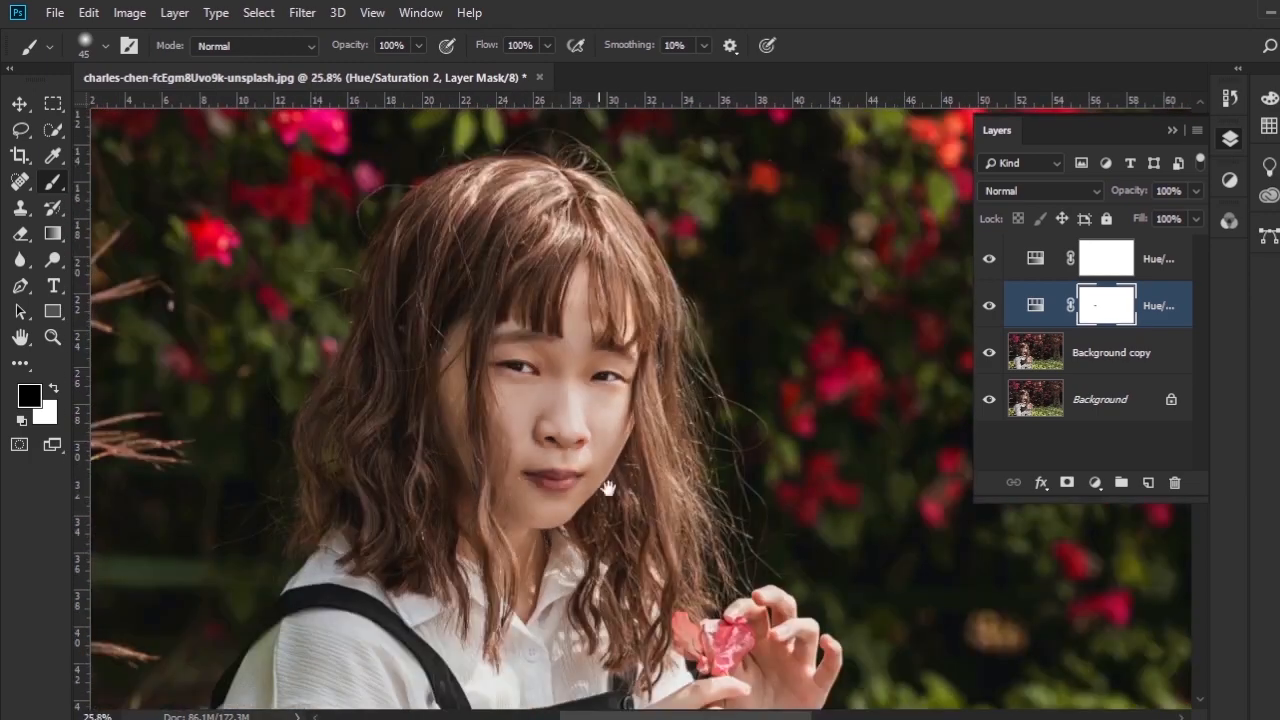
{"action": "left_click_drag", "start_coordinate": [692, 503], "coordinate": [439, 352]}
{"action": "scroll", "coordinate": [586, 420], "scroll_direction": "down", "scroll_amount": 4}
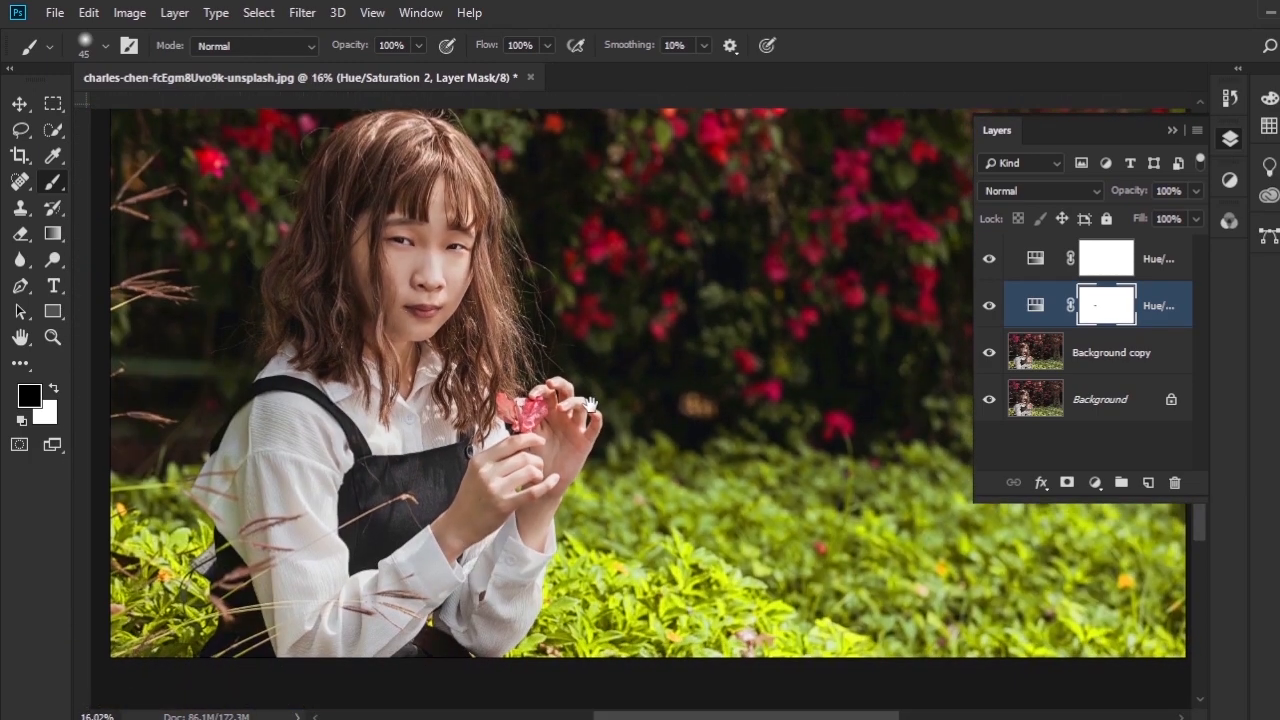
{"action": "left_click_drag", "start_coordinate": [590, 404], "coordinate": [578, 437]}
{"action": "key", "text": "ctrl+r"}
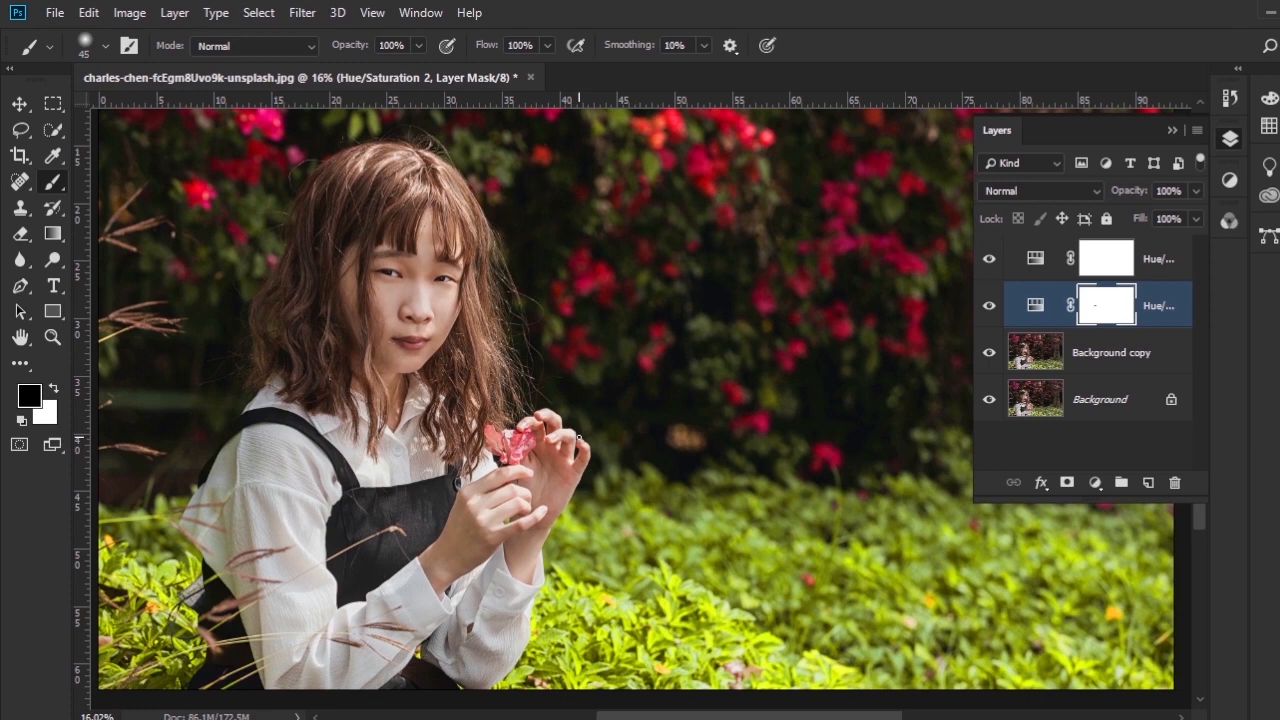
{"action": "left_click", "coordinate": [1152, 369]}
{"action": "left_click_drag", "start_coordinate": [709, 424], "coordinate": [580, 471]}
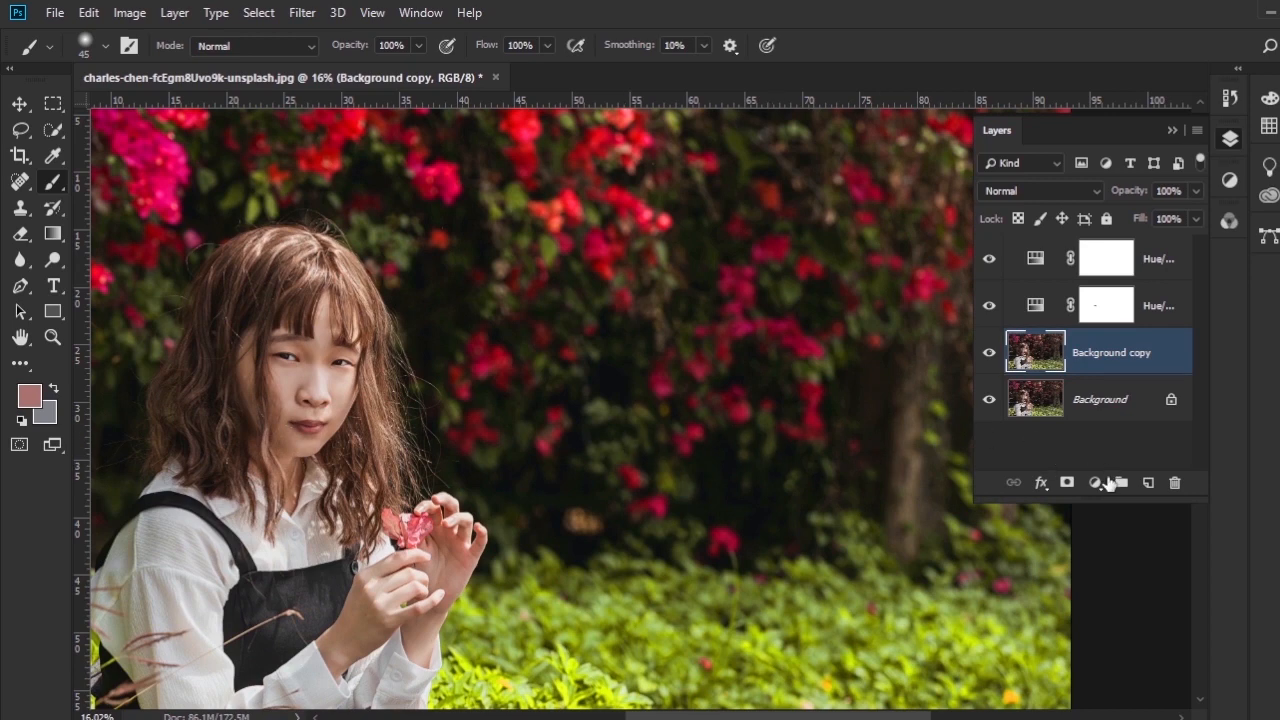
{"action": "left_click", "coordinate": [1095, 484]}
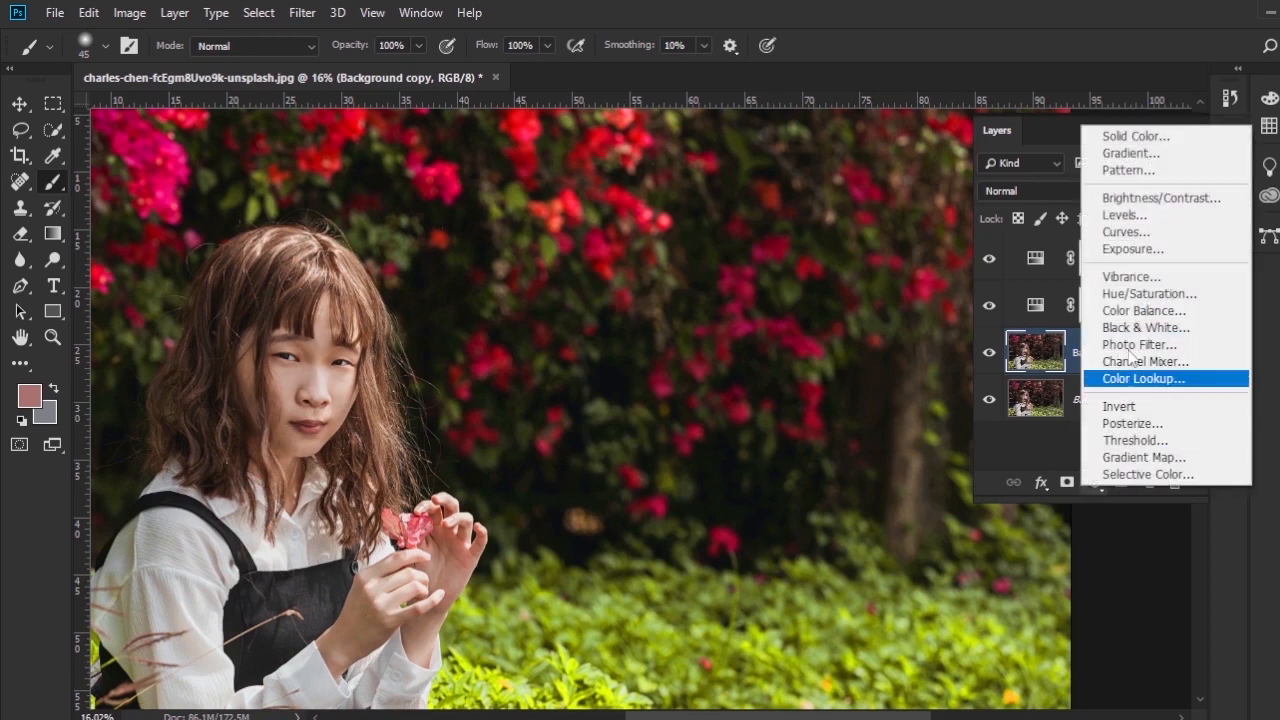
{"action": "left_click", "coordinate": [1124, 296]}
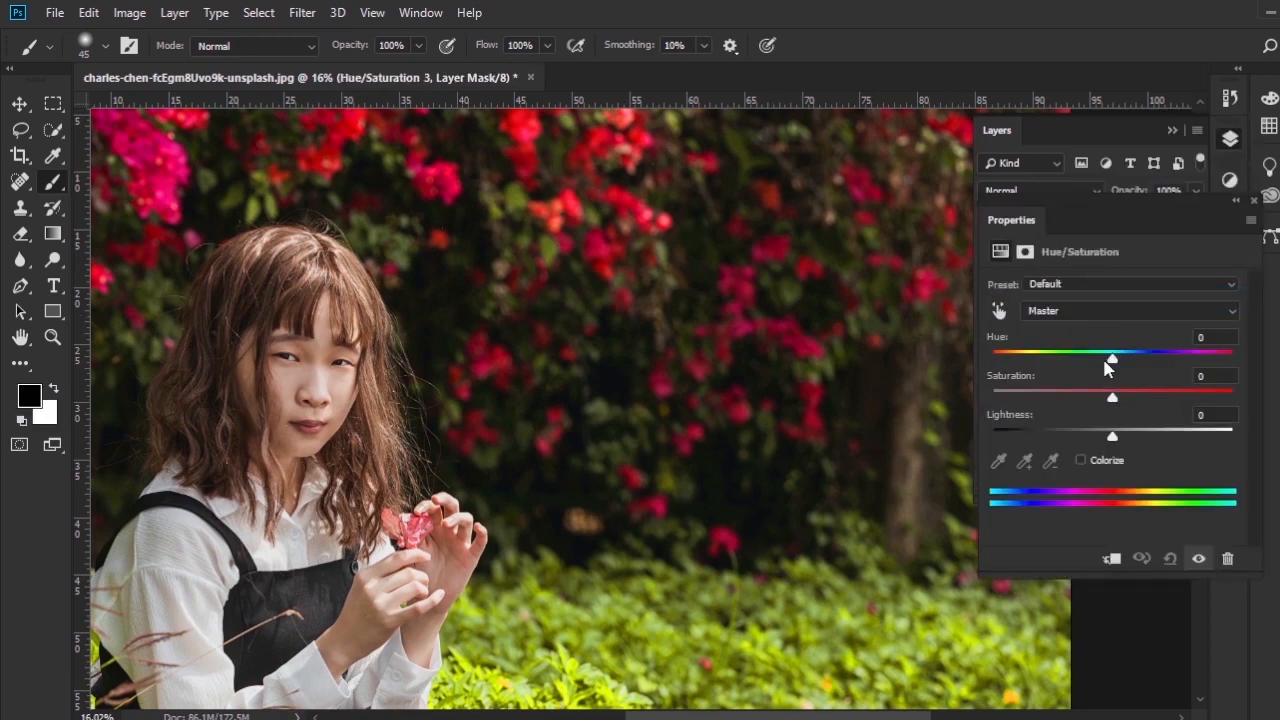
- Set the yellow range's lower limits to 46° and 65°, raise its saturation to +44, and close the adjustment settings
{"action": "left_click", "coordinate": [1108, 313]}
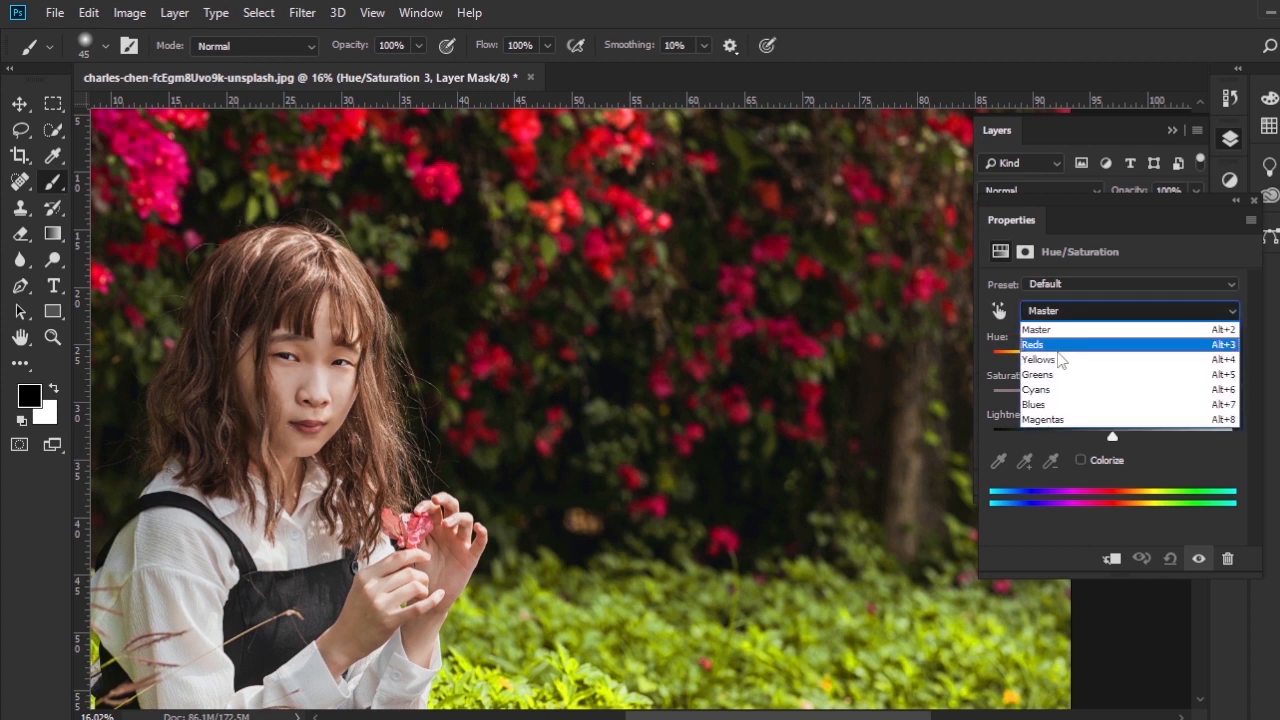
{"action": "left_click", "coordinate": [1056, 352]}
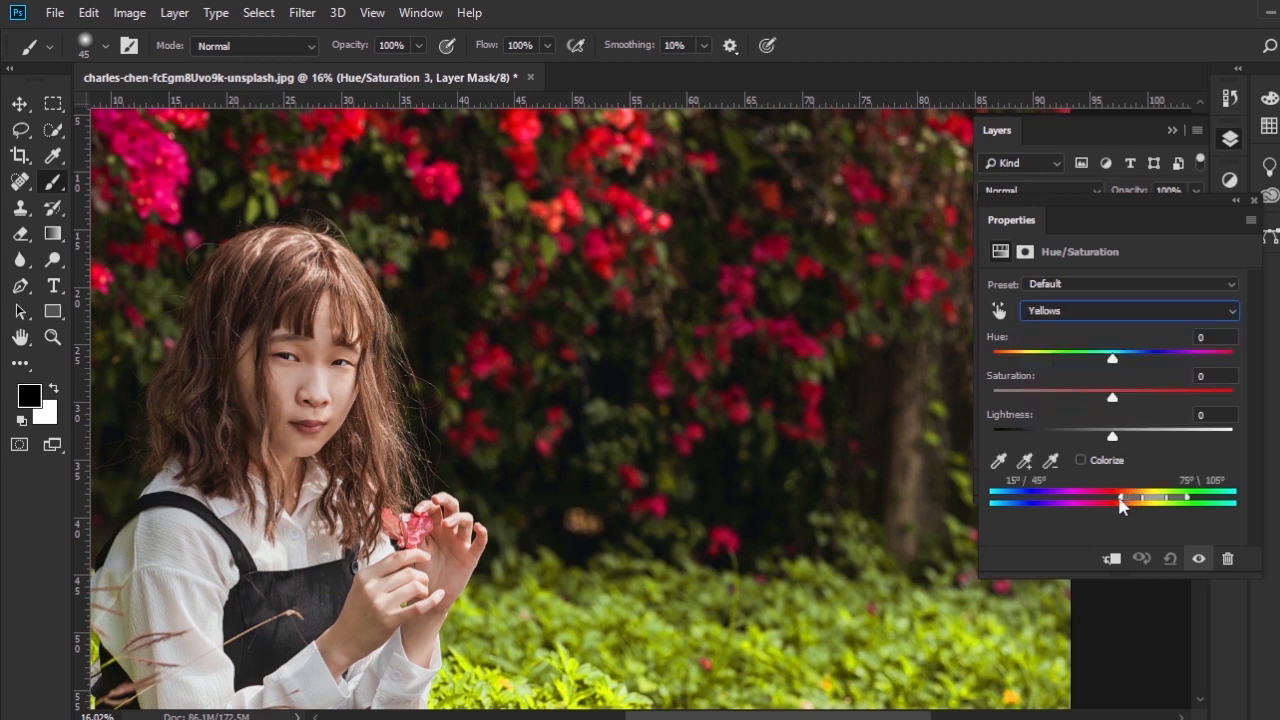
{"action": "left_click_drag", "start_coordinate": [1119, 498], "coordinate": [1159, 506]}
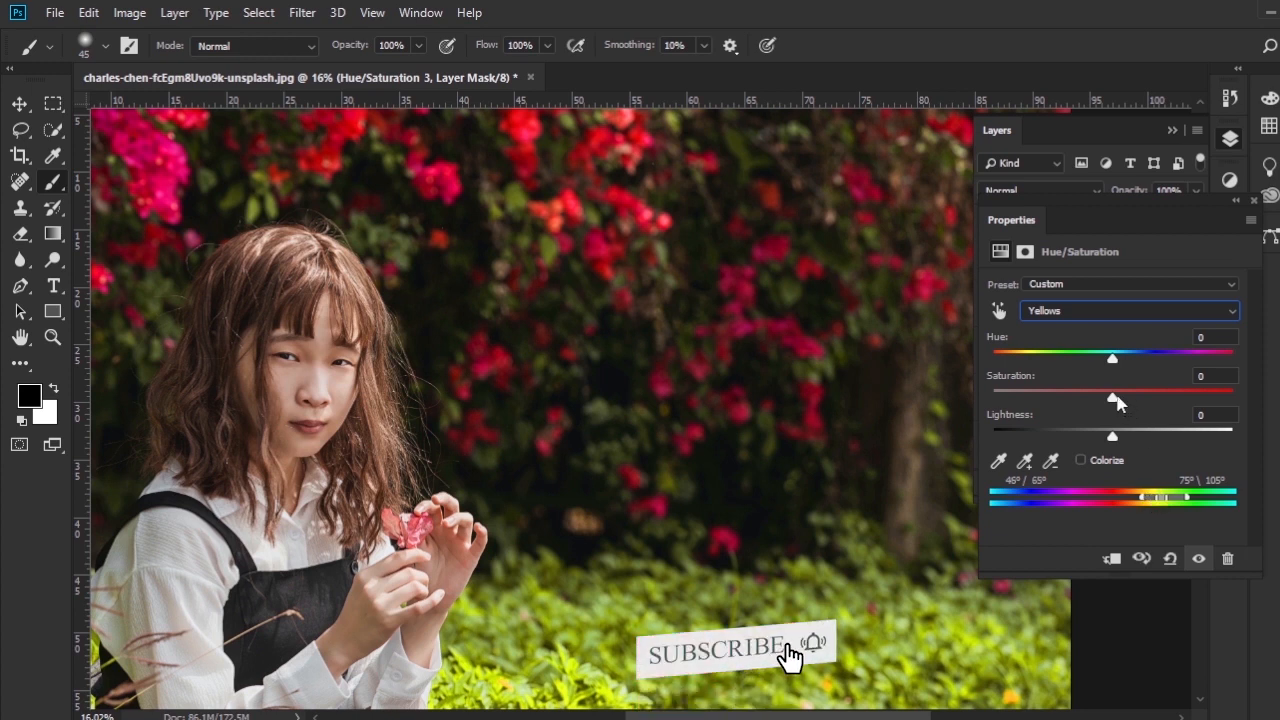
{"action": "left_click_drag", "start_coordinate": [1116, 400], "coordinate": [1168, 404]}
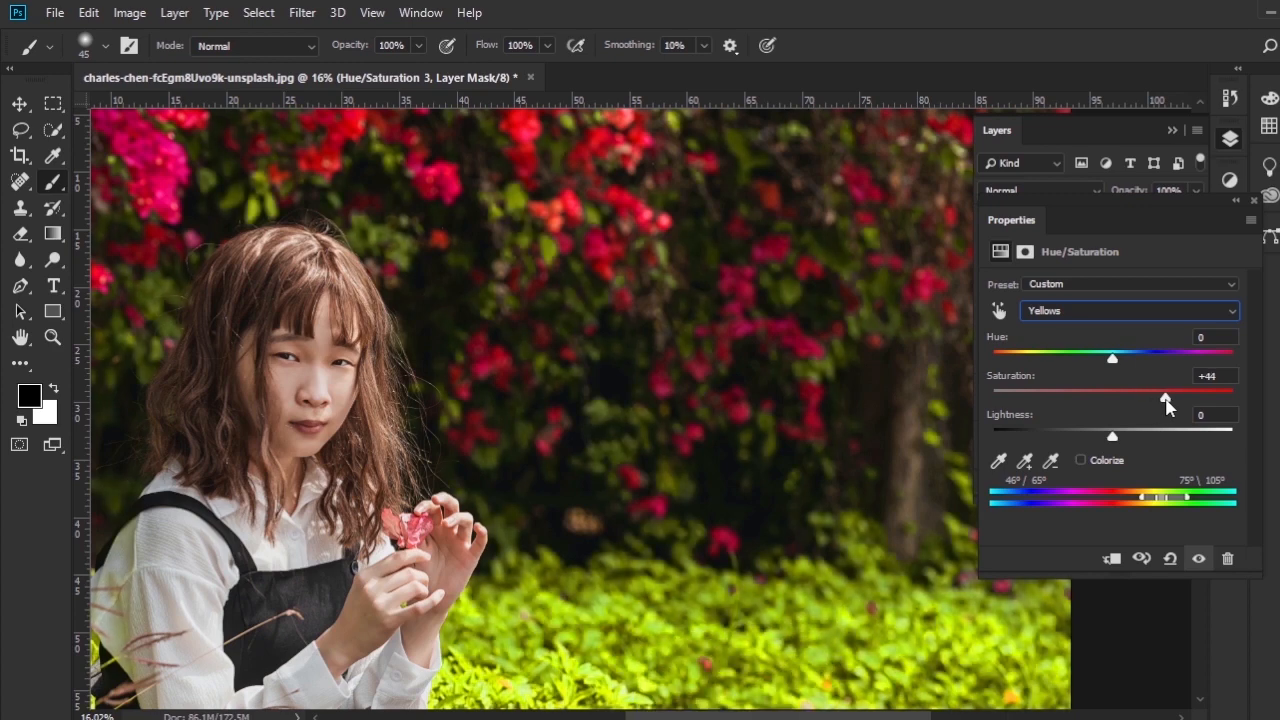
{"action": "left_click", "coordinate": [1254, 203]}
- Add a fourth Hue/Saturation adjustment layer directly above the Background copy layer
{"action": "scroll", "coordinate": [640, 385], "scroll_direction": "down", "scroll_amount": 1}
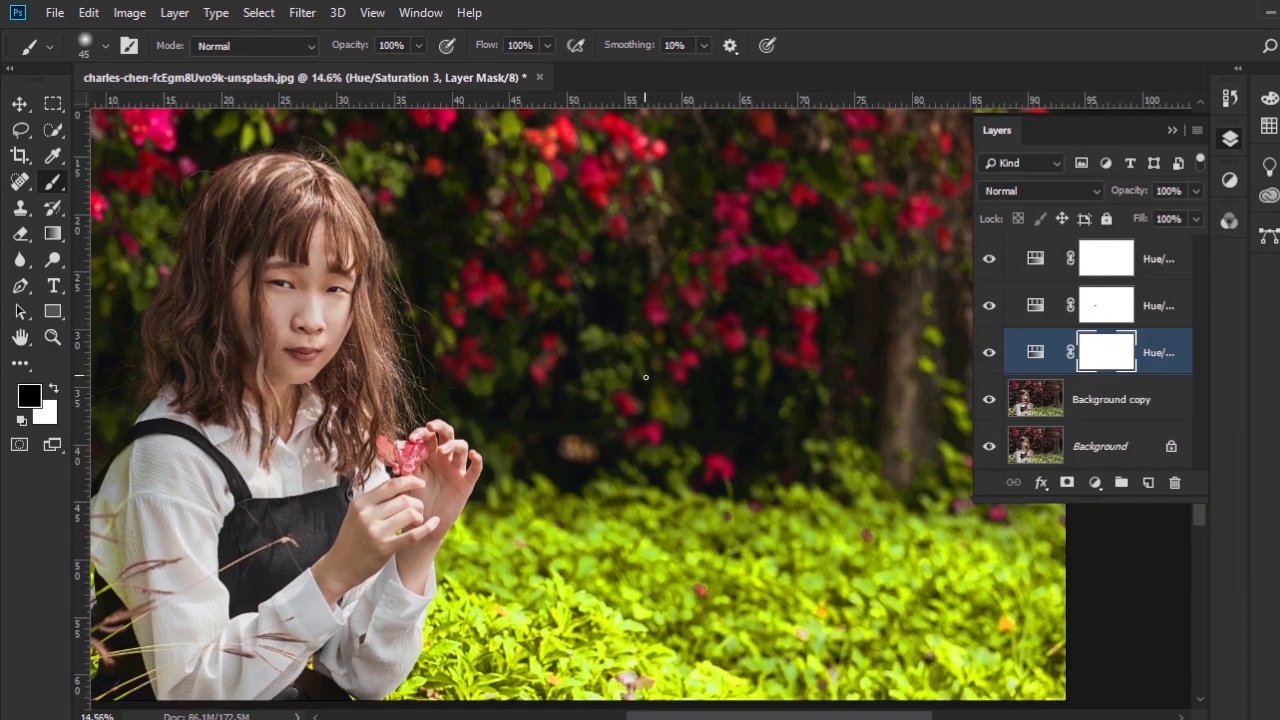
{"action": "scroll", "coordinate": [646, 377], "scroll_direction": "down", "scroll_amount": 1}
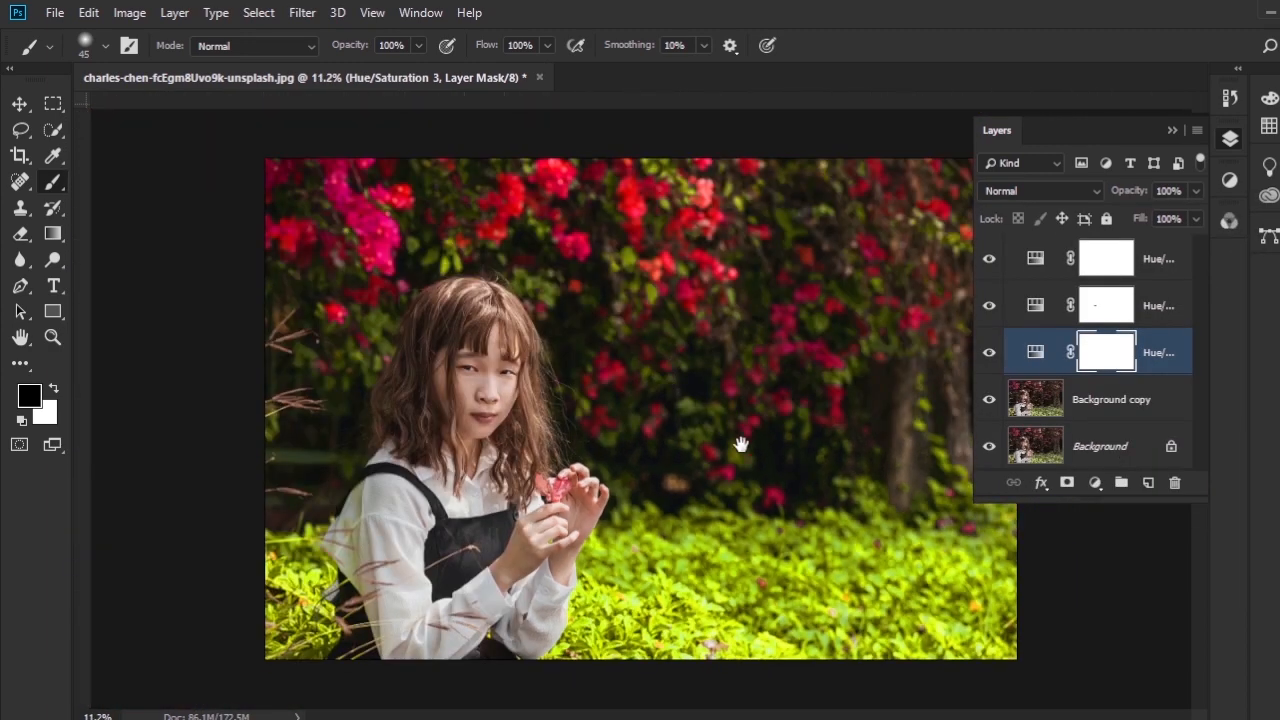
{"action": "key", "text": "ctrl+r"}
{"action": "scroll", "coordinate": [740, 444], "scroll_direction": "up", "scroll_amount": 1}
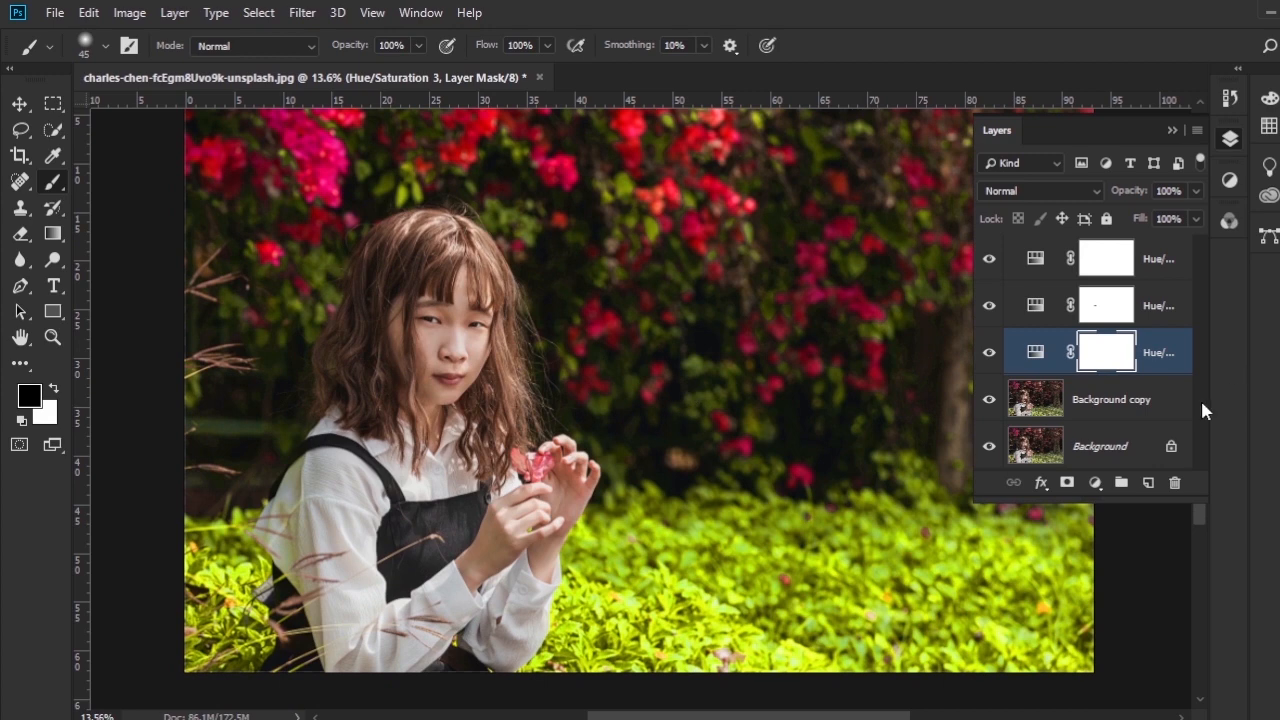
{"action": "left_click", "coordinate": [1129, 408]}
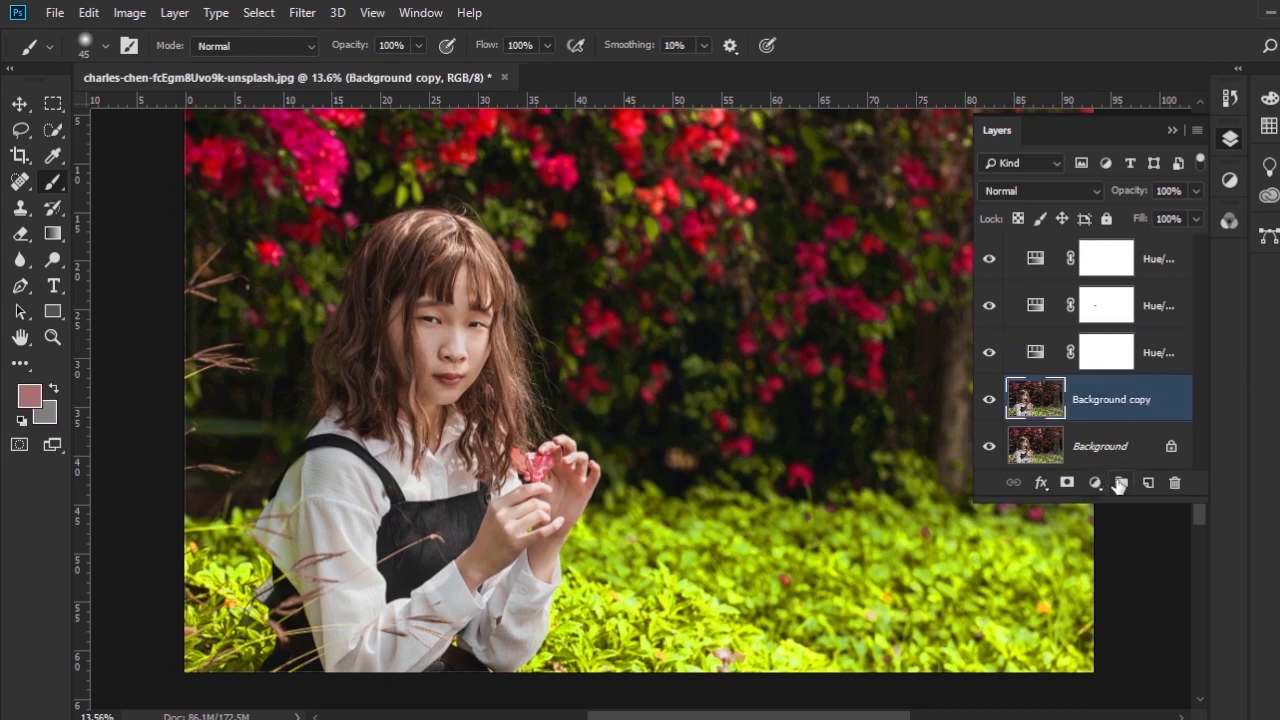
{"action": "left_click", "coordinate": [1106, 485]}
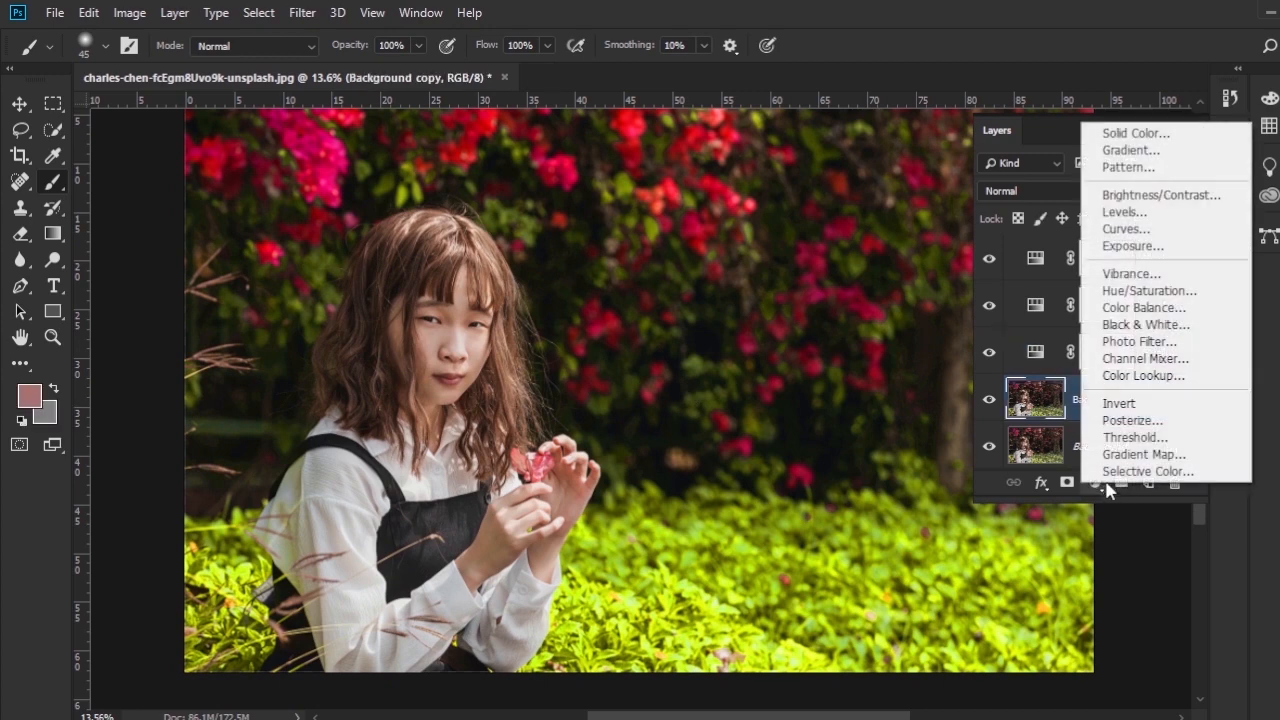
{"action": "left_click", "coordinate": [1138, 292]}
- Target the reds by sampling the woman's cheek with the on-image adjustment tool and raise their saturation to +36
{"action": "scroll", "coordinate": [428, 323], "scroll_direction": "up", "scroll_amount": 6}
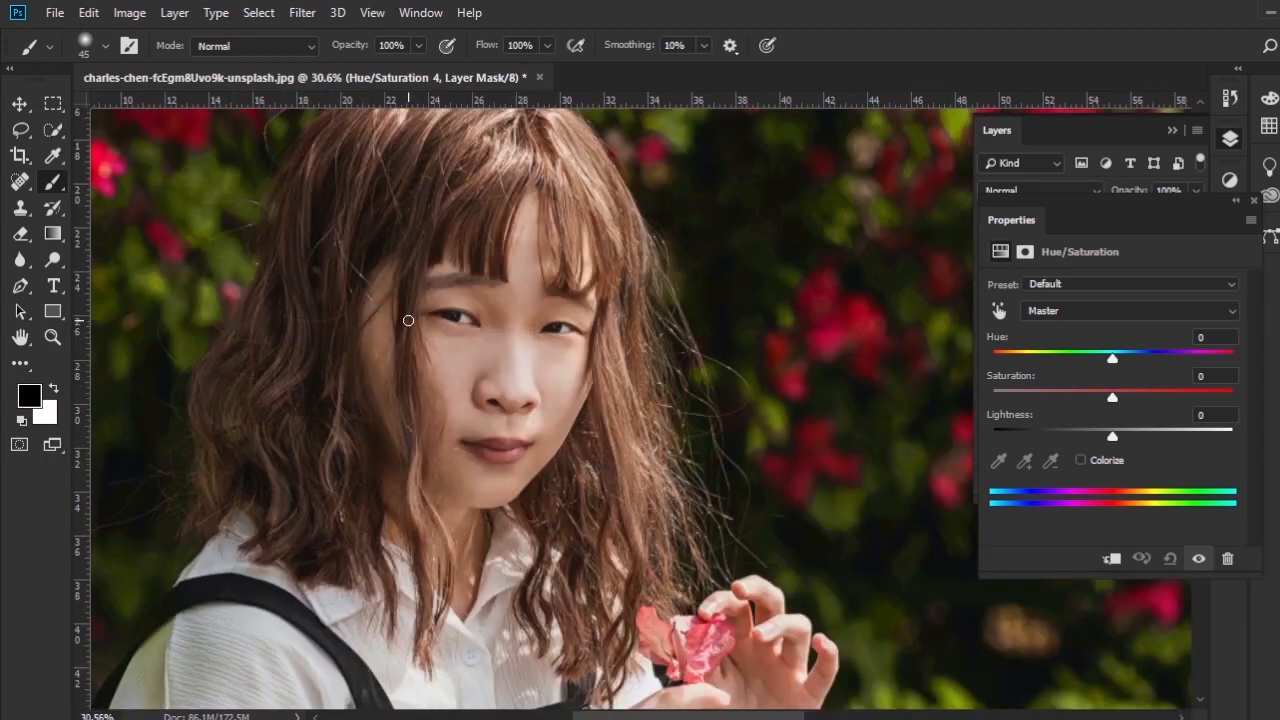
{"action": "scroll", "coordinate": [428, 323], "scroll_direction": "up", "scroll_amount": 1}
{"action": "mouse_move", "coordinate": [549, 379]}
{"action": "left_mouse_down"}
{"action": "mouse_move", "coordinate": [537, 320]}
{"action": "mouse_move", "coordinate": [538, 357]}
{"action": "left_mouse_up"}
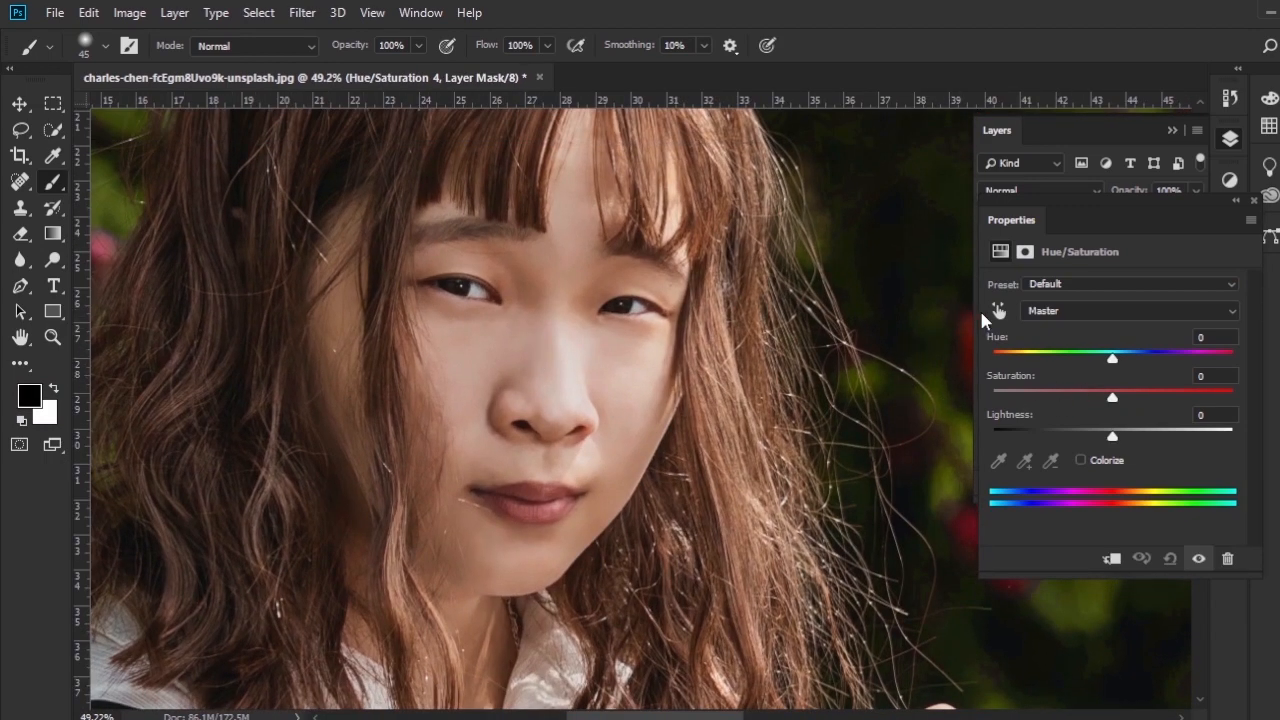
{"action": "left_click", "coordinate": [998, 311]}
{"action": "scroll", "coordinate": [440, 358], "scroll_direction": "up", "scroll_amount": 3}
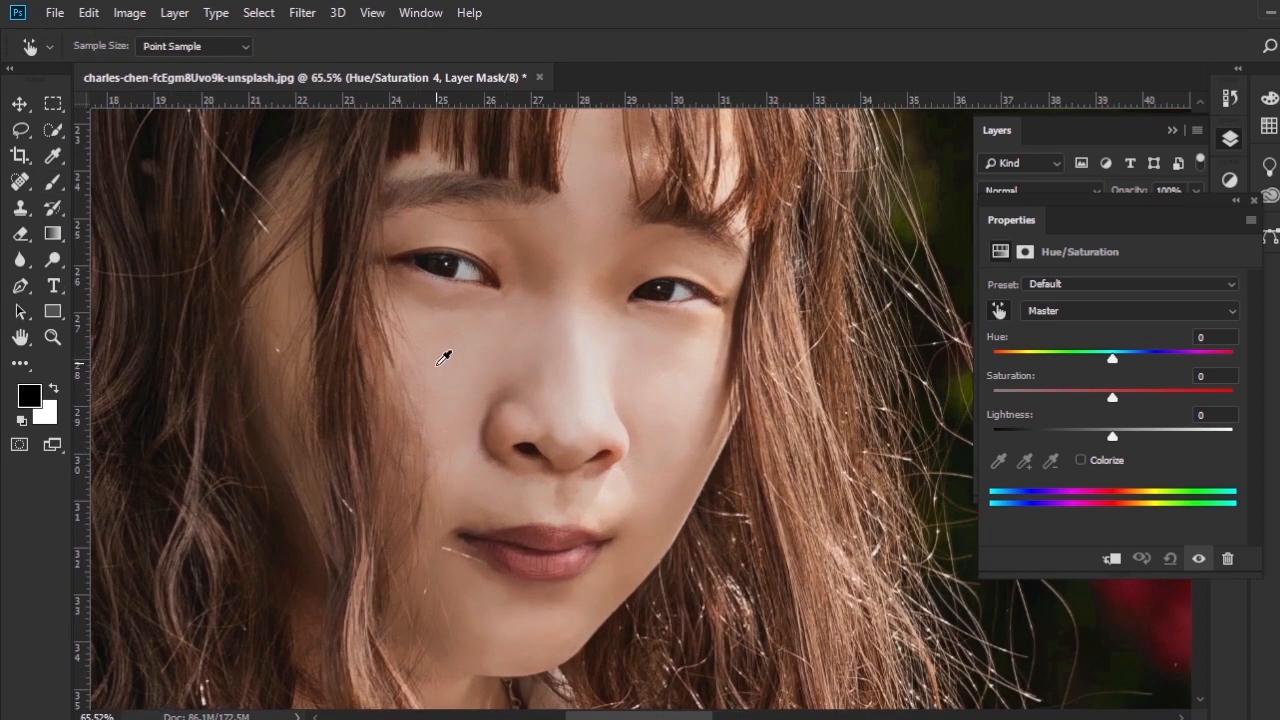
{"action": "scroll", "coordinate": [444, 358], "scroll_direction": "up", "scroll_amount": 1}
{"action": "left_click", "coordinate": [448, 357]}
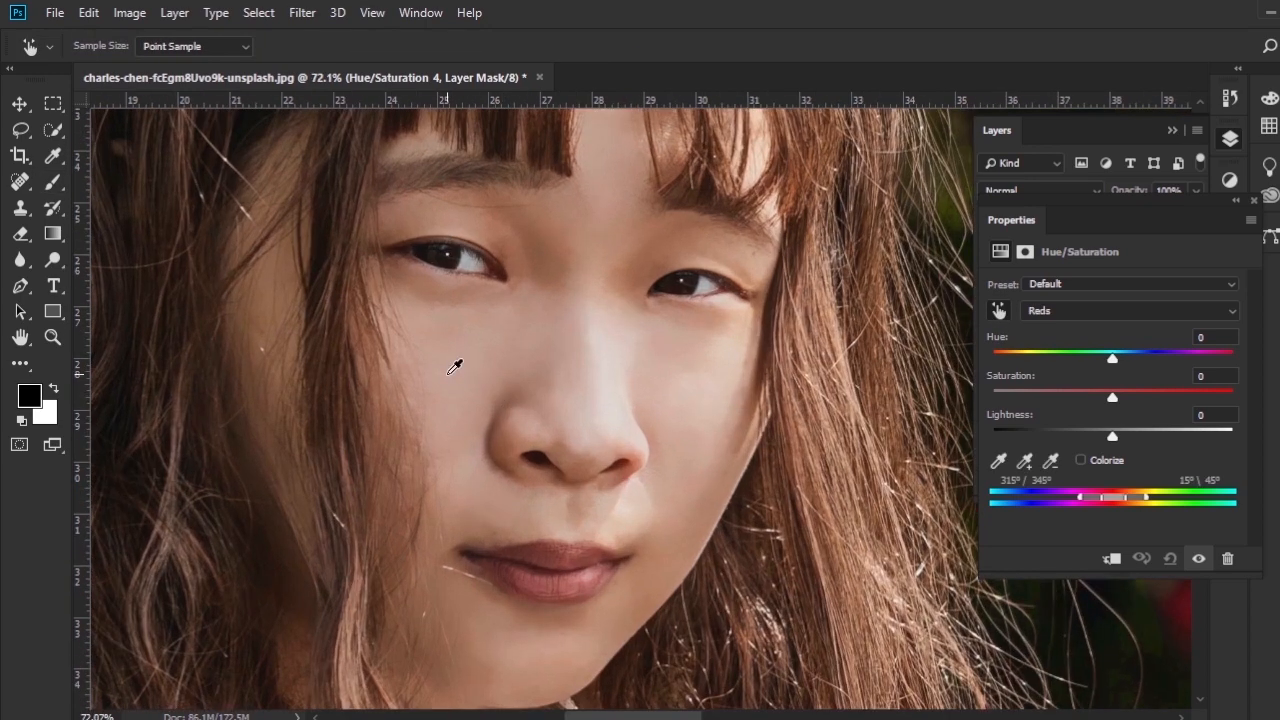
{"action": "left_click_drag", "start_coordinate": [447, 374], "coordinate": [475, 385]}
- Raise the reds' saturation to +48 by adjusting directly on the woman's hair
{"action": "scroll", "coordinate": [446, 376], "scroll_direction": "down", "scroll_amount": 5}
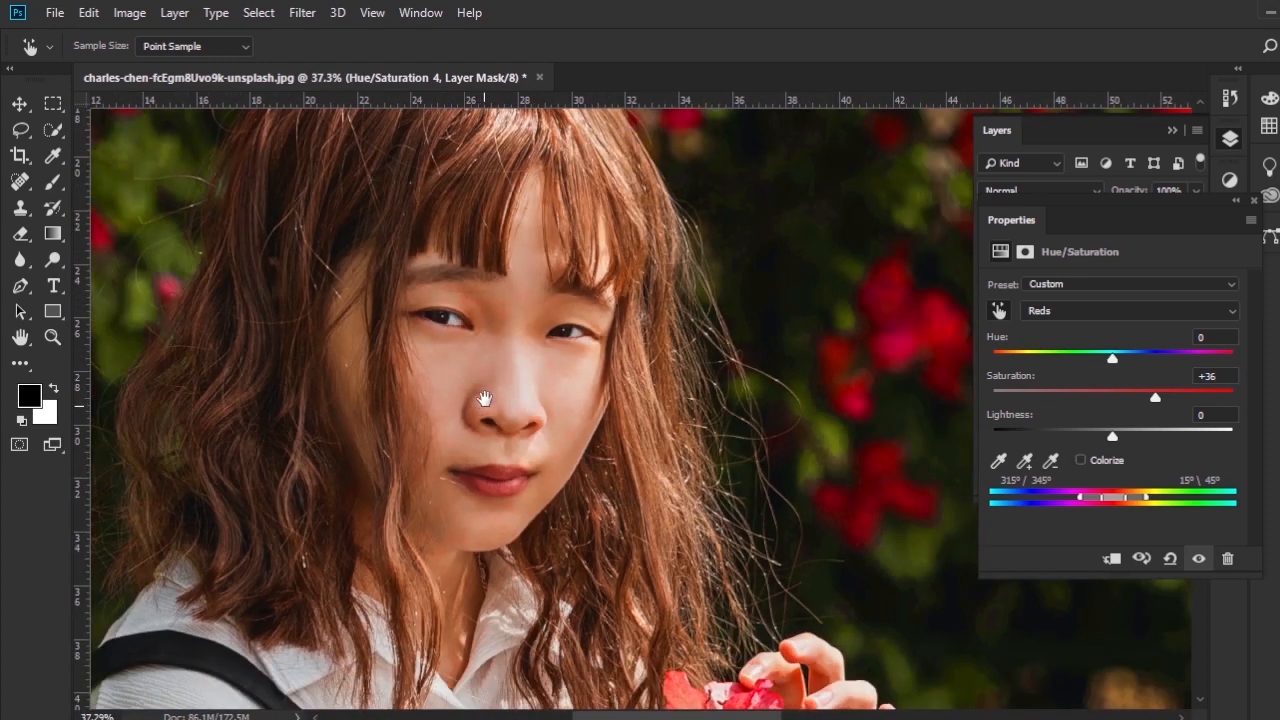
{"action": "left_click_drag", "start_coordinate": [484, 399], "coordinate": [501, 419]}
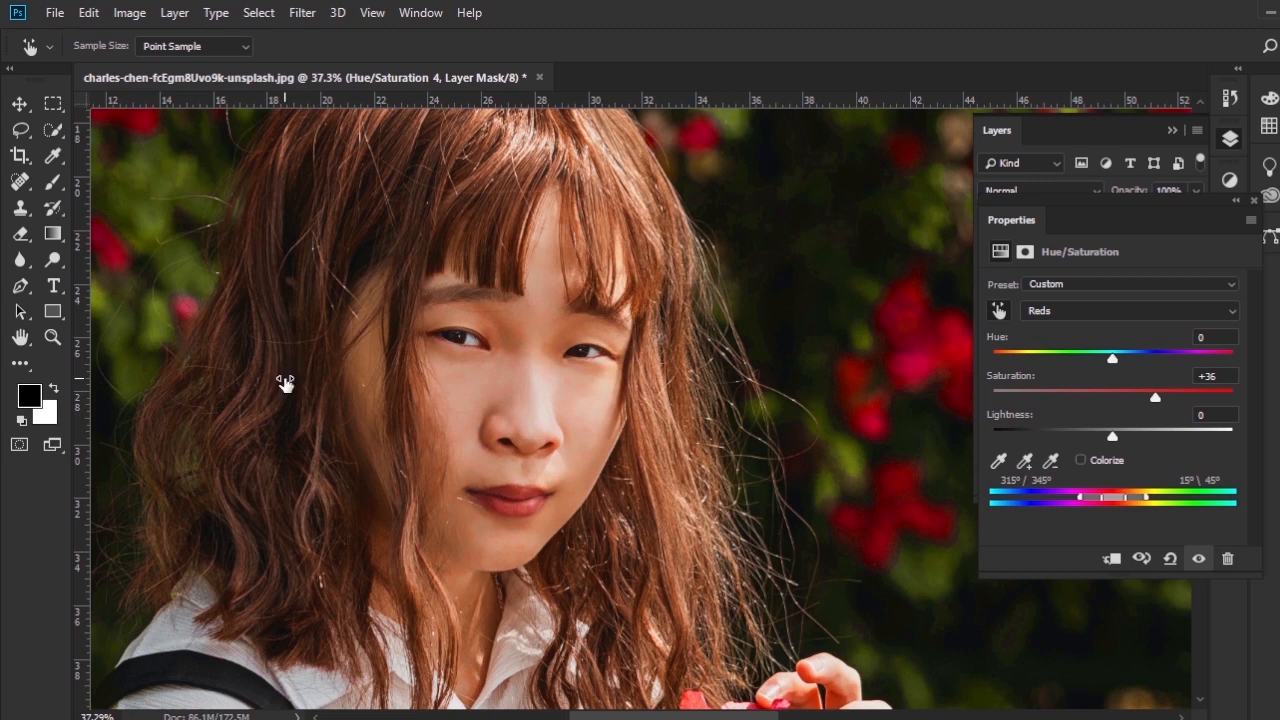
{"action": "mouse_move", "coordinate": [286, 383]}
{"action": "left_mouse_down"}
{"action": "mouse_move", "coordinate": [307, 385]}
{"action": "mouse_move", "coordinate": [292, 387]}
{"action": "left_mouse_up"}
{"action": "left_click_drag", "start_coordinate": [293, 387], "coordinate": [297, 387]}
{"action": "scroll", "coordinate": [521, 413], "scroll_direction": "down", "scroll_amount": 6}
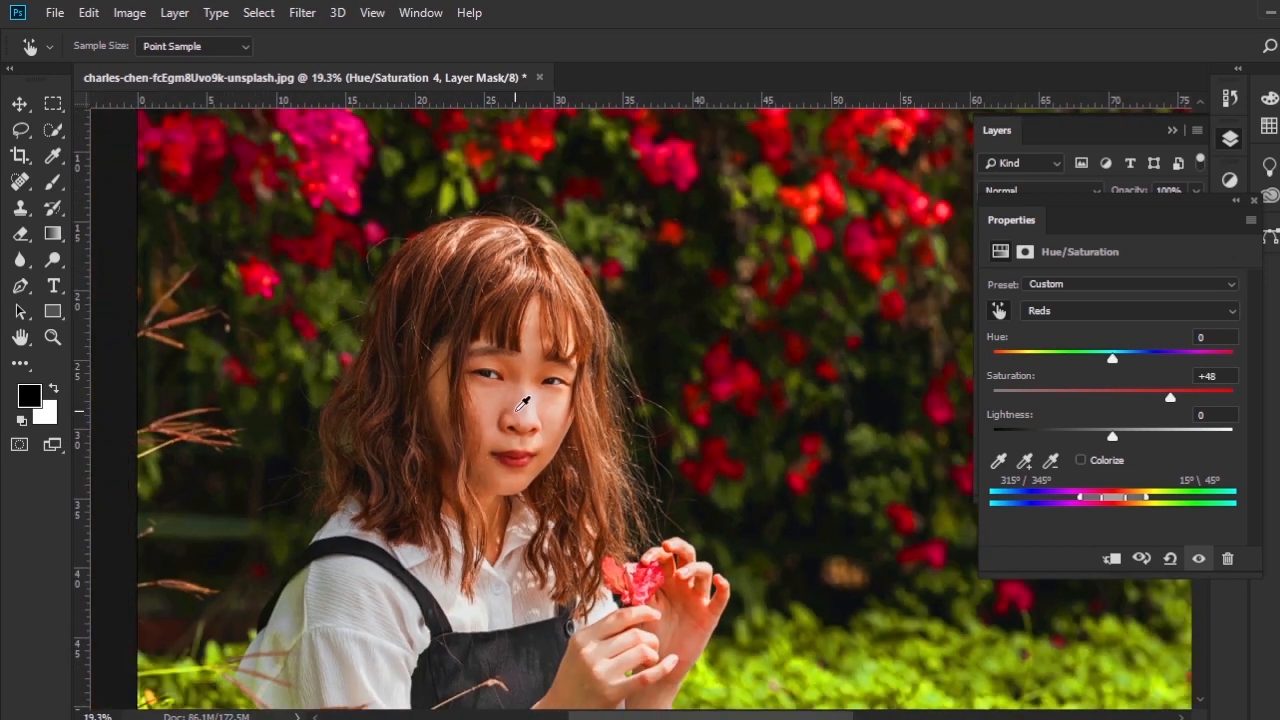
- Examine the boosted reds up close on the woman's face, hair and hands holding the flower
{"action": "scroll", "coordinate": [514, 404], "scroll_direction": "up", "scroll_amount": 7}
{"action": "left_click_drag", "start_coordinate": [534, 467], "coordinate": [506, 264]}
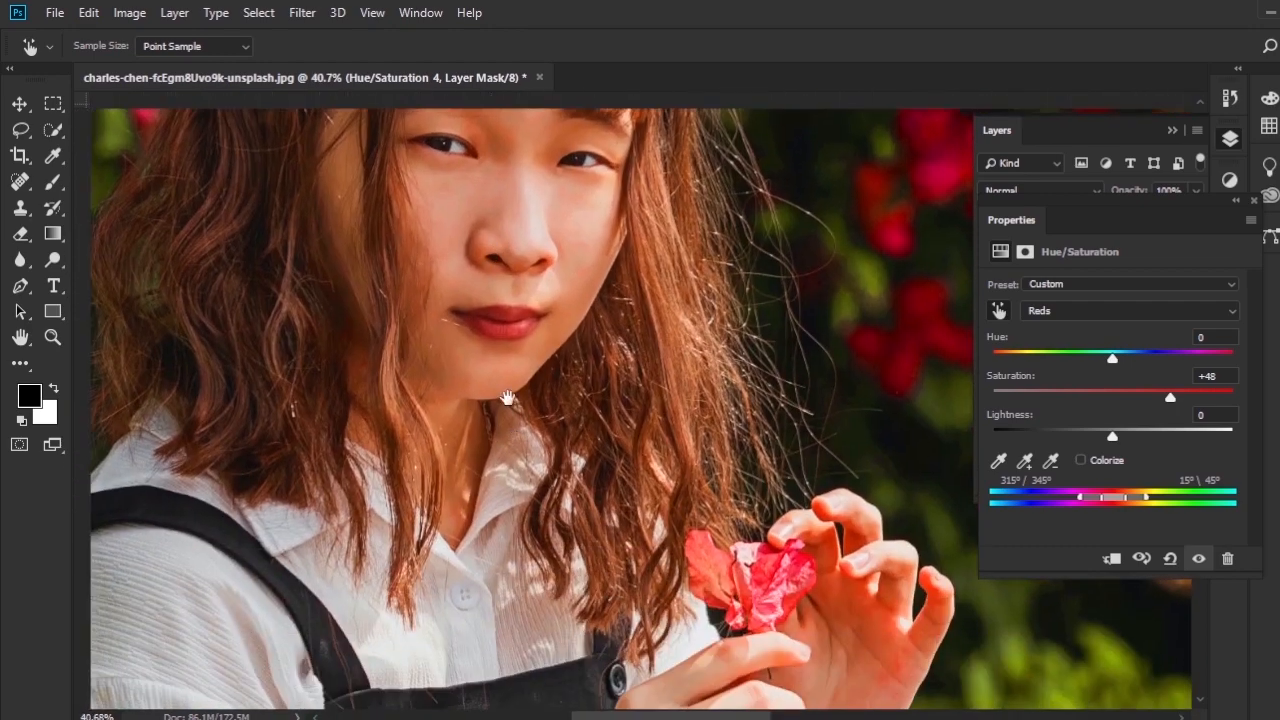
{"action": "left_click_drag", "start_coordinate": [510, 438], "coordinate": [569, 479]}
{"action": "left_click_drag", "start_coordinate": [569, 410], "coordinate": [558, 153]}
{"action": "left_click_drag", "start_coordinate": [557, 463], "coordinate": [600, 648]}
{"action": "left_click_drag", "start_coordinate": [608, 130], "coordinate": [573, 492]}
{"action": "scroll", "coordinate": [589, 408], "scroll_direction": "up", "scroll_amount": 4}
{"action": "left_click_drag", "start_coordinate": [572, 384], "coordinate": [526, 214]}
{"action": "left_click_drag", "start_coordinate": [531, 440], "coordinate": [538, 272]}
{"action": "scroll", "coordinate": [509, 340], "scroll_direction": "up", "scroll_amount": 5}
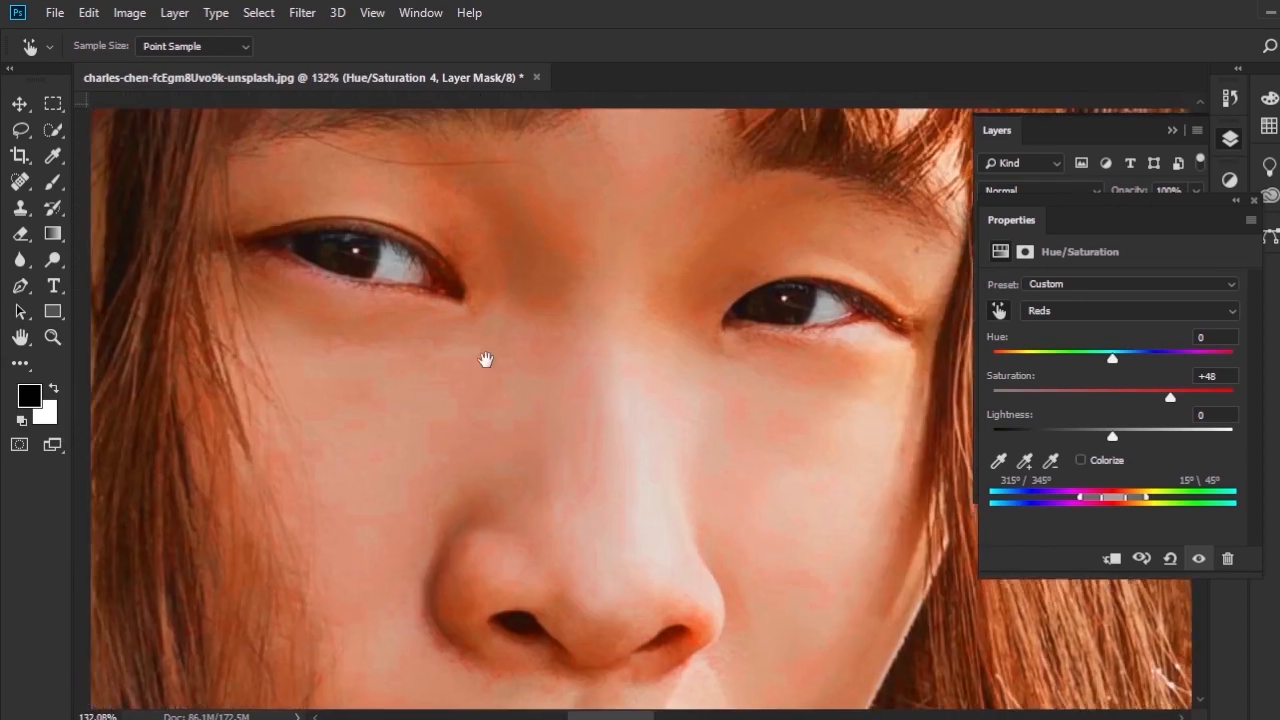
- Sample the skin beside the nose bridge to shift the red range's lower inner limit to 352° and set saturation to +50
{"action": "left_click_drag", "start_coordinate": [485, 360], "coordinate": [498, 455]}
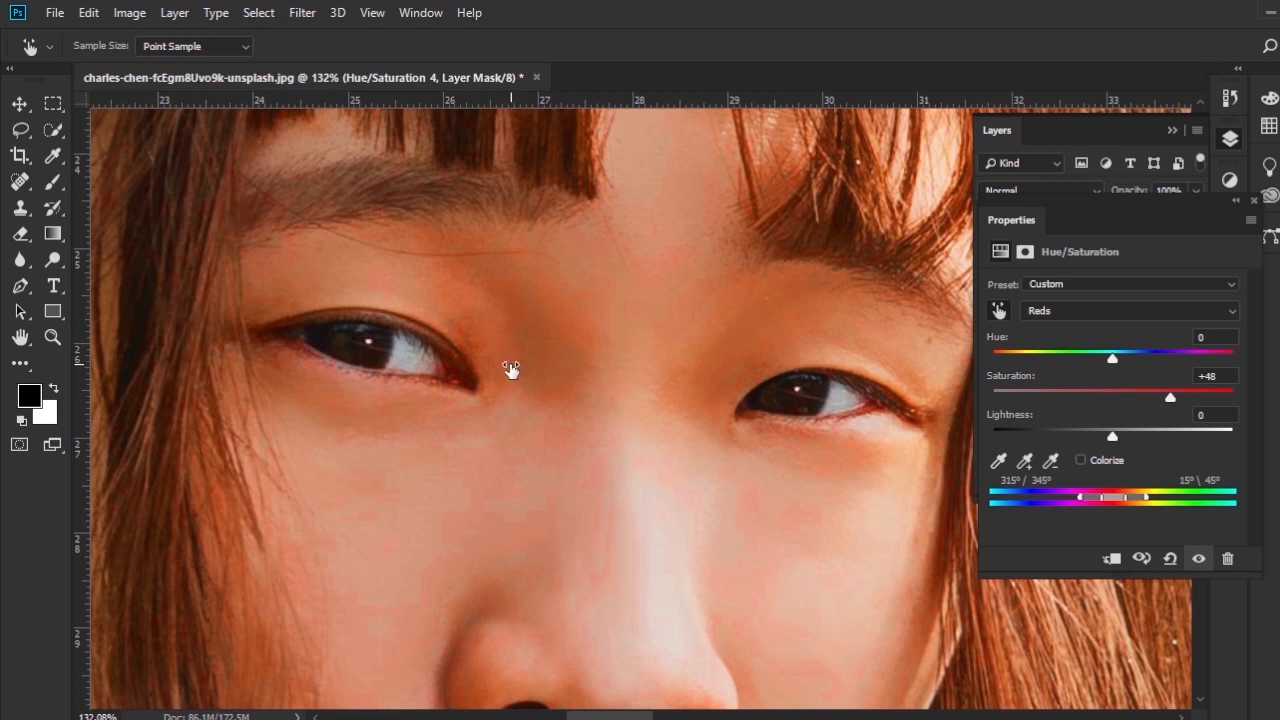
{"action": "left_click_drag", "start_coordinate": [514, 367], "coordinate": [514, 368]}
{"action": "scroll", "coordinate": [415, 484], "scroll_direction": "down", "scroll_amount": 5}
{"action": "scroll", "coordinate": [466, 466], "scroll_direction": "down", "scroll_amount": 4}
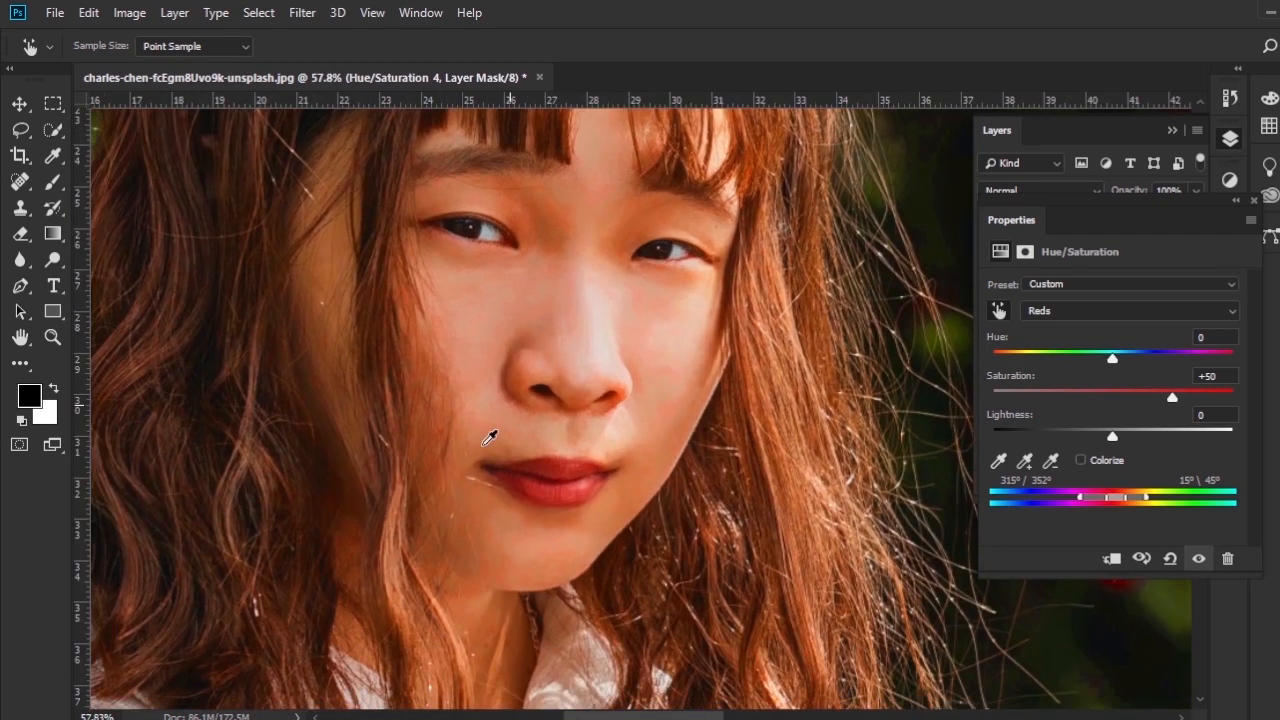
- Compare the portrait with the fourth Hue/Saturation layer hidden and shown, and close the adjustment settings
{"action": "scroll", "coordinate": [490, 437], "scroll_direction": "down", "scroll_amount": 4}
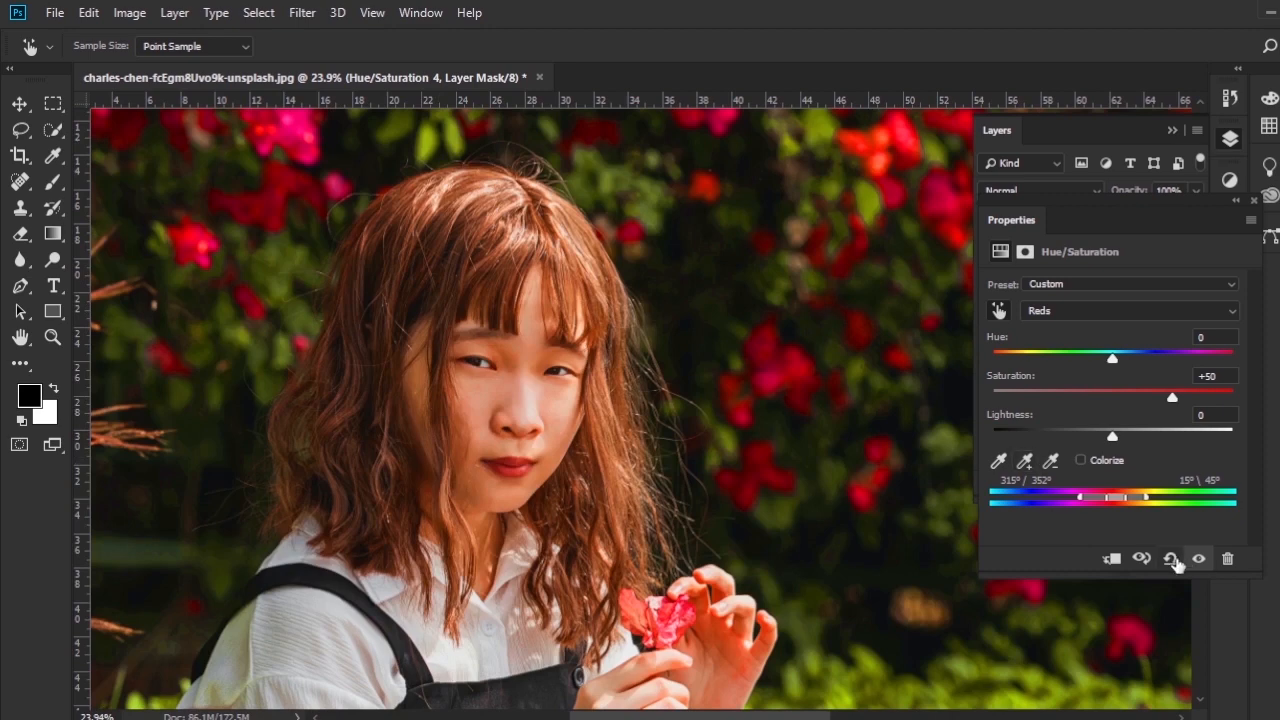
{"action": "left_click", "coordinate": [1198, 559]}
{"action": "left_click", "coordinate": [1198, 559]}
{"action": "left_click", "coordinate": [1254, 201]}
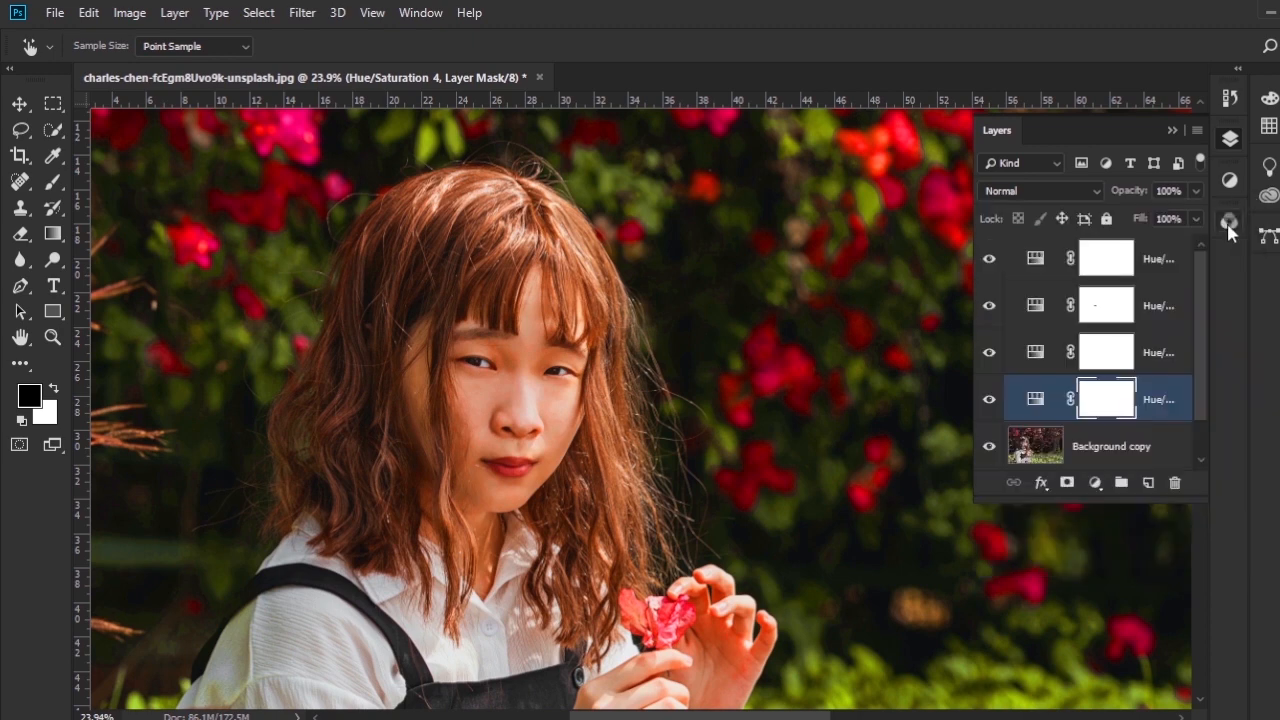
- Select the Background copy layer and switch to the Brush tool
{"action": "scroll", "coordinate": [542, 518], "scroll_direction": "down", "scroll_amount": 2}
{"action": "left_click_drag", "start_coordinate": [648, 587], "coordinate": [600, 421]}
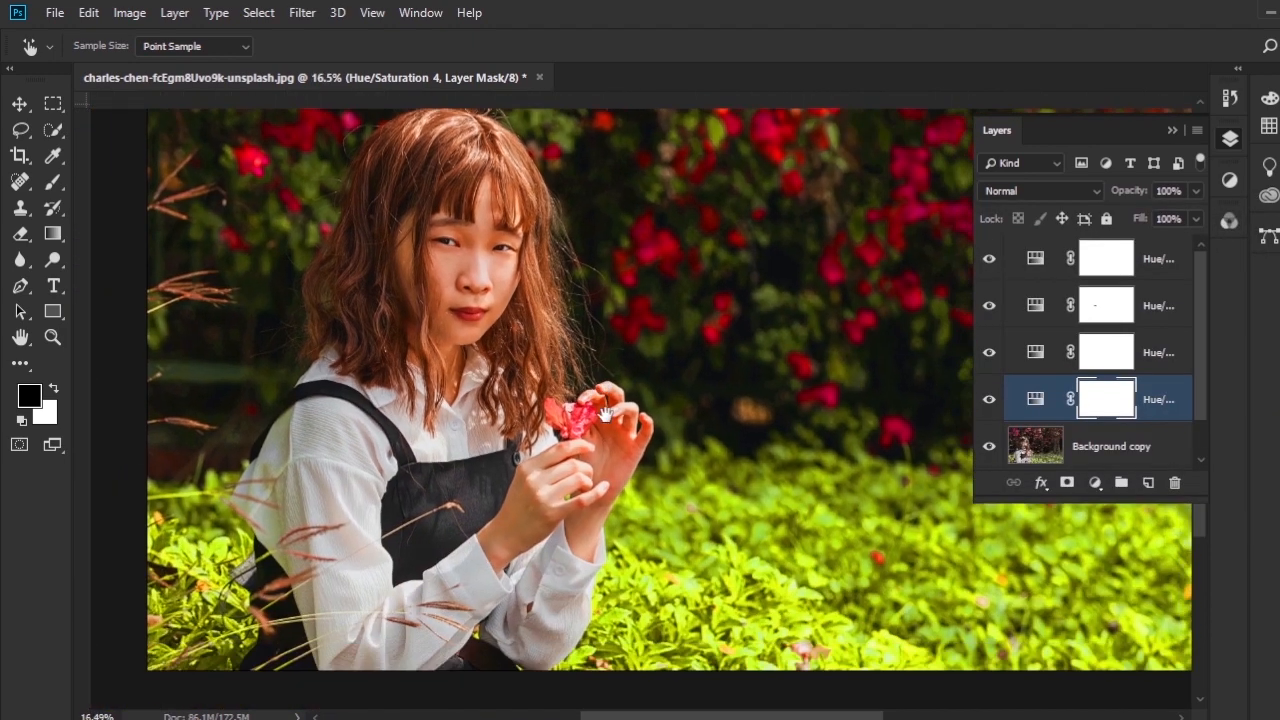
{"action": "scroll", "coordinate": [661, 515], "scroll_direction": "up", "scroll_amount": 2}
{"action": "scroll", "coordinate": [600, 524], "scroll_direction": "down", "scroll_amount": 3}
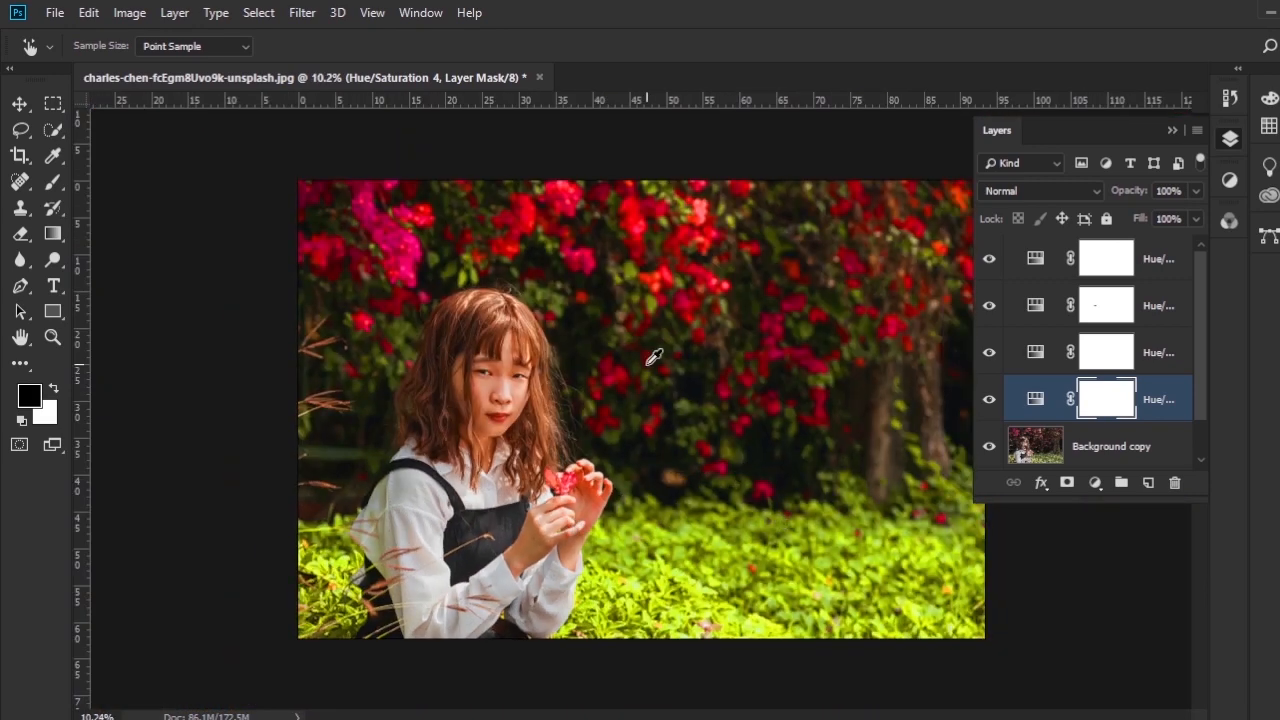
{"action": "scroll", "coordinate": [655, 360], "scroll_direction": "up", "scroll_amount": 1}
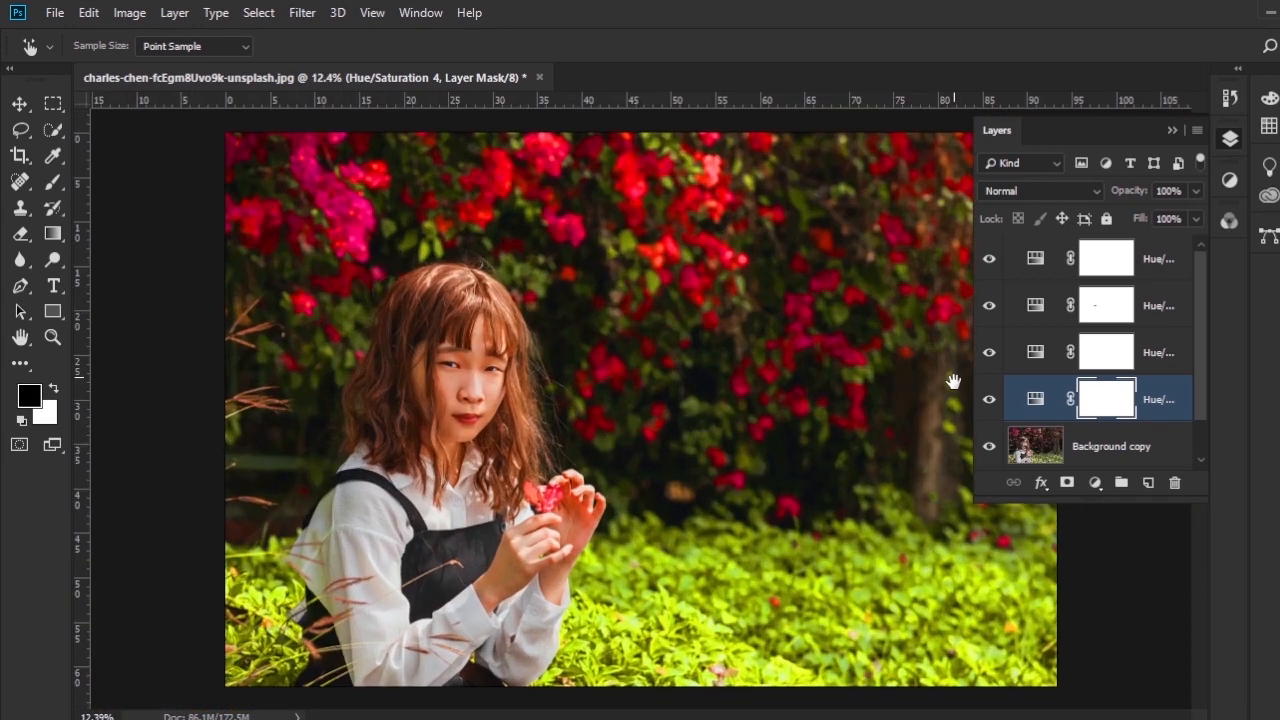
{"action": "left_click", "coordinate": [1115, 450]}
{"action": "key", "text": "b"}
{"action": "scroll", "coordinate": [715, 490], "scroll_direction": "up", "scroll_amount": 1}
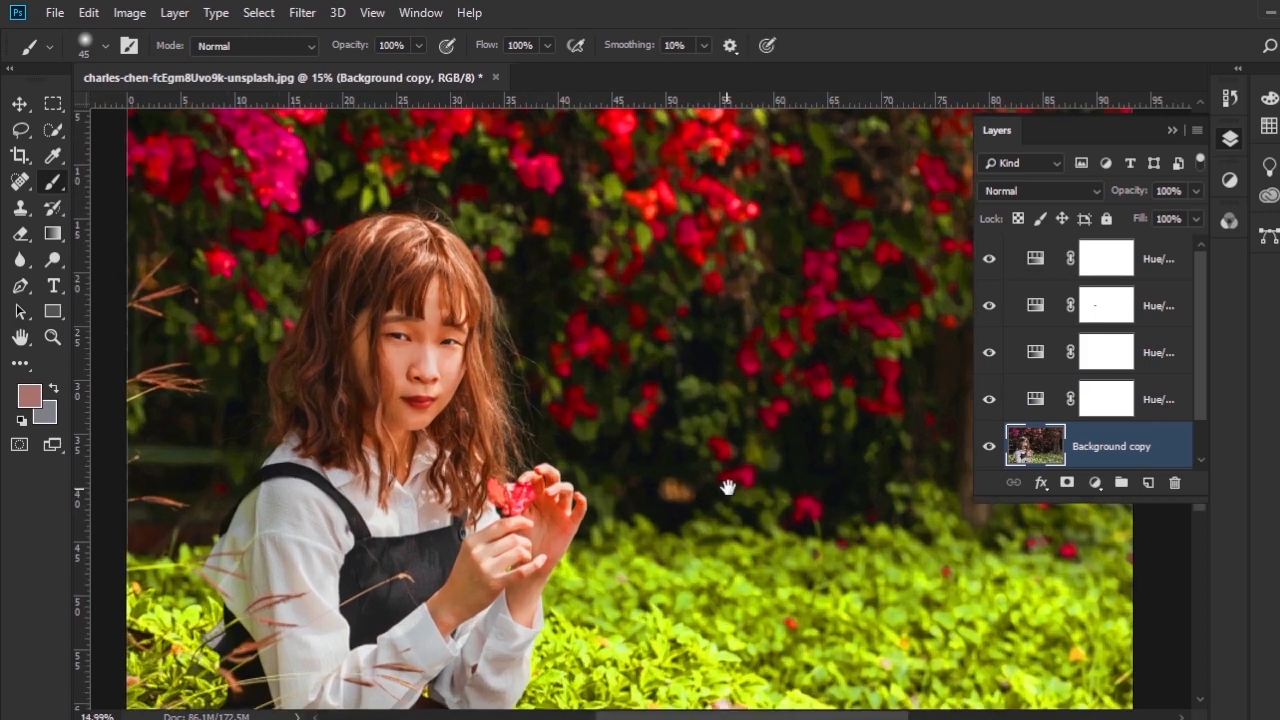
- Select the four Hue/Saturation adjustment layers above the Background copy and put them into one layer group
{"action": "left_click_drag", "start_coordinate": [736, 462], "coordinate": [660, 428]}
{"action": "key", "text": "ctrl+r"}
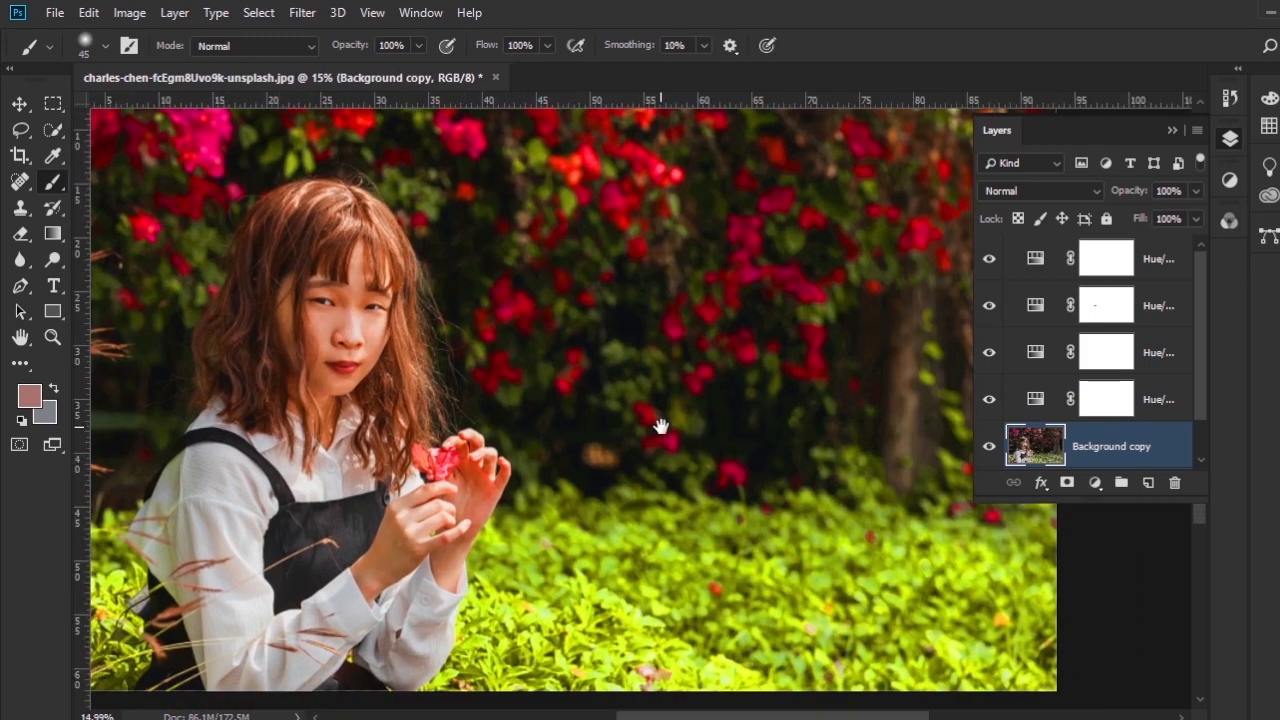
{"action": "left_click", "coordinate": [1185, 403]}
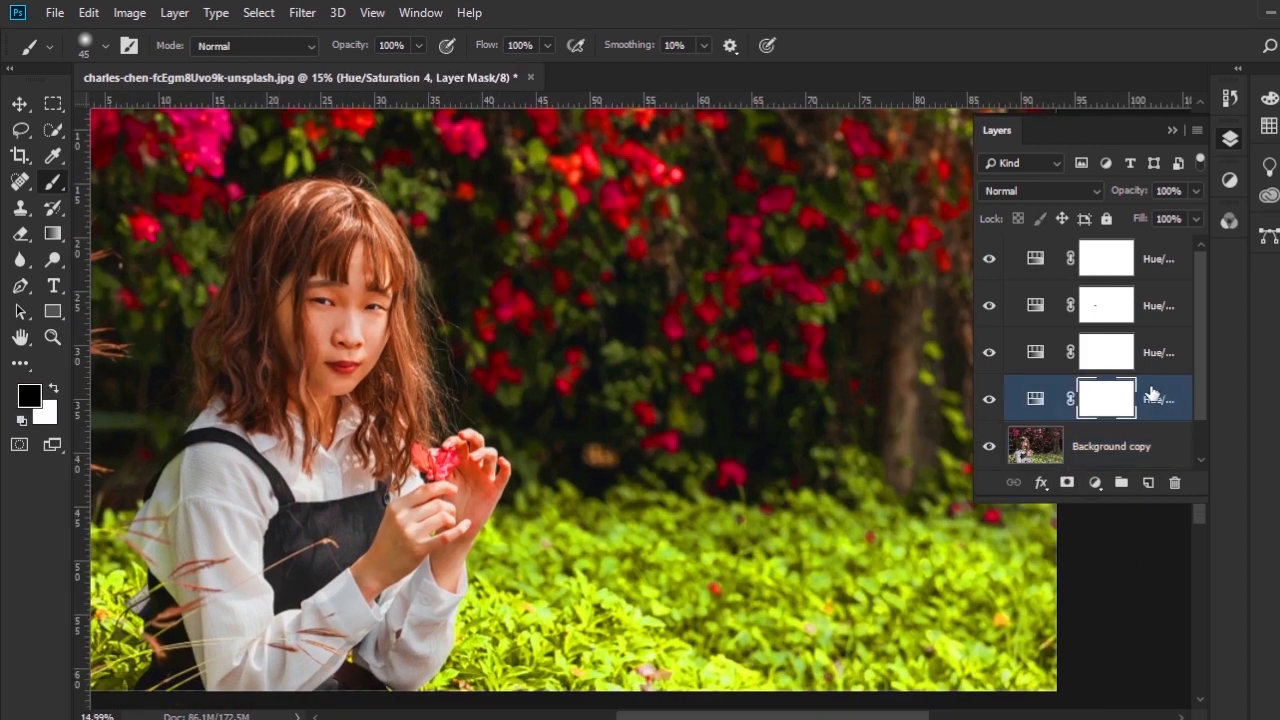
{"action": "left_click", "coordinate": [1178, 262]}
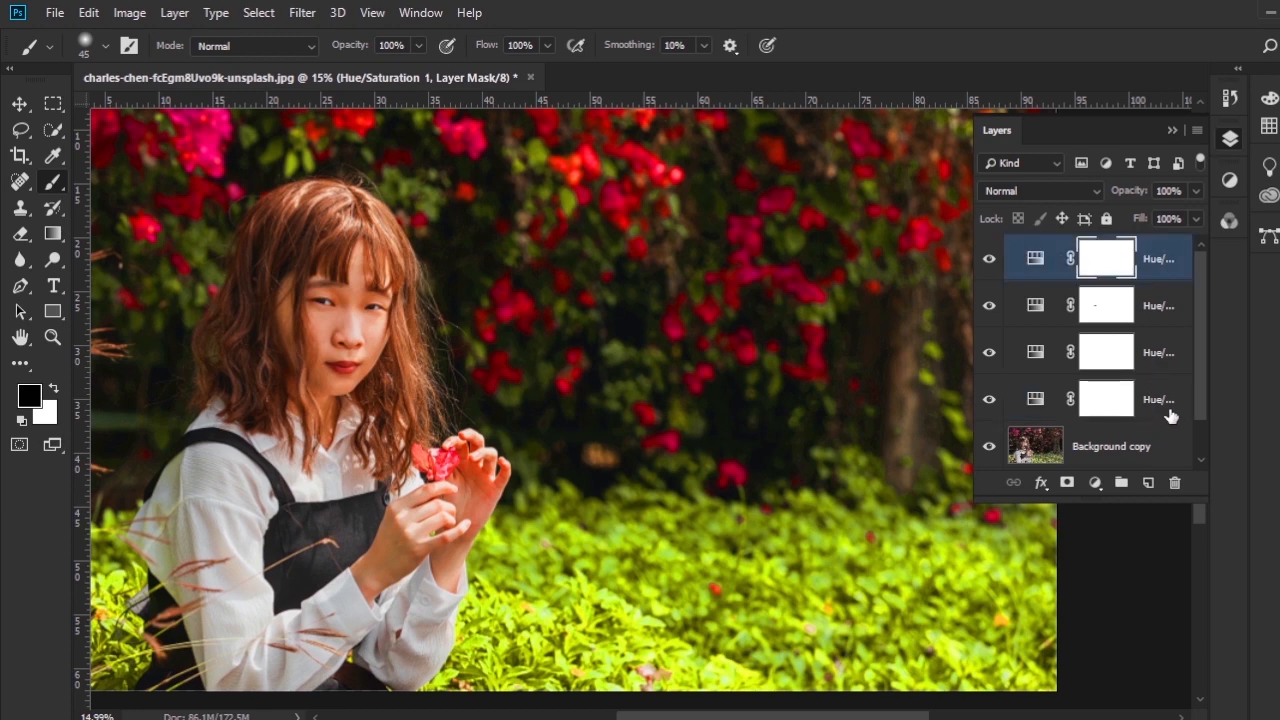
{"action": "left_click", "coordinate": [1171, 415], "text": "shift"}
{"action": "left_click", "coordinate": [1121, 483]}
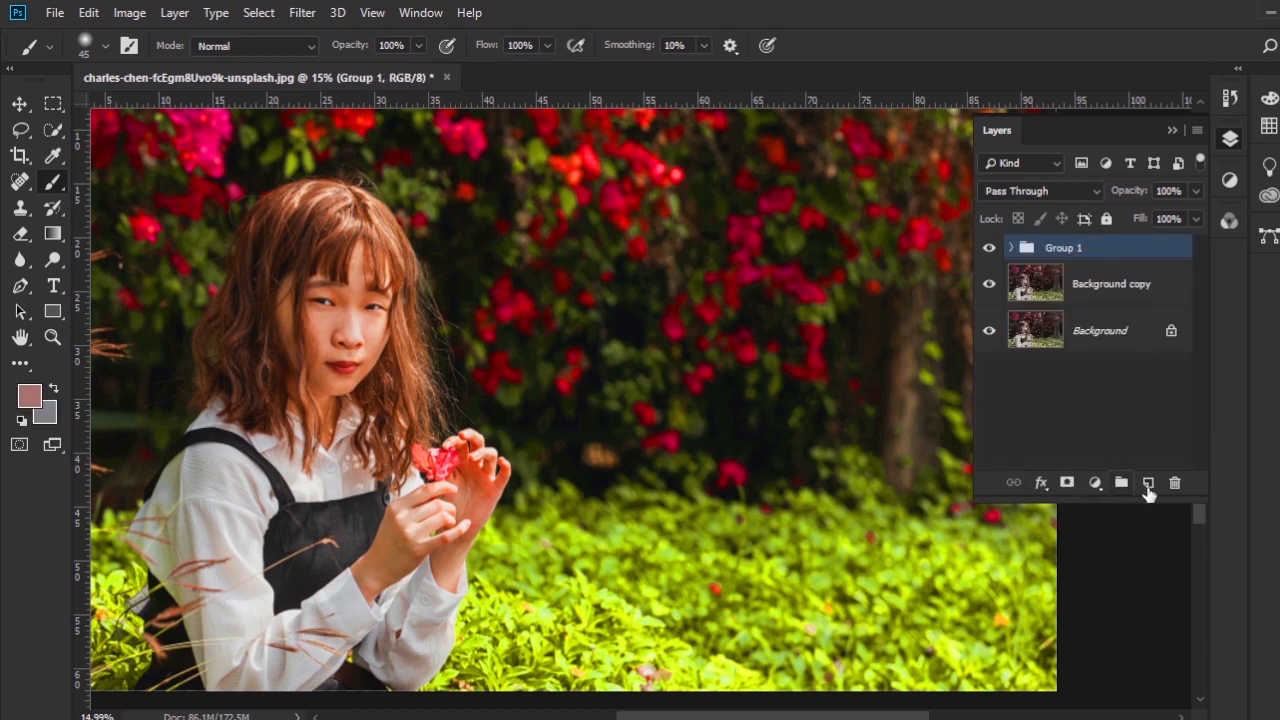
- Compare the portrait with the group of Hue/Saturation layers hidden and shown
{"action": "left_click", "coordinate": [989, 247]}
{"action": "scroll", "coordinate": [947, 341], "scroll_direction": "down", "scroll_amount": 1}
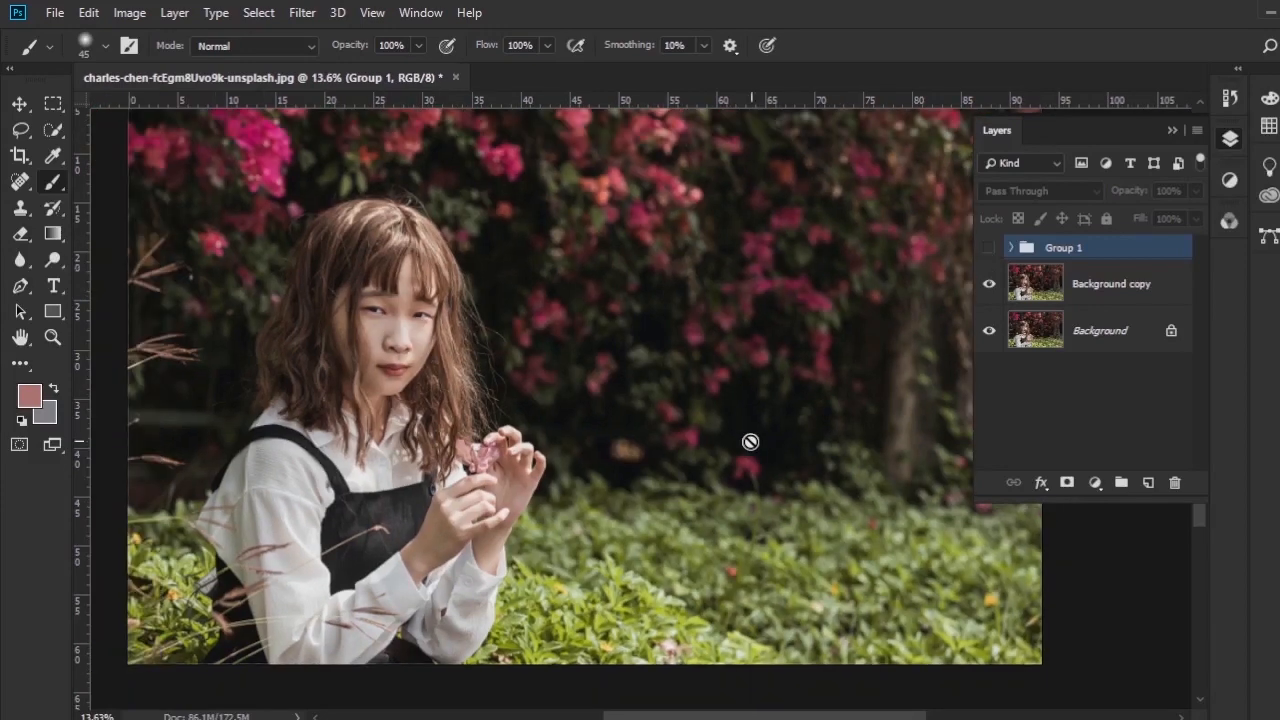
{"action": "scroll", "coordinate": [750, 442], "scroll_direction": "down", "scroll_amount": 1}
{"action": "scroll", "coordinate": [900, 380], "scroll_direction": "up", "scroll_amount": 1}
{"action": "left_click", "coordinate": [988, 250]}
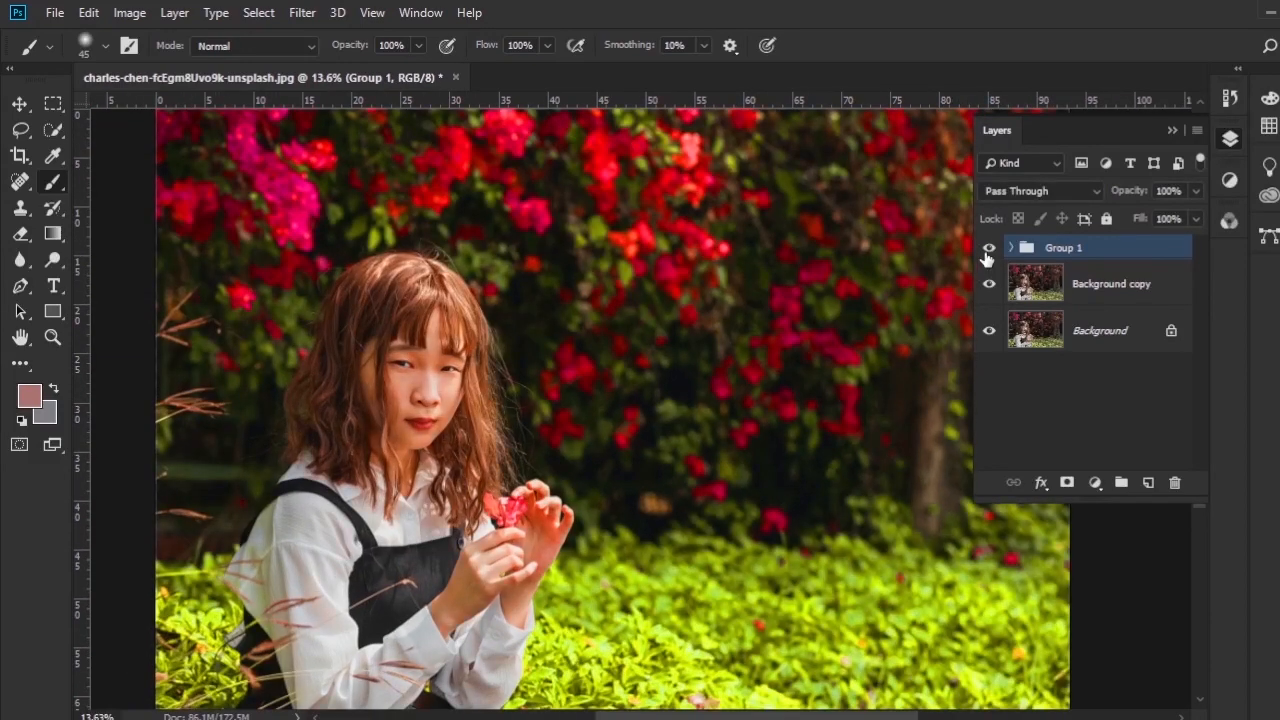
{"action": "left_click_drag", "start_coordinate": [647, 417], "coordinate": [577, 373]}
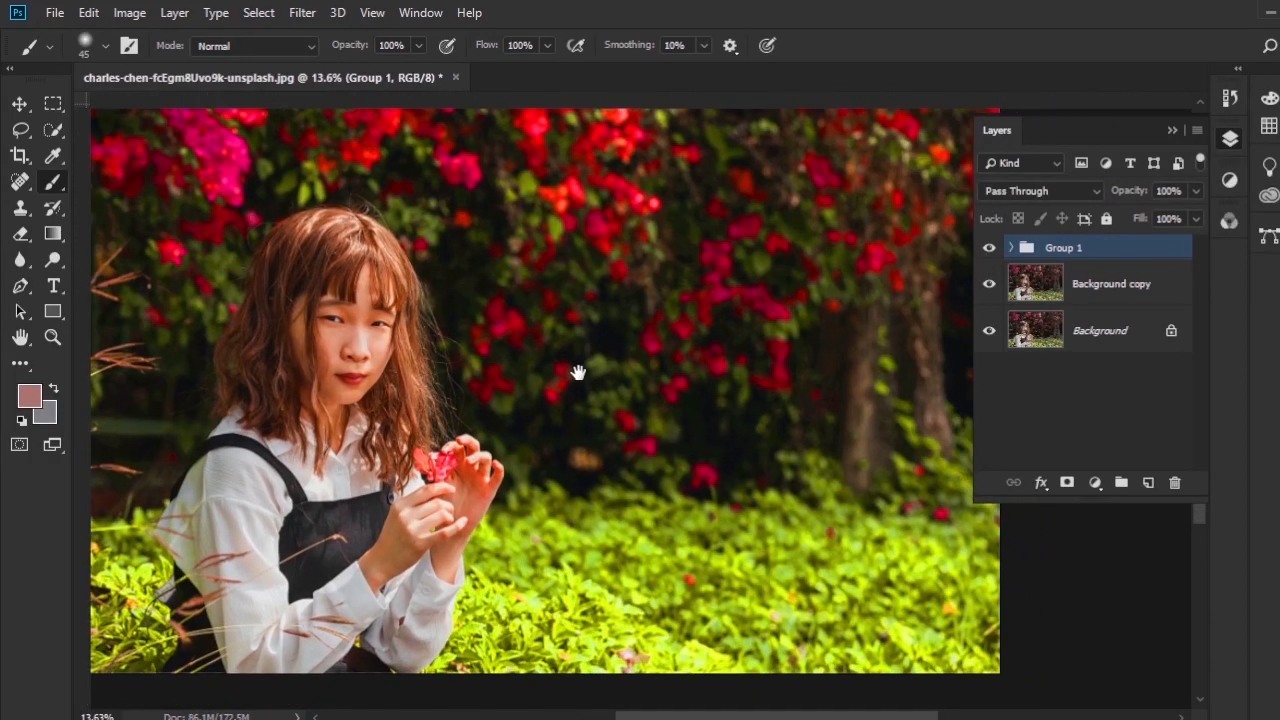
- Add a Curves adjustment above the Background copy, raising the highlights, lifting the black point slightly and anchoring the midtones at the centre
{"action": "left_click", "coordinate": [1106, 285]}
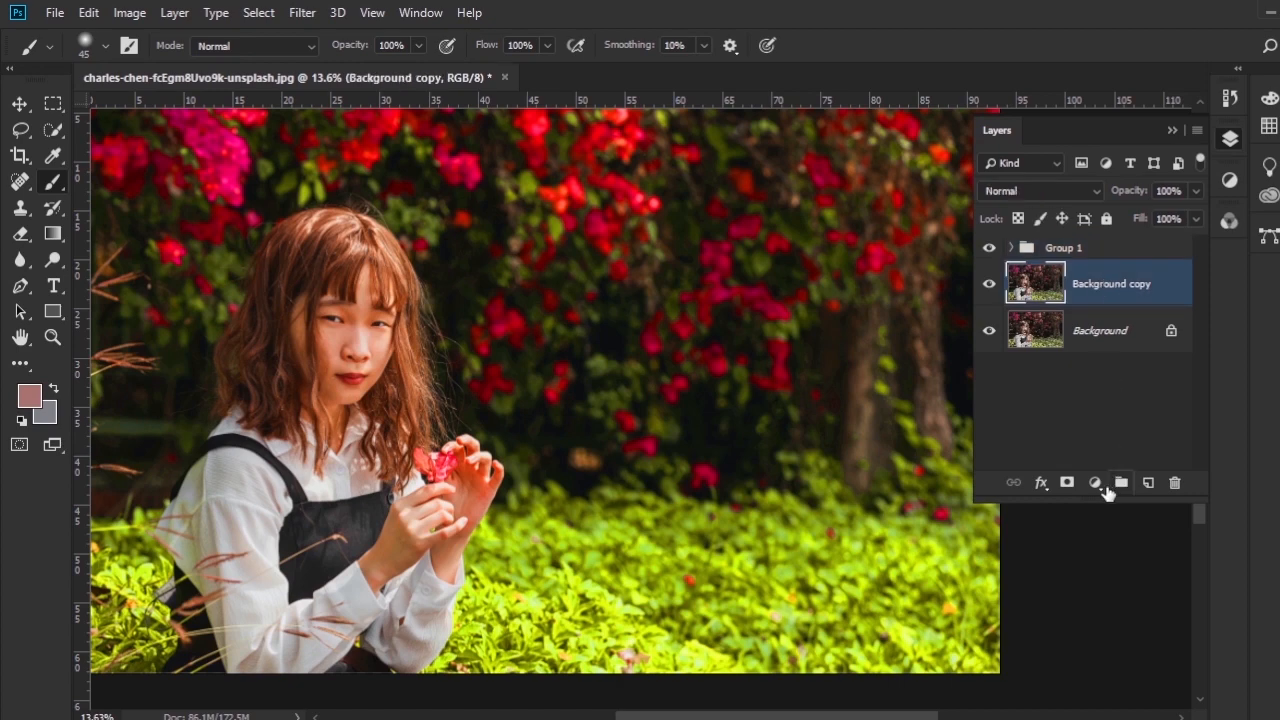
{"action": "left_click", "coordinate": [1096, 483]}
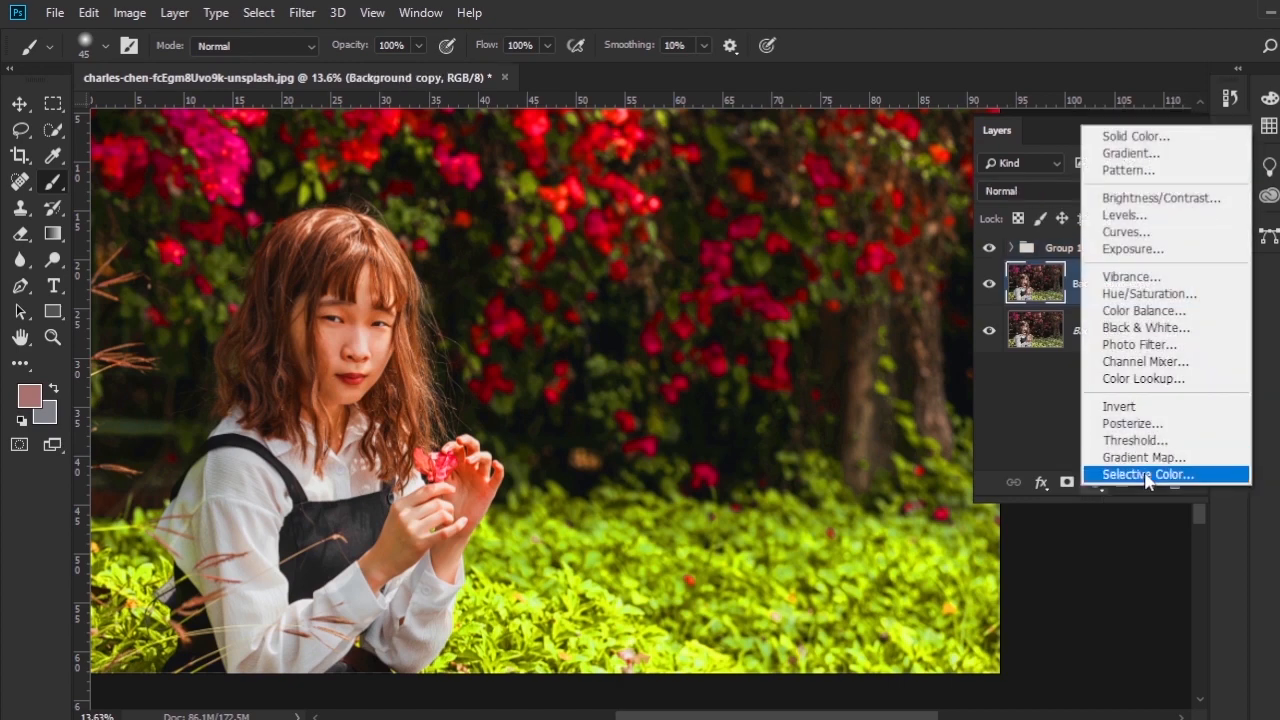
{"action": "left_click", "coordinate": [1126, 233]}
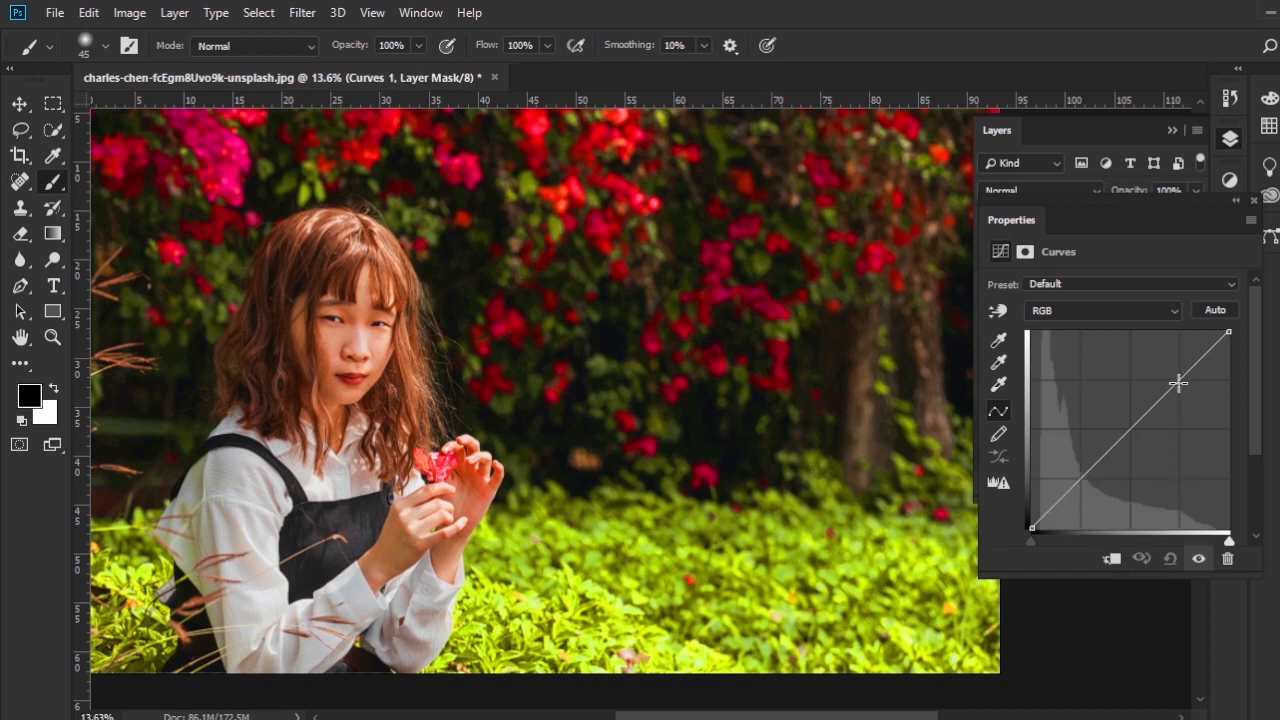
{"action": "left_click_drag", "start_coordinate": [1179, 382], "coordinate": [1174, 376]}
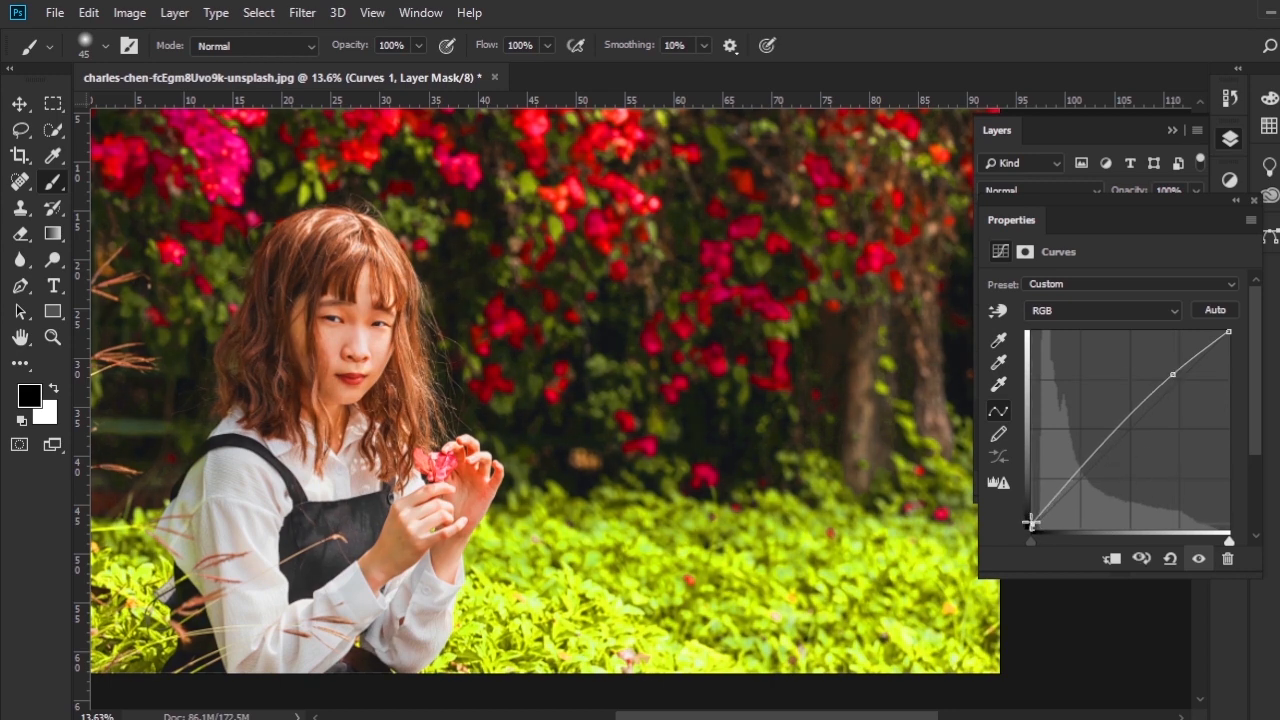
{"action": "left_click_drag", "start_coordinate": [1031, 522], "coordinate": [1037, 539]}
{"action": "left_click", "coordinate": [1121, 428]}
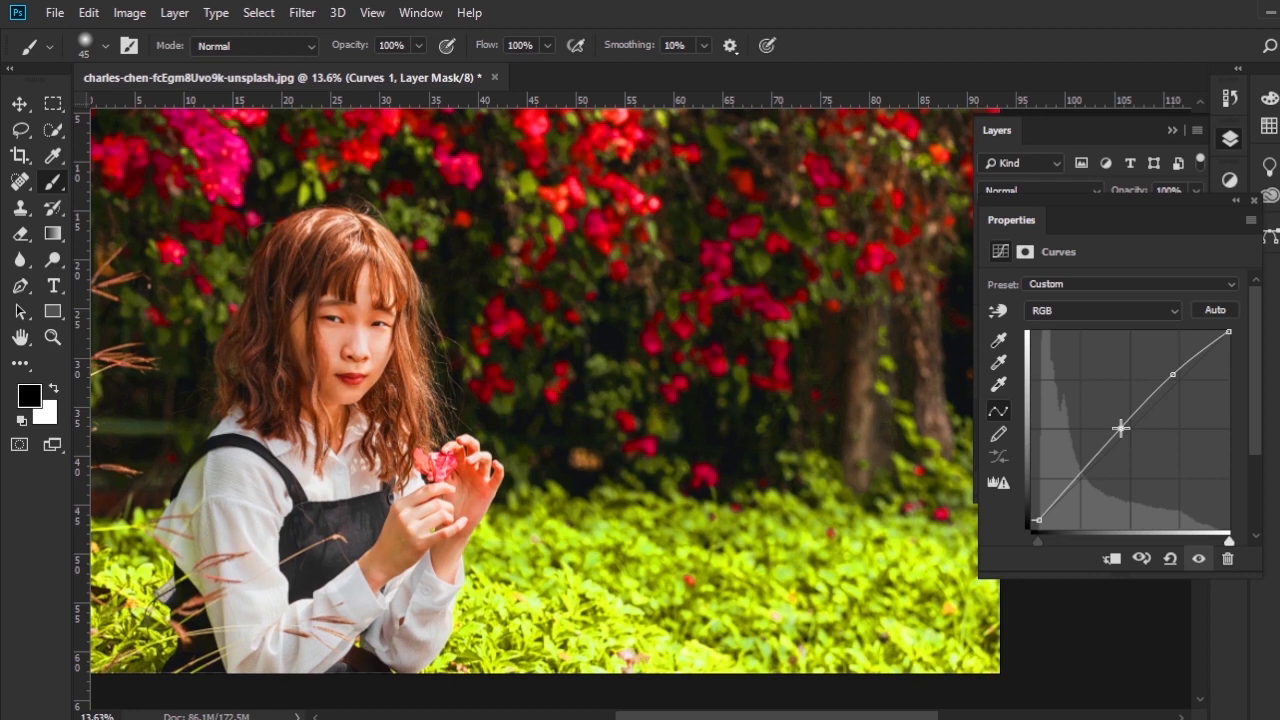
{"action": "left_click", "coordinate": [1254, 202]}
- Compare the portrait with the Curves adjustment layer hidden and shown
{"action": "key", "text": "space"}
{"action": "left_click_drag", "start_coordinate": [496, 526], "coordinate": [512, 498]}
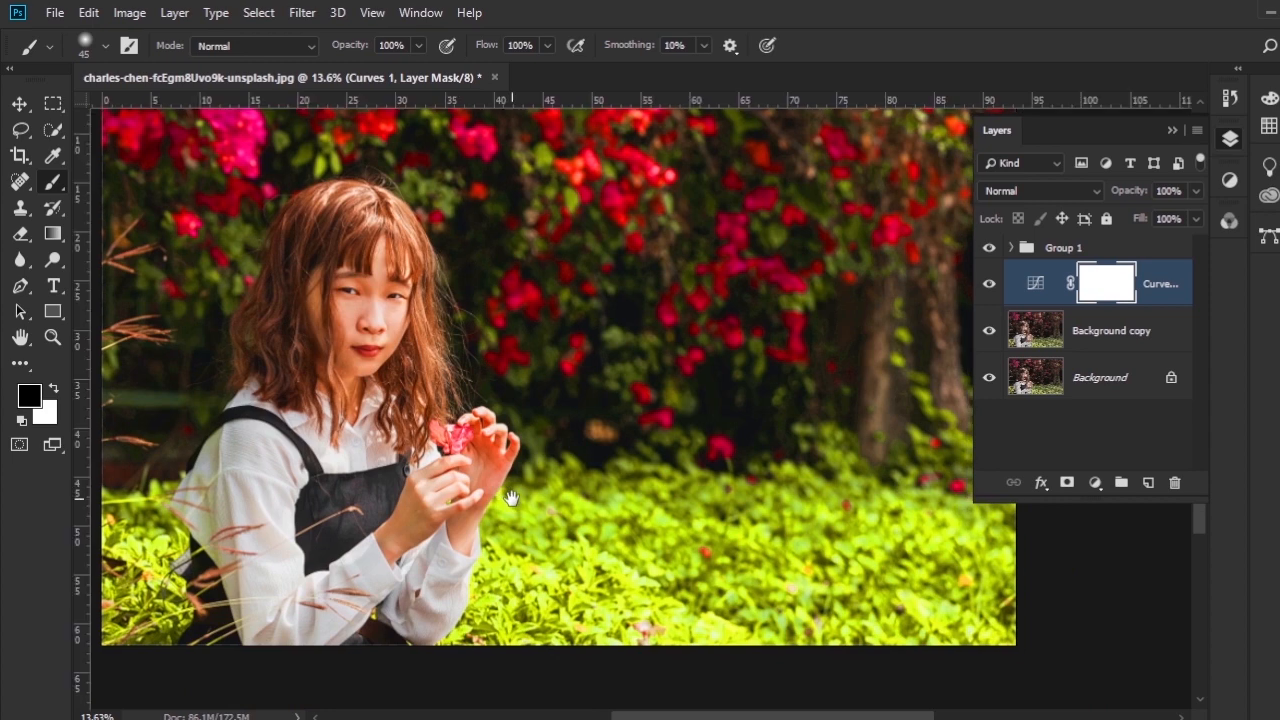
{"action": "left_click", "coordinate": [989, 285]}
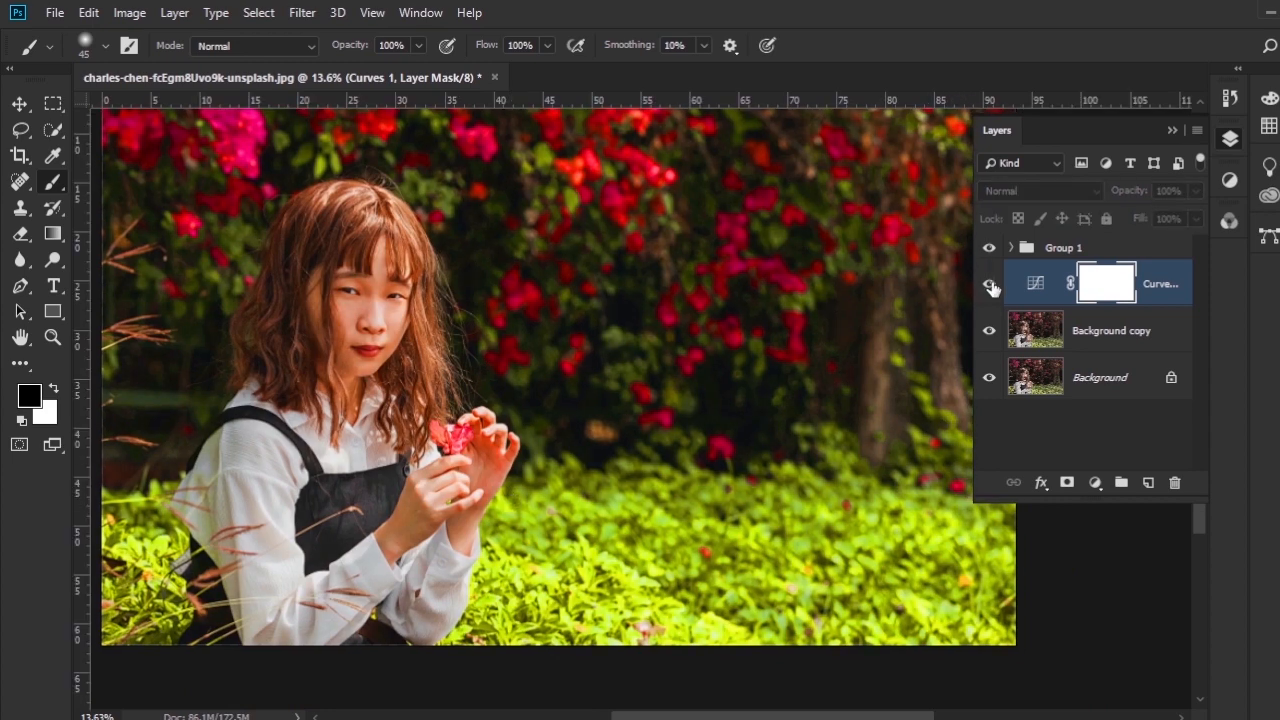
{"action": "left_click", "coordinate": [990, 285]}
{"action": "key", "text": "space"}
{"action": "left_click_drag", "start_coordinate": [638, 299], "coordinate": [644, 371]}
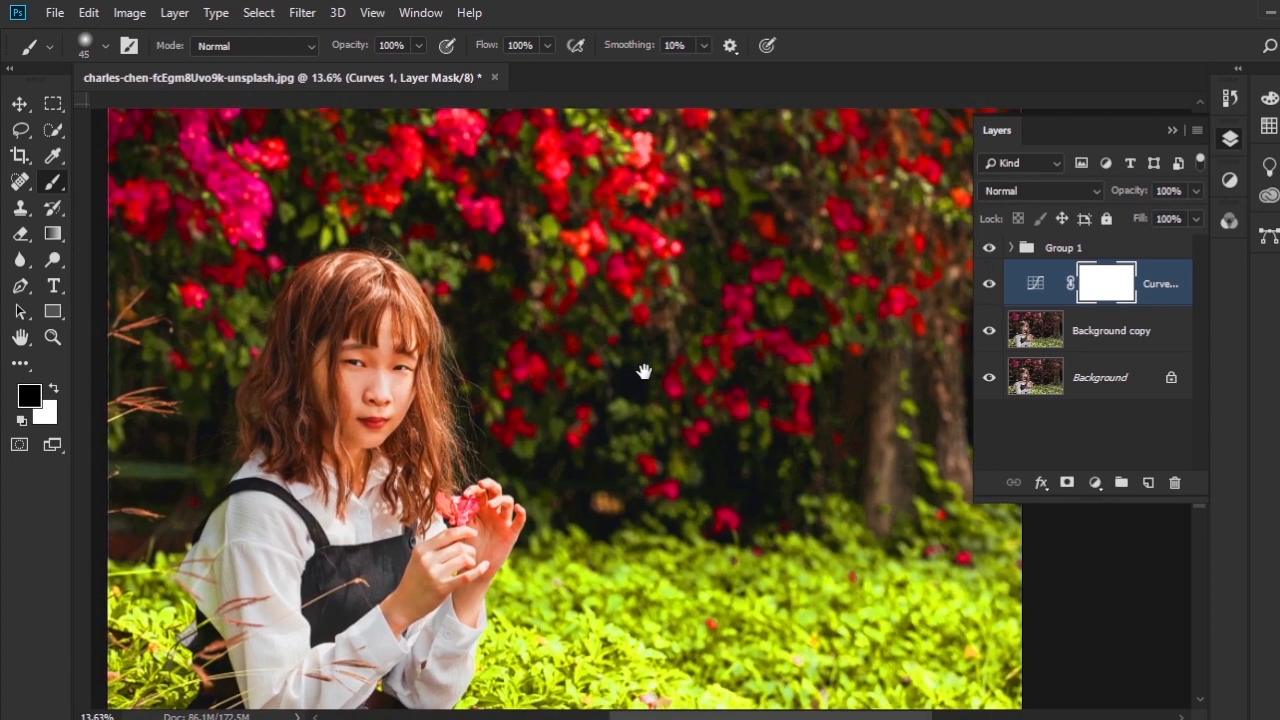
- Examine the brightened hands, flower, clothing, face and lips up close
{"action": "left_click_drag", "start_coordinate": [338, 505], "coordinate": [380, 460]}
{"action": "left_click_drag", "start_coordinate": [445, 521], "coordinate": [450, 334]}
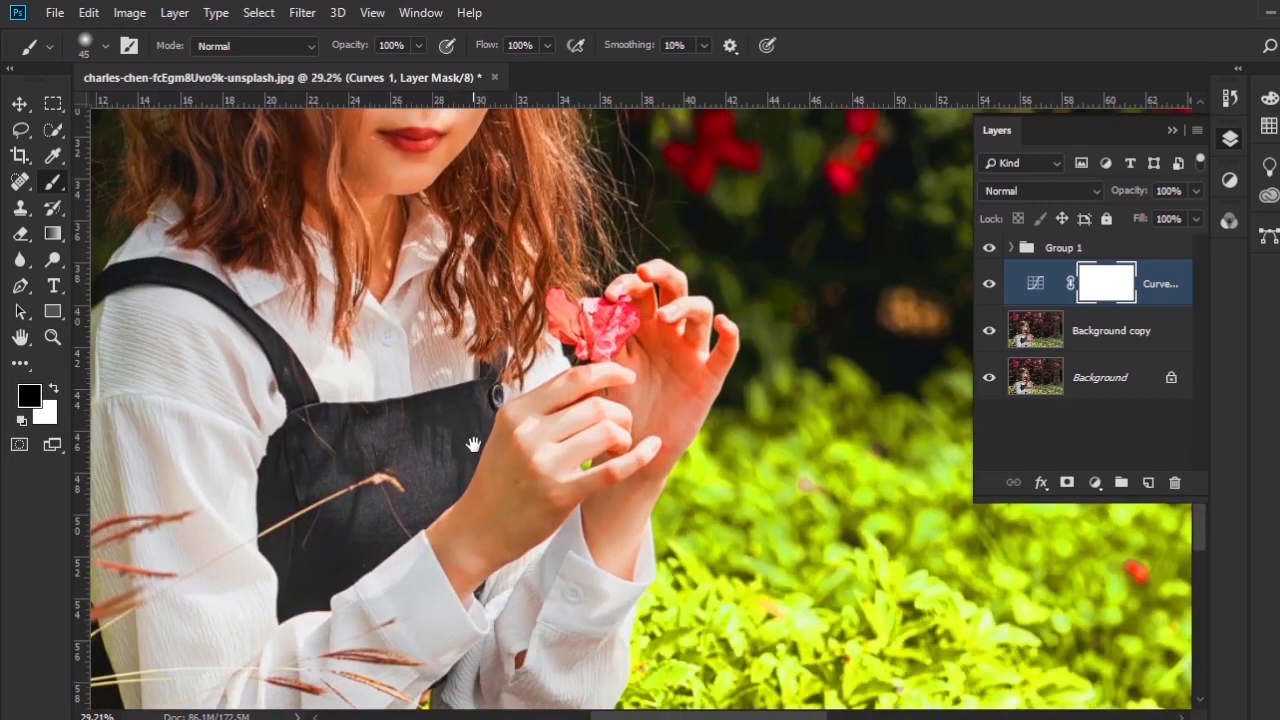
{"action": "left_click_drag", "start_coordinate": [473, 444], "coordinate": [474, 374]}
{"action": "scroll", "coordinate": [452, 476], "scroll_direction": "up", "scroll_amount": 2}
{"action": "left_click_drag", "start_coordinate": [451, 478], "coordinate": [523, 309]}
{"action": "left_click_drag", "start_coordinate": [351, 345], "coordinate": [569, 594]}
{"action": "left_click_drag", "start_coordinate": [527, 384], "coordinate": [296, 336]}
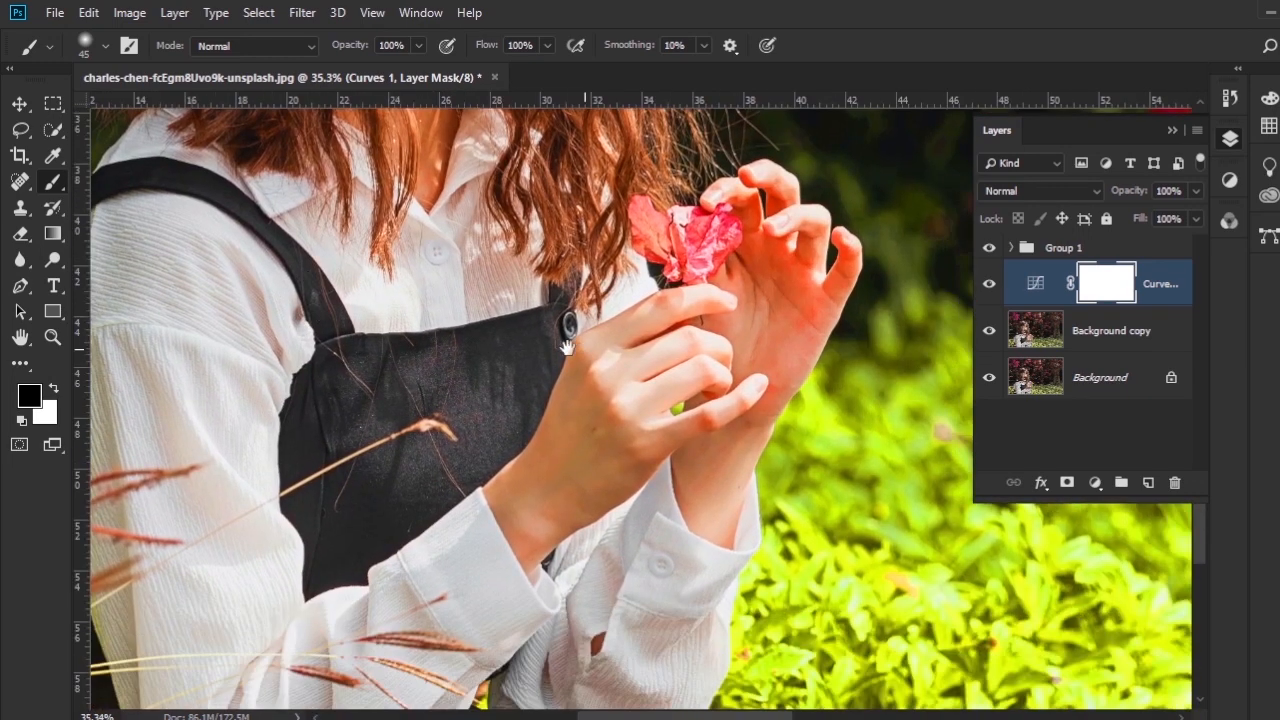
{"action": "left_click_drag", "start_coordinate": [566, 347], "coordinate": [521, 501]}
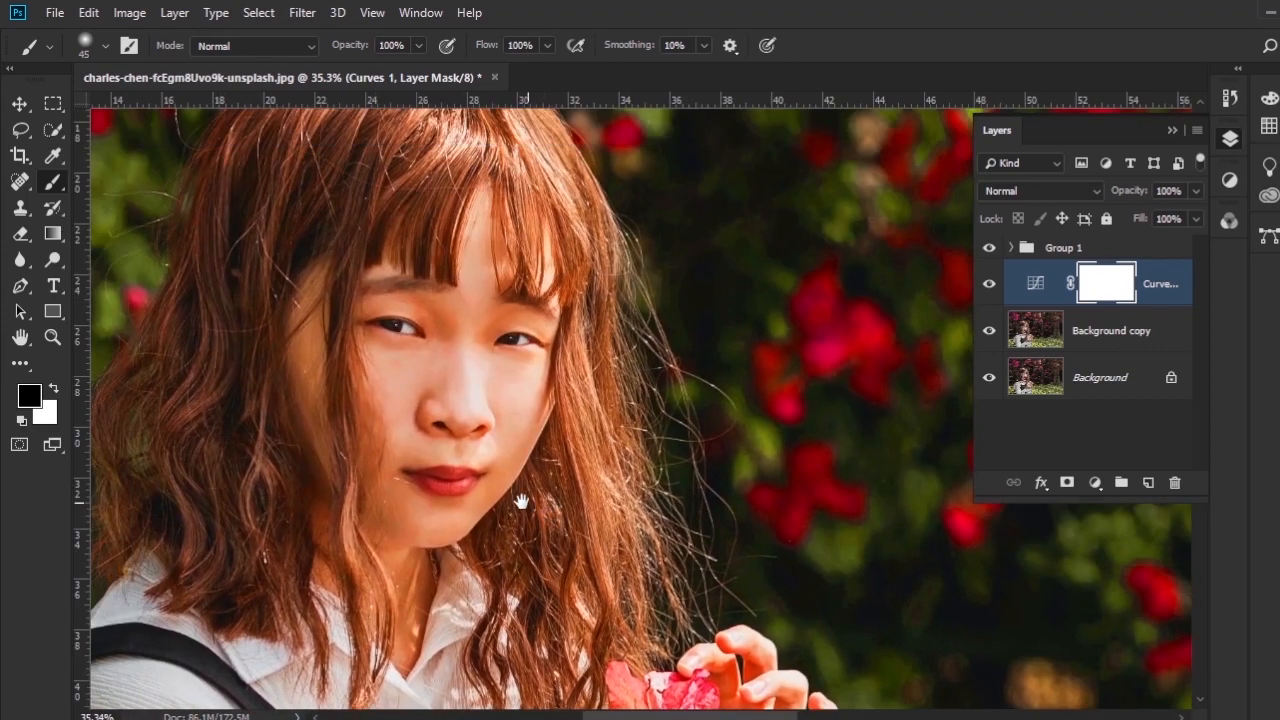
{"action": "scroll", "coordinate": [376, 471], "scroll_direction": "up", "scroll_amount": 8}
{"action": "left_click_drag", "start_coordinate": [547, 457], "coordinate": [496, 418]}
{"action": "scroll", "coordinate": [512, 480], "scroll_direction": "up", "scroll_amount": 3}
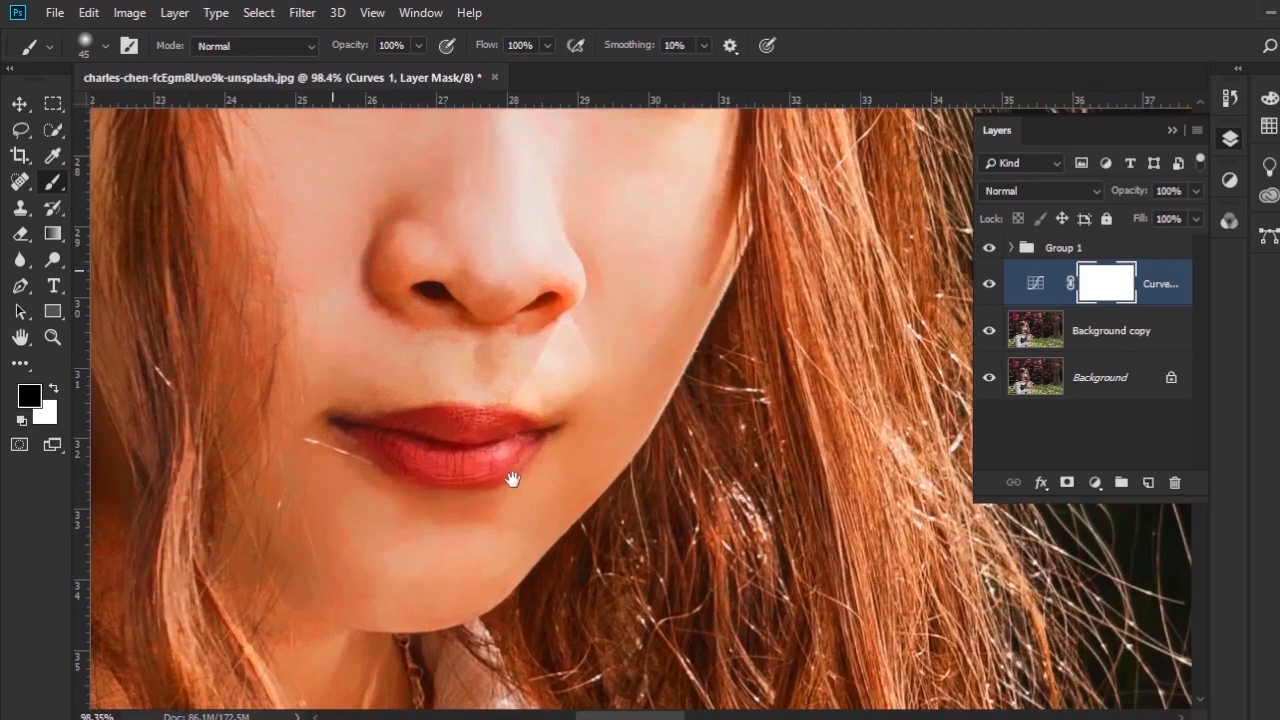
{"action": "left_click_drag", "start_coordinate": [512, 480], "coordinate": [543, 477]}
{"action": "scroll", "coordinate": [399, 483], "scroll_direction": "up", "scroll_amount": 2}
{"action": "scroll", "coordinate": [543, 477], "scroll_direction": "down", "scroll_amount": 1}
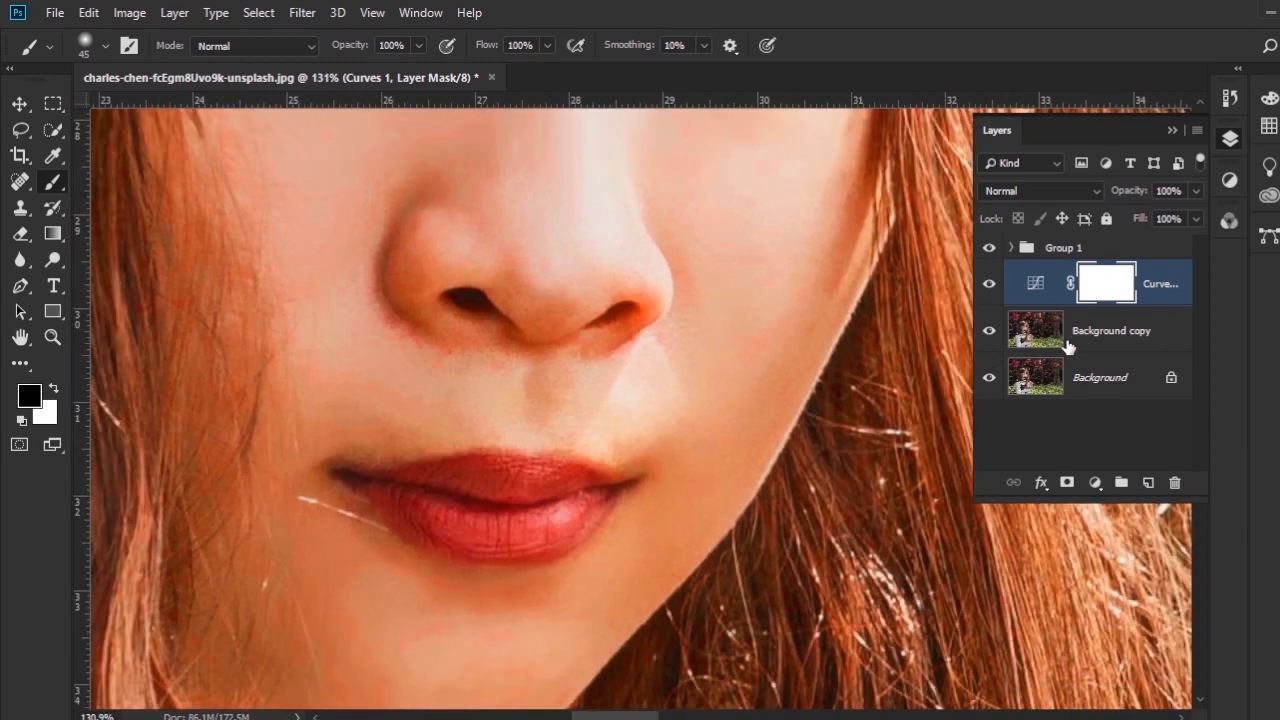
- Add a Hue/Saturation adjustment above the Background copy, sample the lower lip to target the reds, and set their saturation to +5
{"action": "left_click", "coordinate": [1121, 338]}
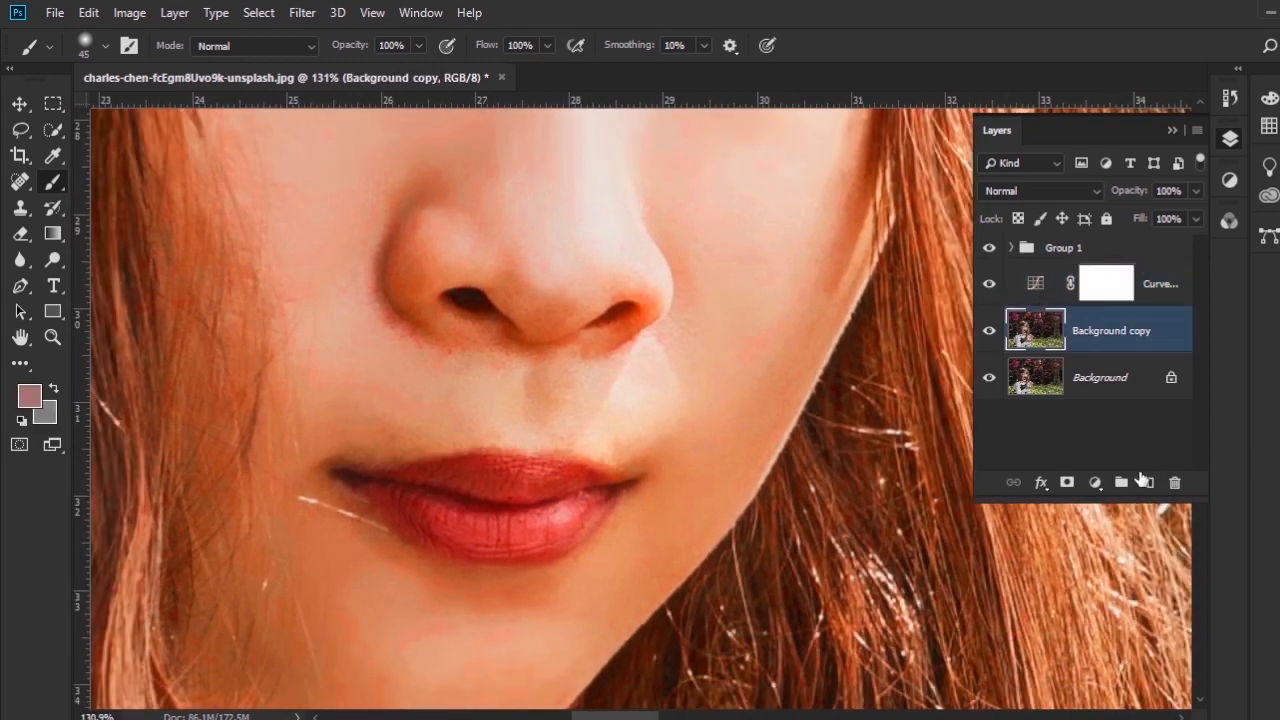
{"action": "left_click", "coordinate": [1095, 482]}
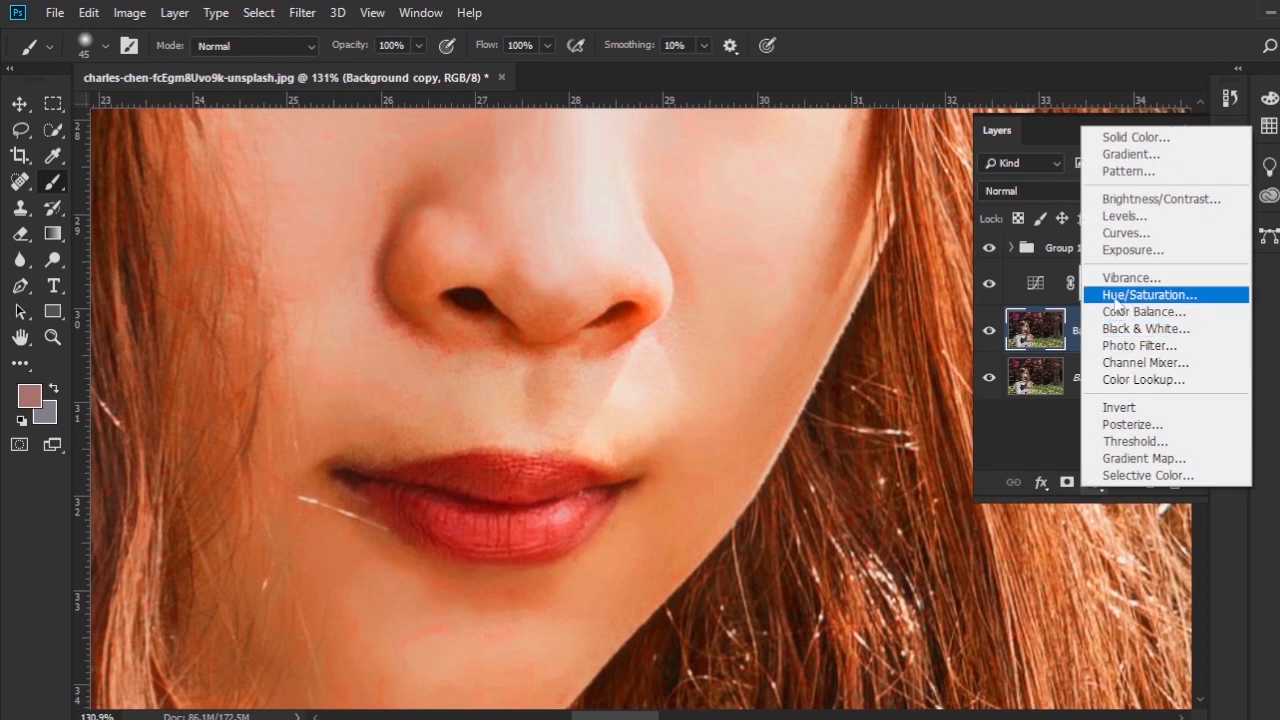
{"action": "left_click", "coordinate": [1115, 296]}
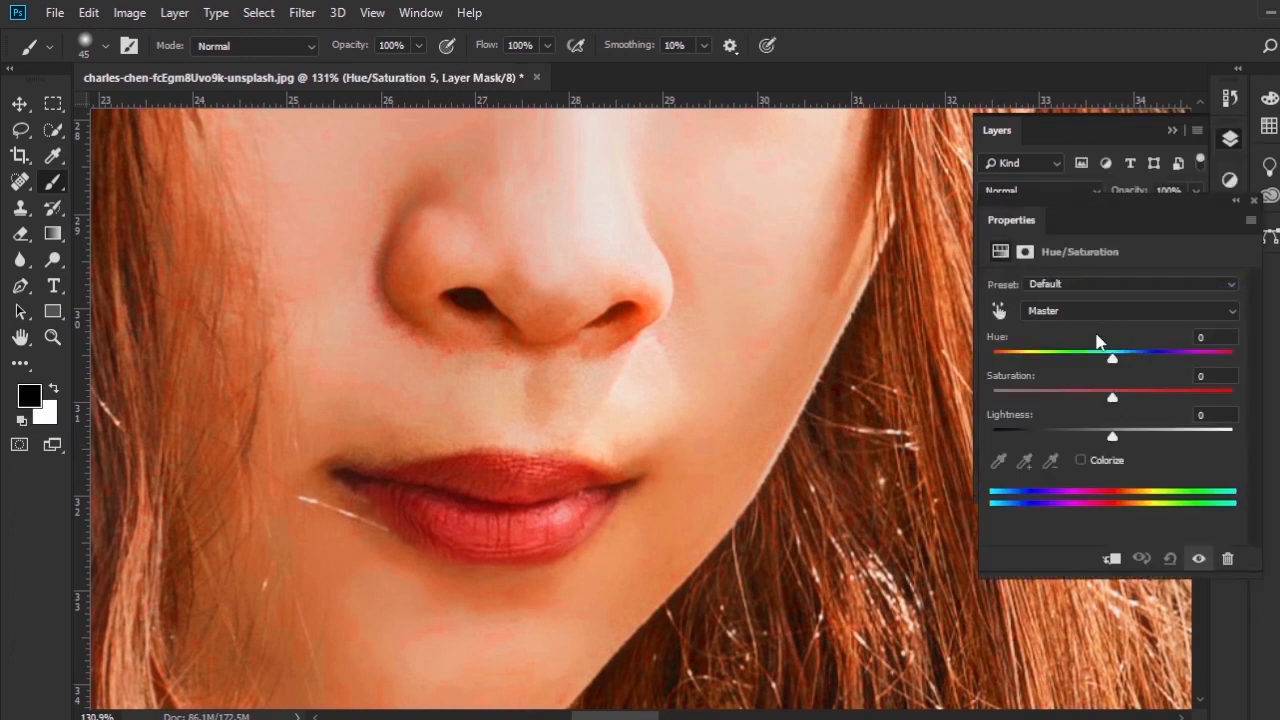
{"action": "left_click", "coordinate": [998, 310]}
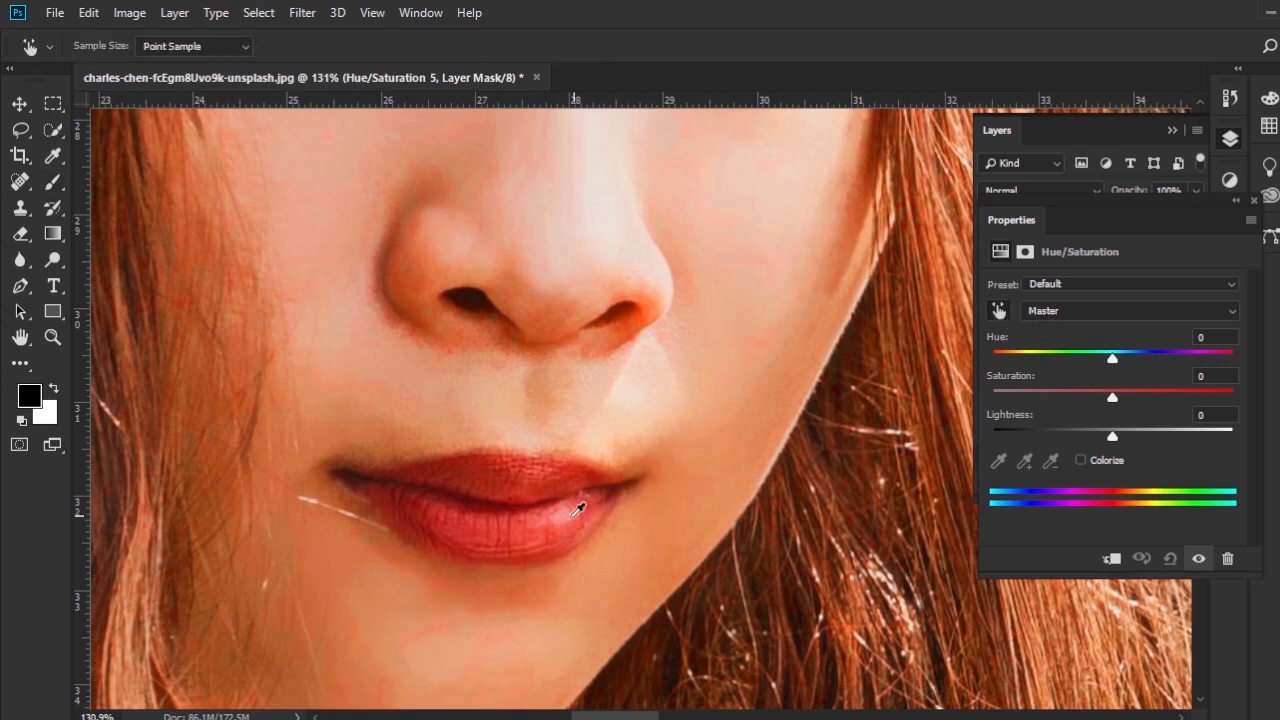
{"action": "left_click", "coordinate": [458, 510]}
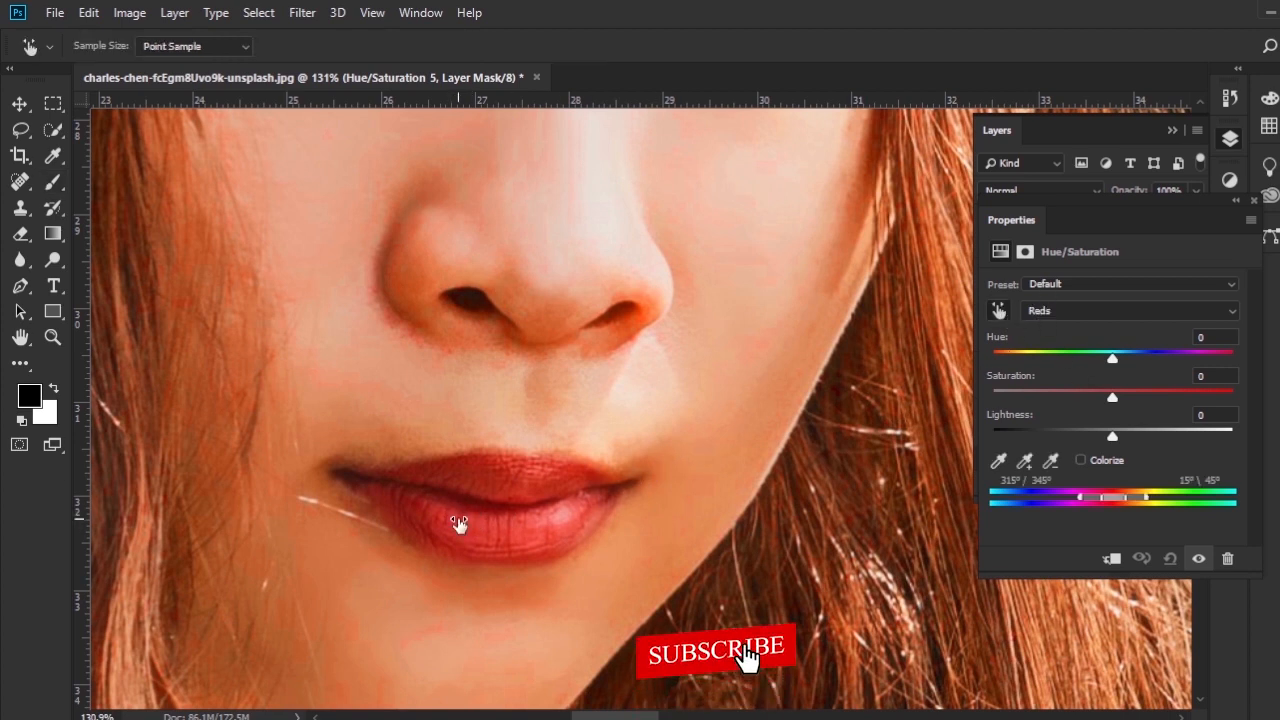
{"action": "left_click_drag", "start_coordinate": [461, 525], "coordinate": [464, 527]}
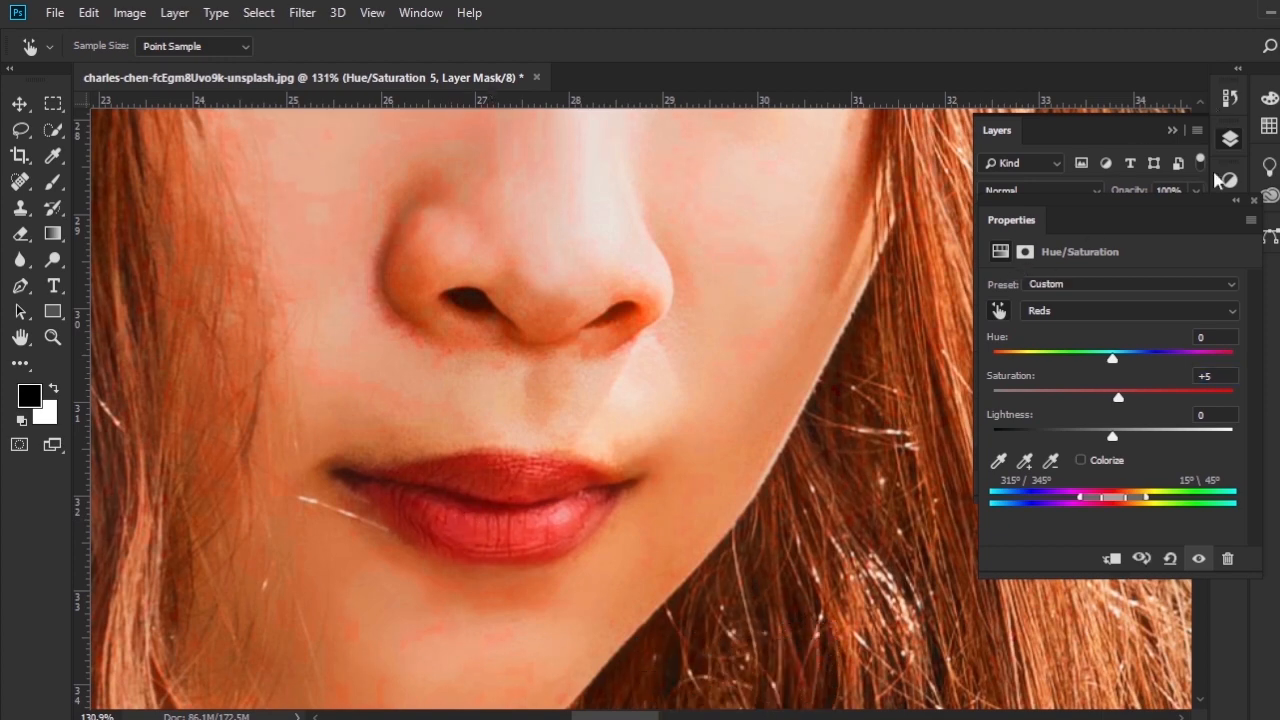
{"action": "left_click", "coordinate": [1254, 201]}
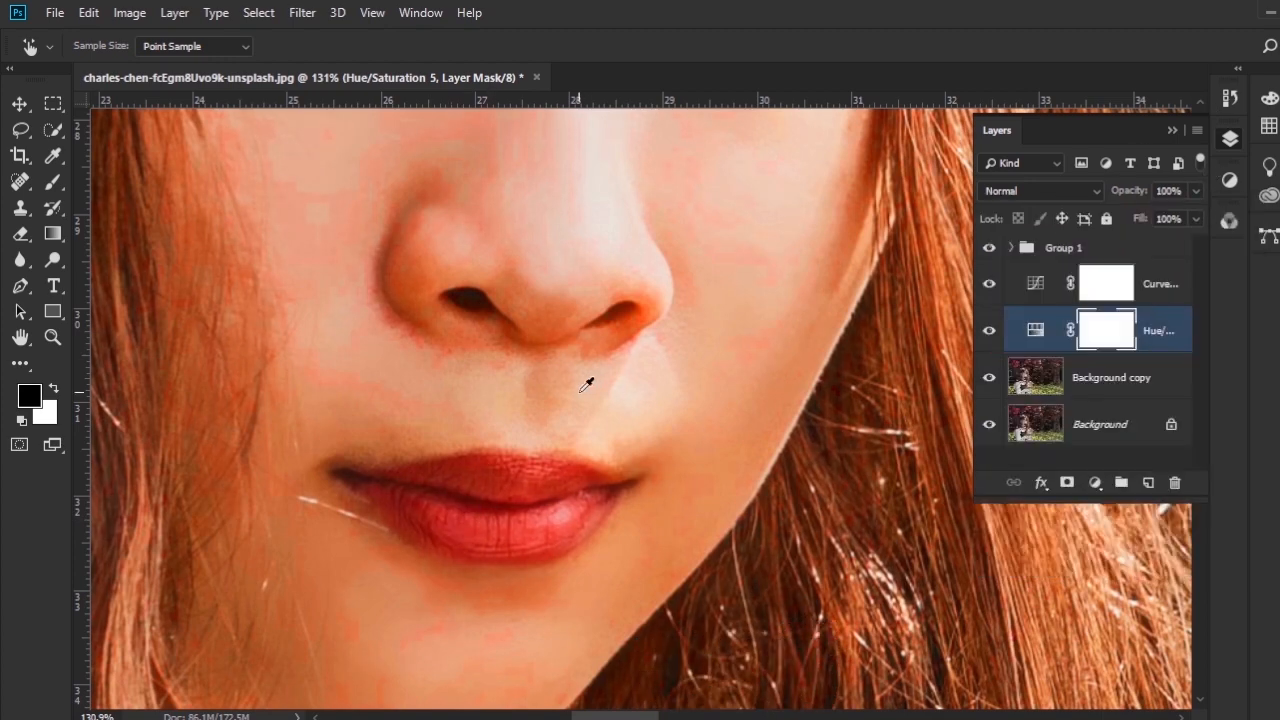
- Compare the upper part of the portrait with Group 1 hidden and shown
{"action": "scroll", "coordinate": [576, 386], "scroll_direction": "down", "scroll_amount": 3}
{"action": "scroll", "coordinate": [576, 386], "scroll_direction": "down", "scroll_amount": 3}
{"action": "left_click_drag", "start_coordinate": [751, 426], "coordinate": [708, 512]}
{"action": "scroll", "coordinate": [708, 512], "scroll_direction": "down", "scroll_amount": 3}
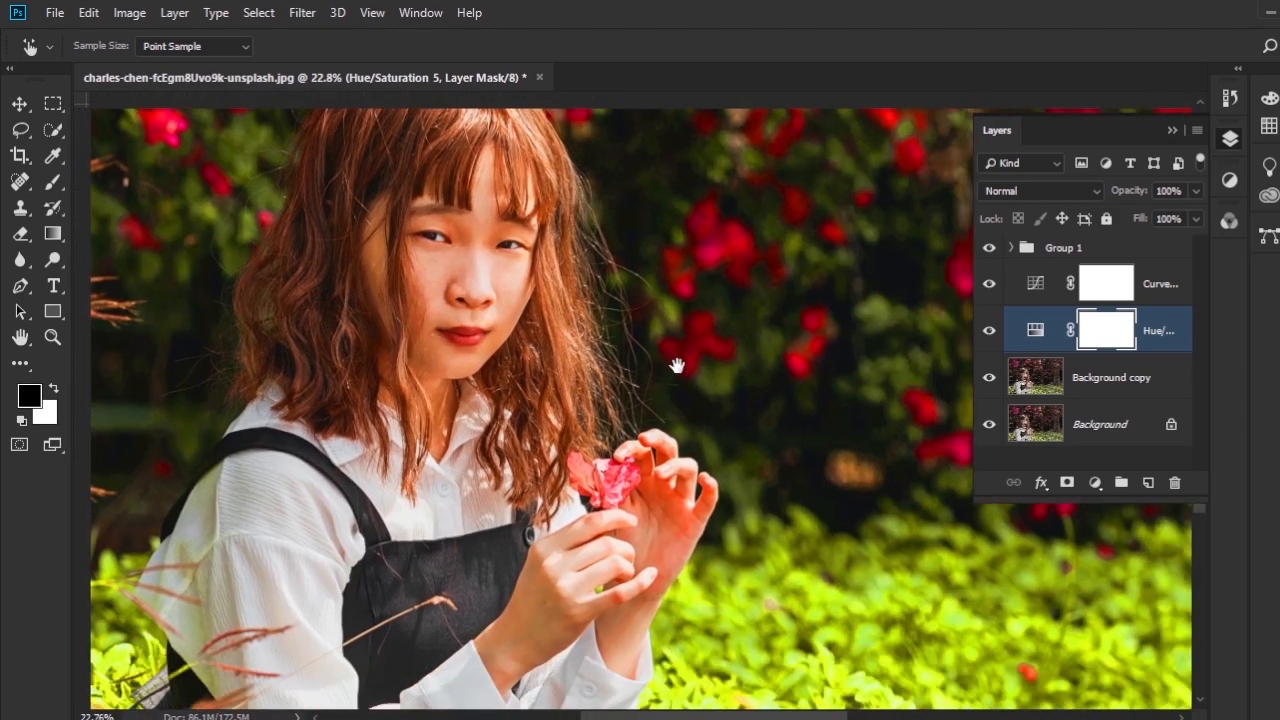
{"action": "left_click_drag", "start_coordinate": [677, 366], "coordinate": [677, 399]}
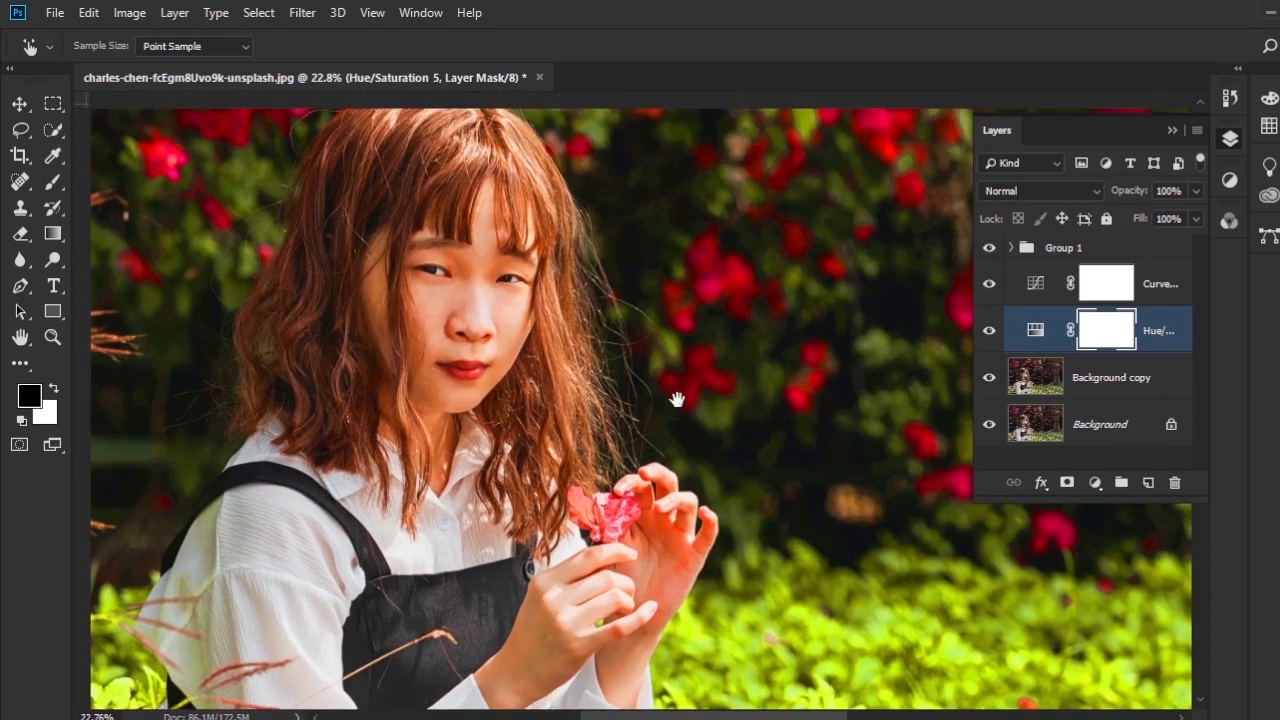
{"action": "key", "text": "ctrl+r"}
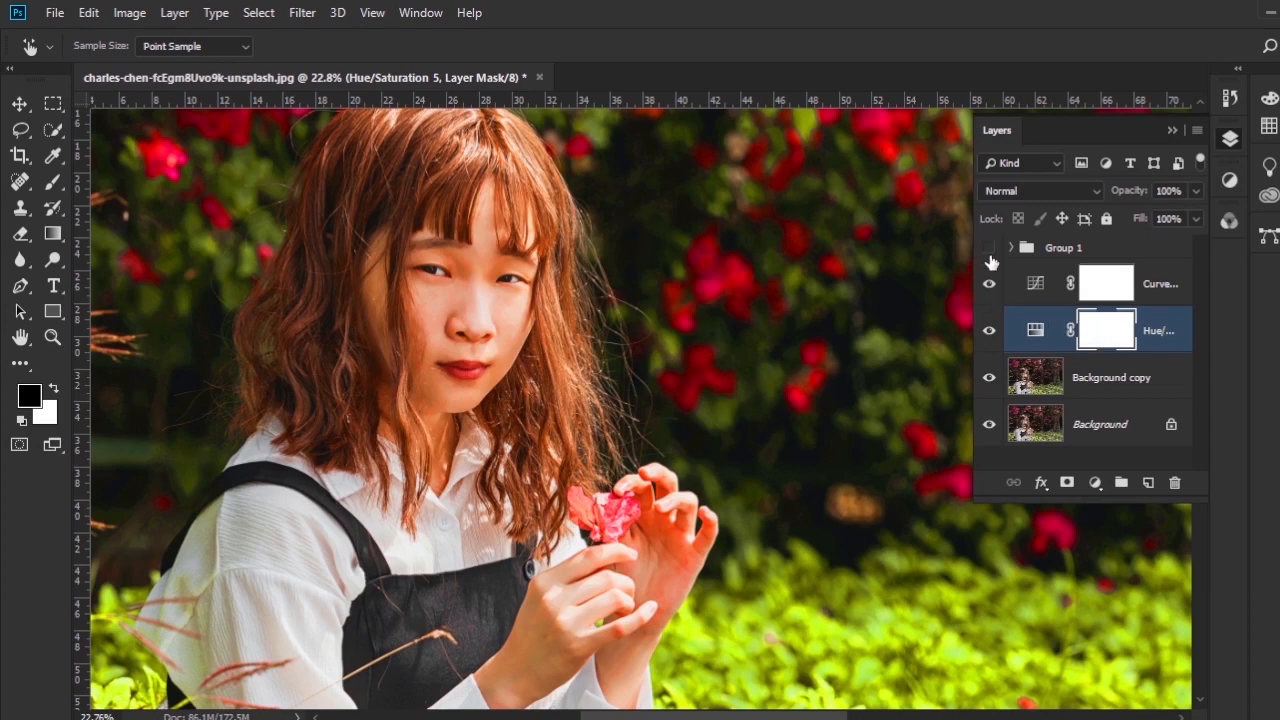
{"action": "left_click", "coordinate": [990, 258]}
{"action": "left_click", "coordinate": [990, 258]}
- Compare the portrait with the Curves layer, the newest Hue/Saturation layer and Group 1 hidden and shown, and review the whole image
{"action": "left_click", "coordinate": [989, 286]}
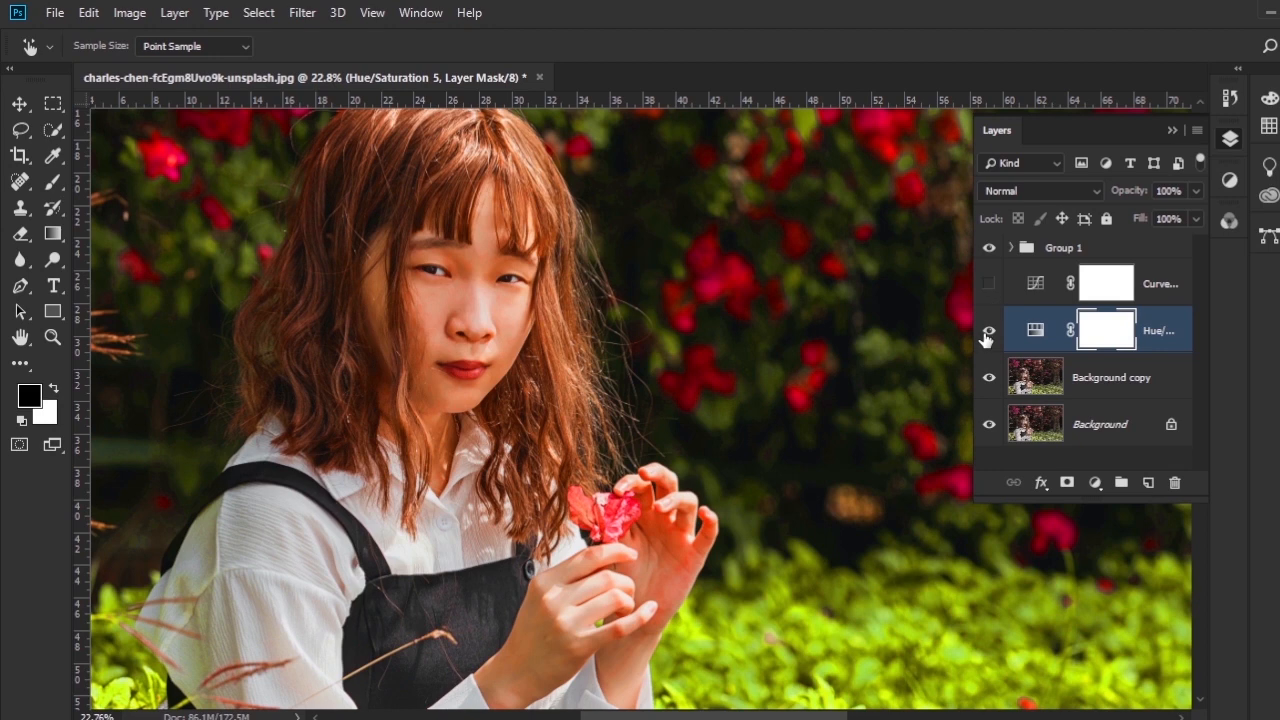
{"action": "left_click", "coordinate": [988, 331]}
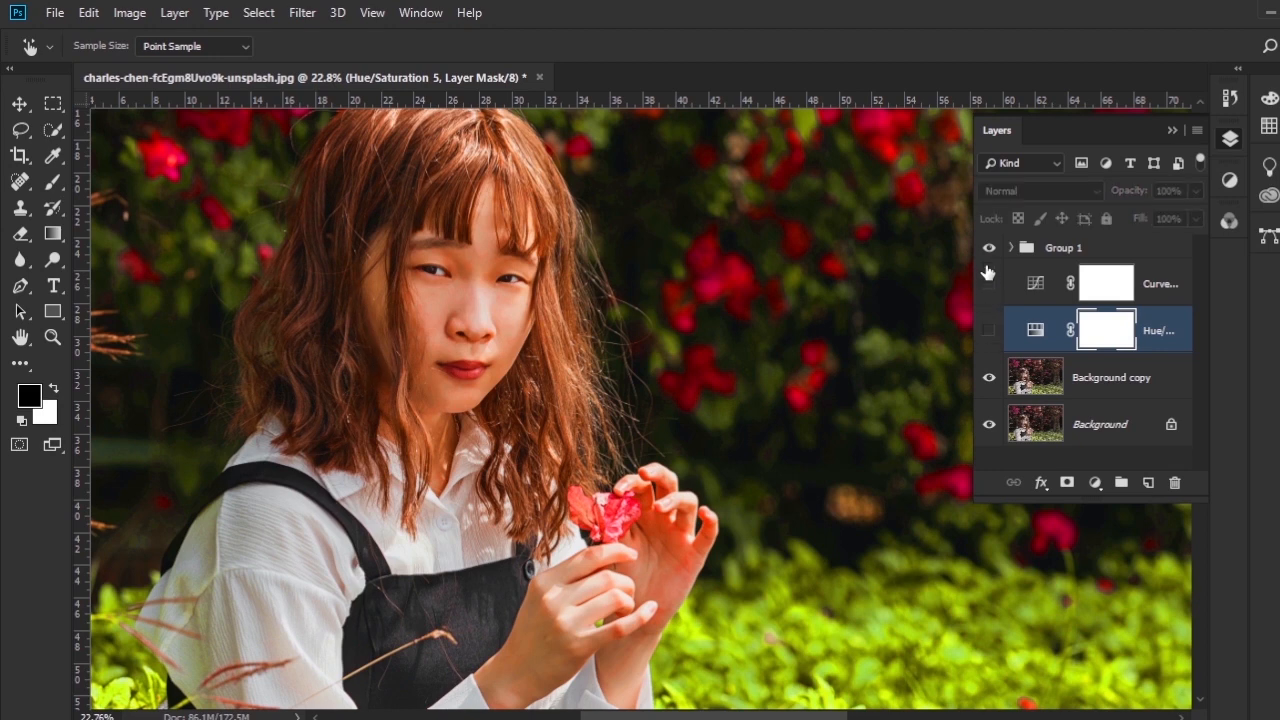
{"action": "left_click", "coordinate": [989, 248]}
{"action": "left_click", "coordinate": [989, 286]}
{"action": "left_click", "coordinate": [988, 331]}
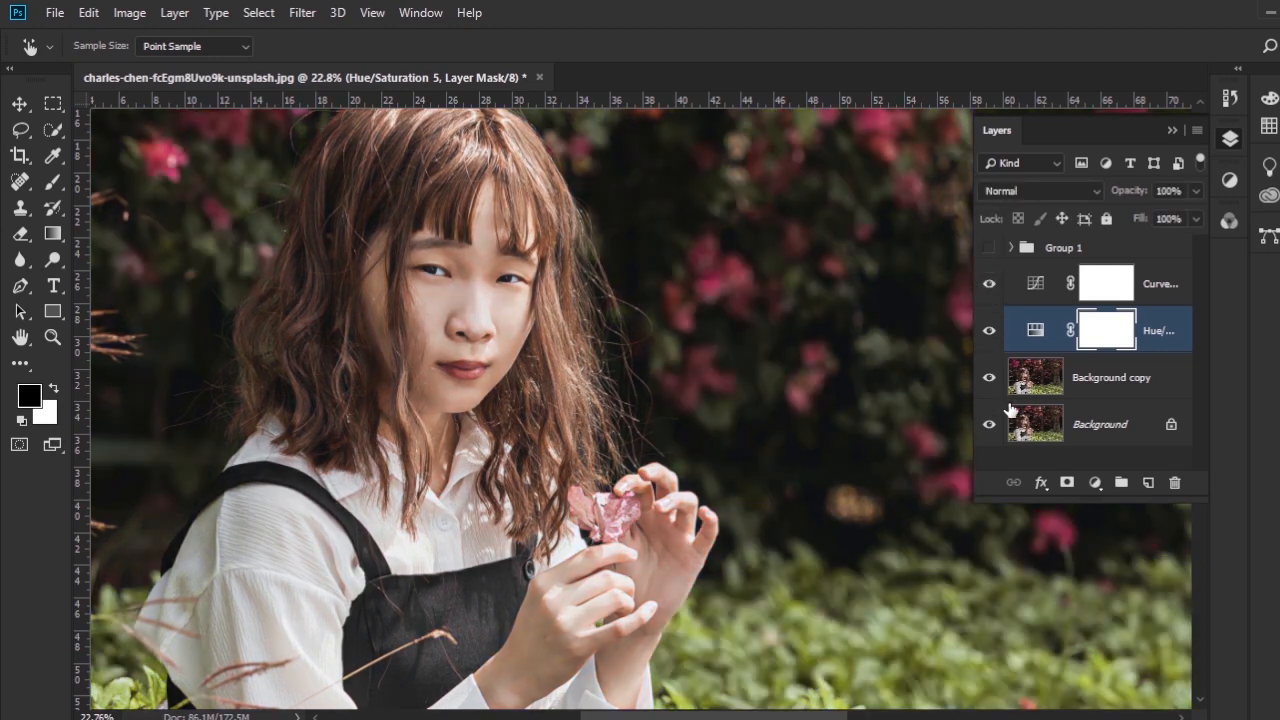
{"action": "left_click", "coordinate": [989, 250]}
{"action": "scroll", "coordinate": [600, 354], "scroll_direction": "down", "scroll_amount": 5}
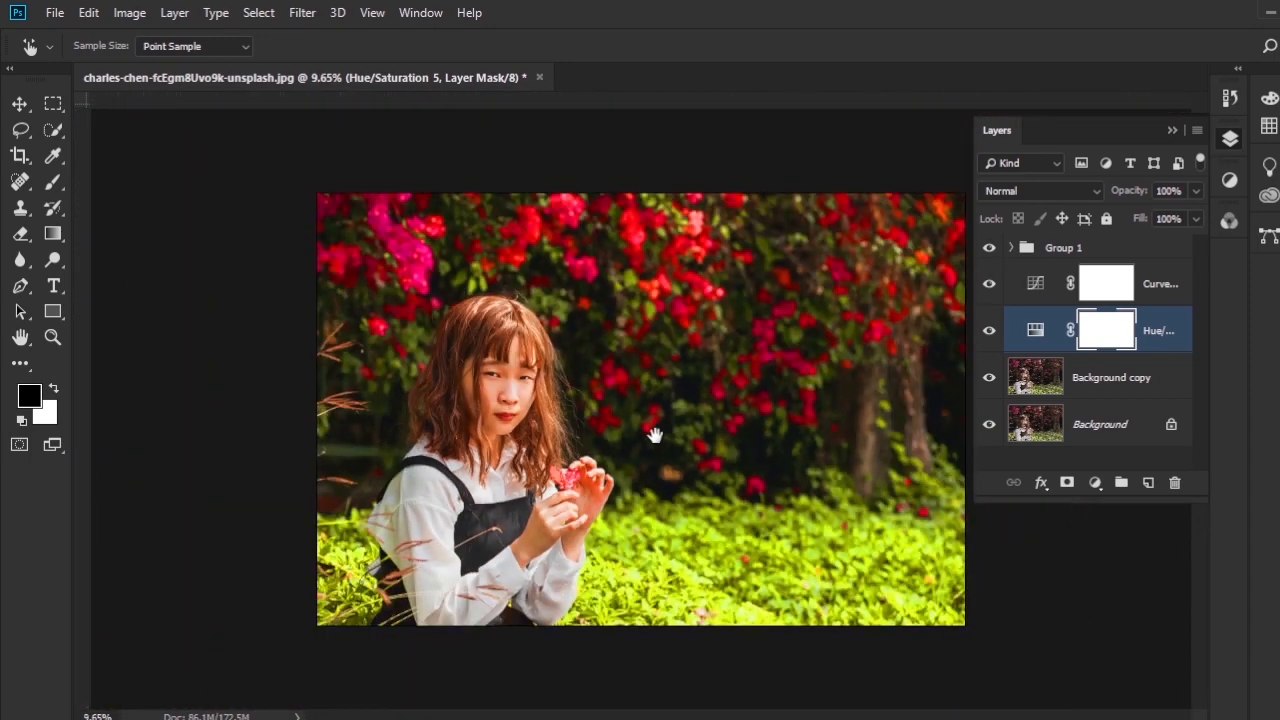
{"action": "scroll", "coordinate": [749, 415], "scroll_direction": "up", "scroll_amount": 2}
{"action": "scroll", "coordinate": [688, 430], "scroll_direction": "up", "scroll_amount": 3}
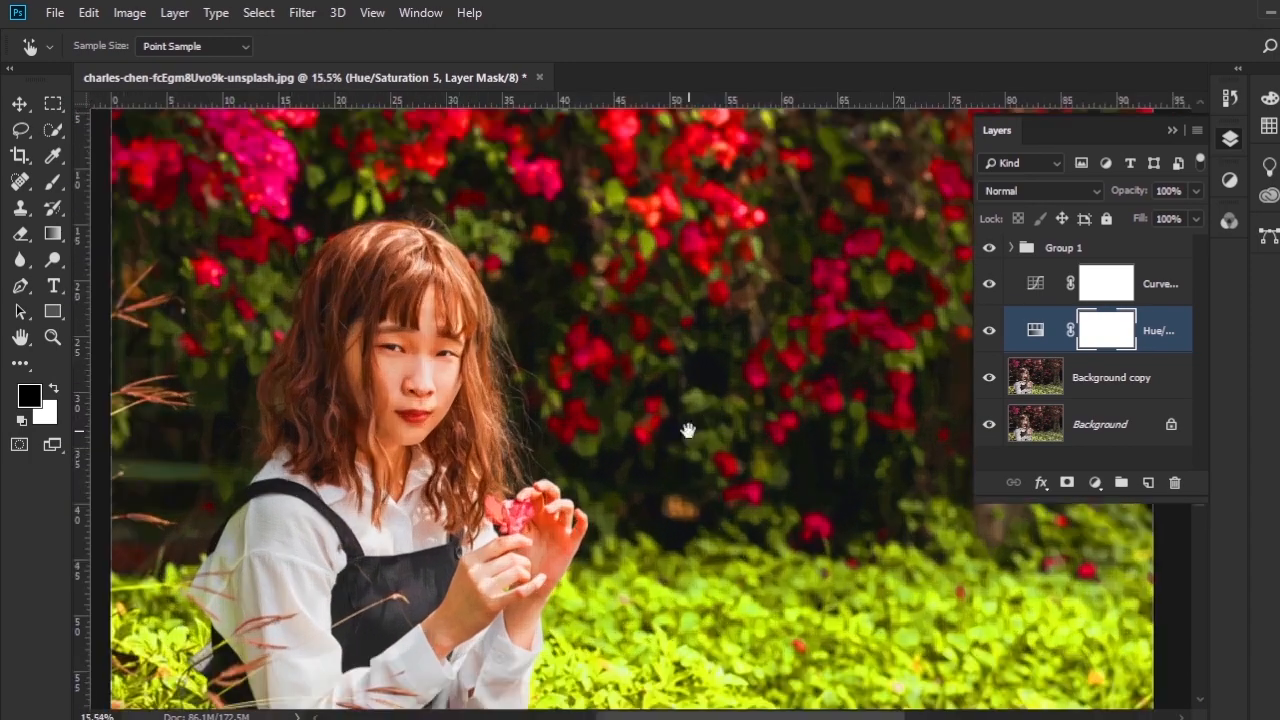
- Group the Curves adjustment with the Background copy layer, leaving the Hue/Saturation layer outside the new group
{"action": "mouse_move", "coordinate": [655, 400]}
{"action": "left_mouse_down"}
{"action": "mouse_move", "coordinate": [657, 364]}
{"action": "mouse_move", "coordinate": [657, 387]}
{"action": "left_mouse_up"}
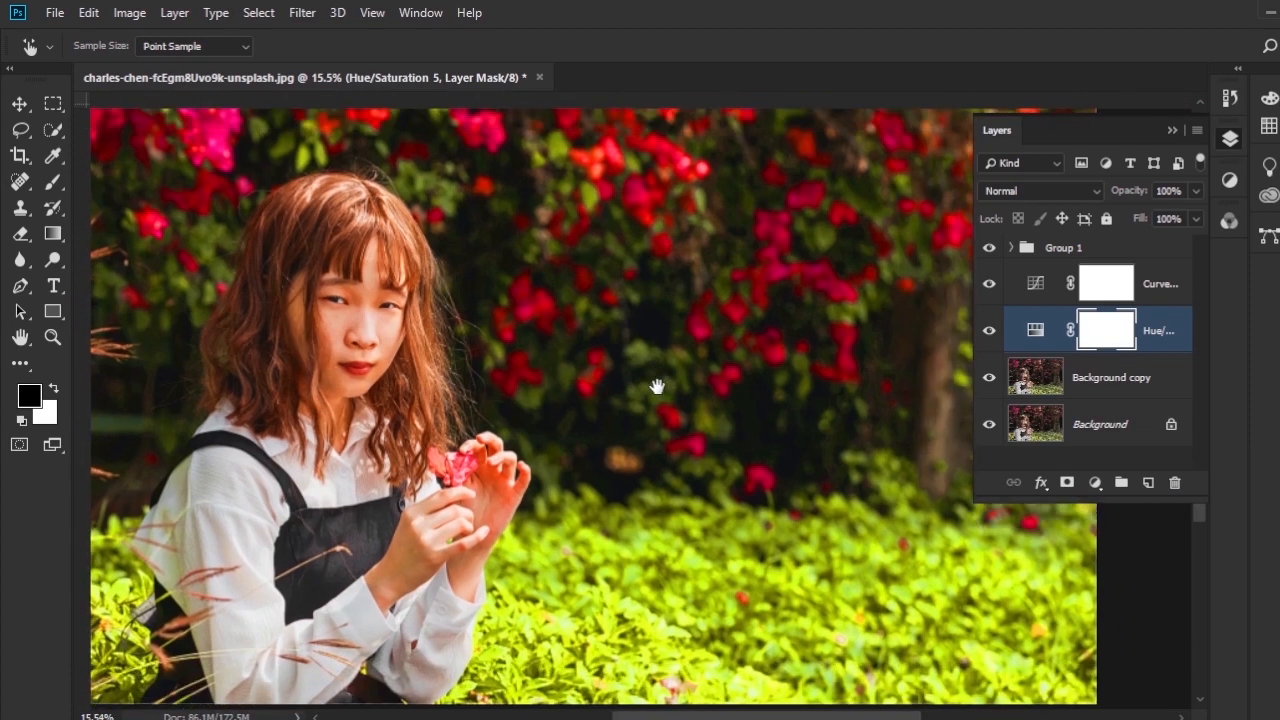
{"action": "key", "text": "ctrl+r"}
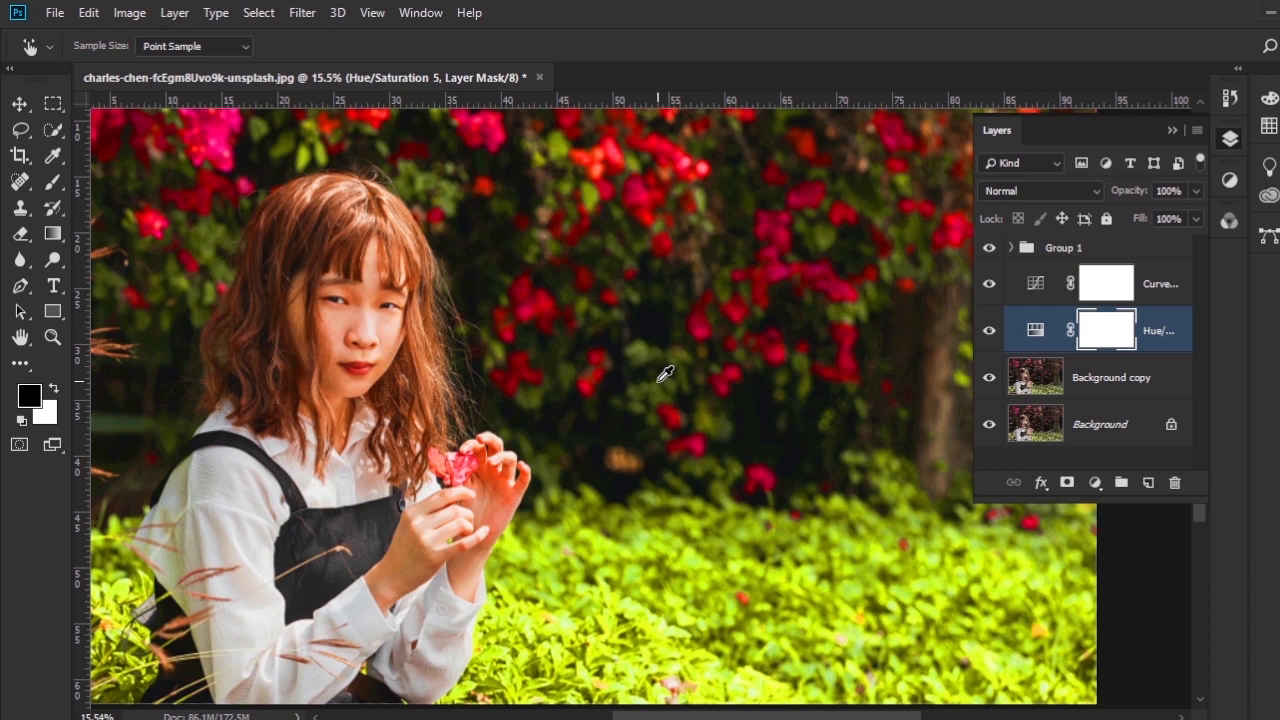
{"action": "key", "text": "b"}
{"action": "left_click", "coordinate": [1162, 285]}
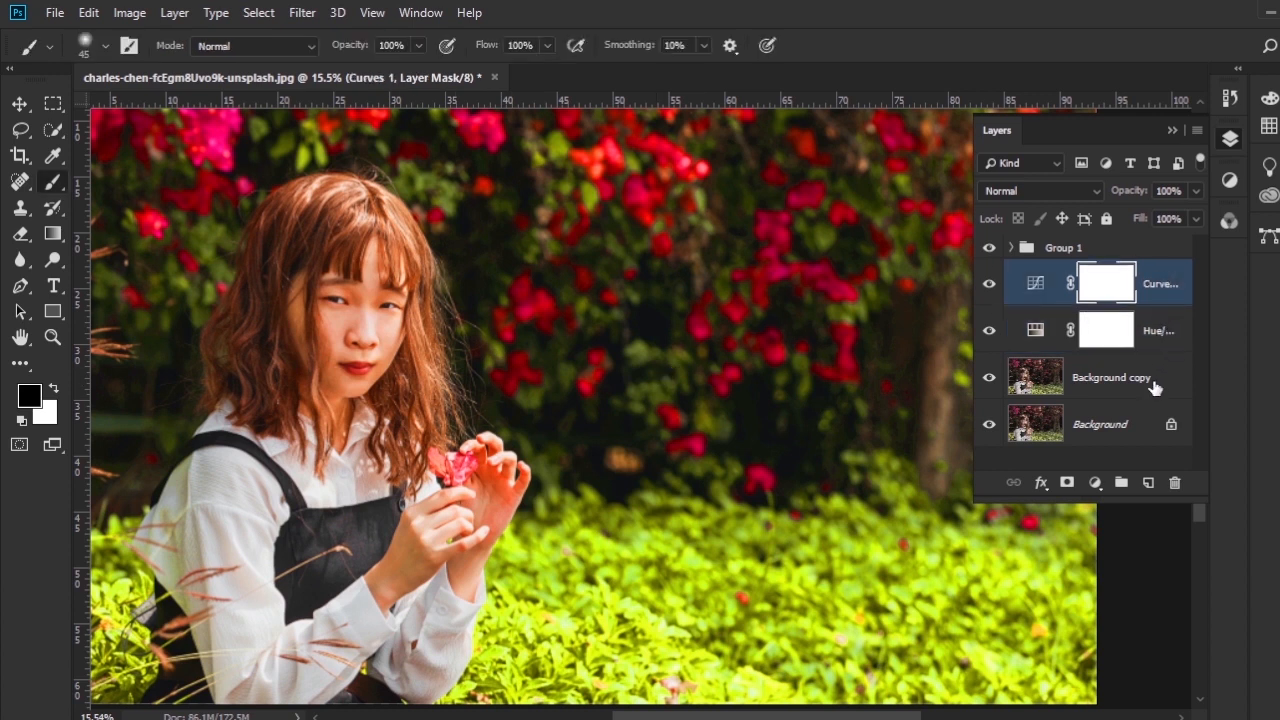
{"action": "left_click", "coordinate": [1155, 387], "text": "ctrl"}
{"action": "left_click", "coordinate": [1121, 482]}
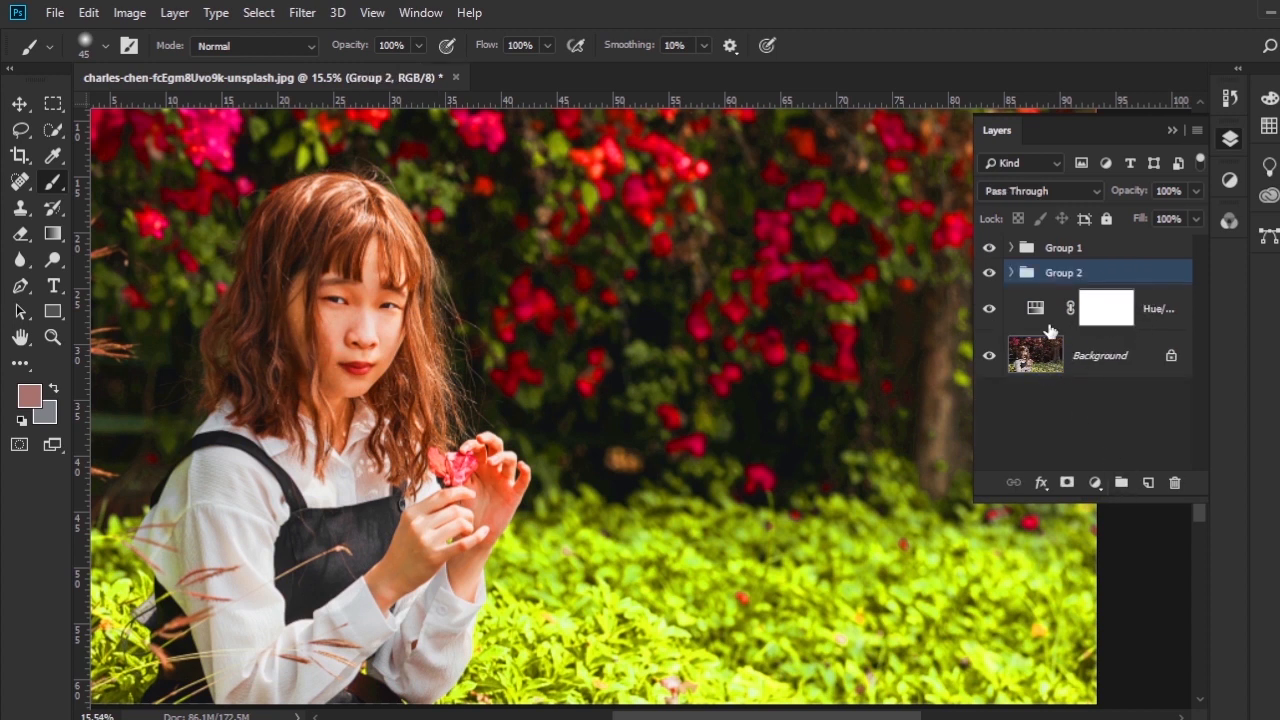
- Compare the portrait with Group 2 and Group 1 each hidden and shown
{"action": "left_click", "coordinate": [990, 276]}
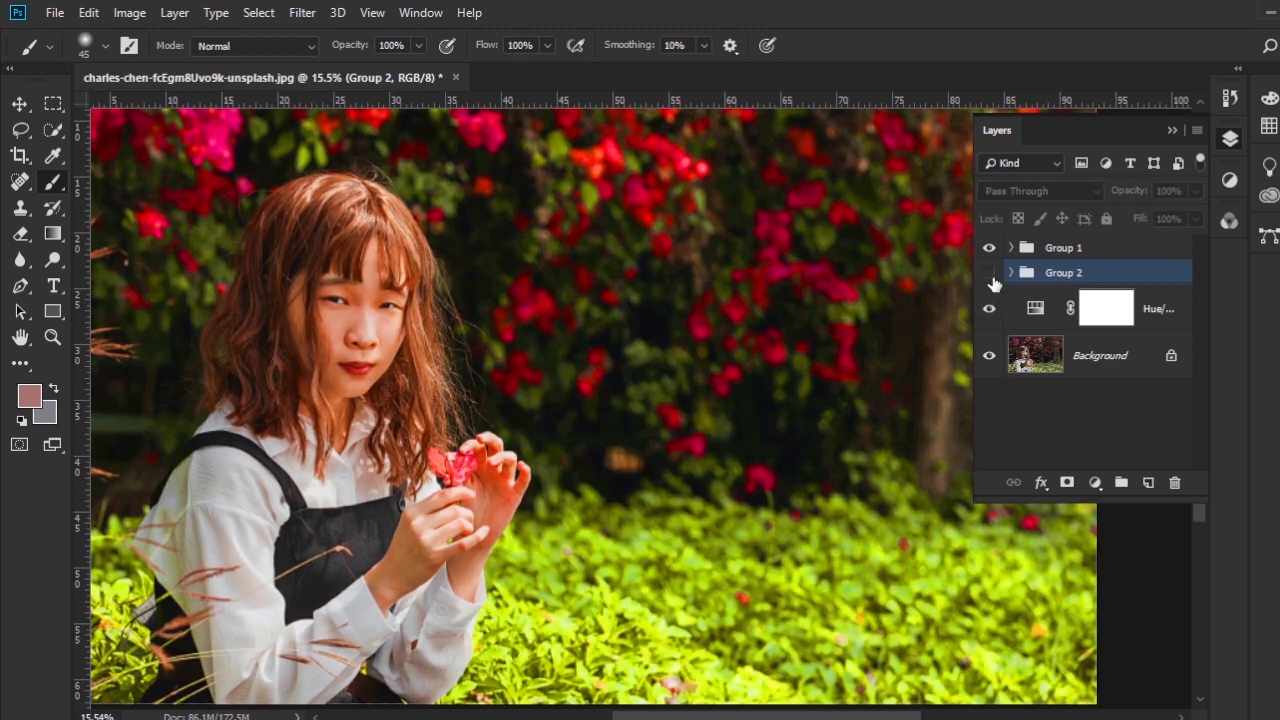
{"action": "left_click", "coordinate": [991, 279]}
{"action": "left_click", "coordinate": [991, 279]}
{"action": "left_click", "coordinate": [991, 253]}
{"action": "left_click", "coordinate": [990, 250]}
{"action": "left_click", "coordinate": [990, 276]}
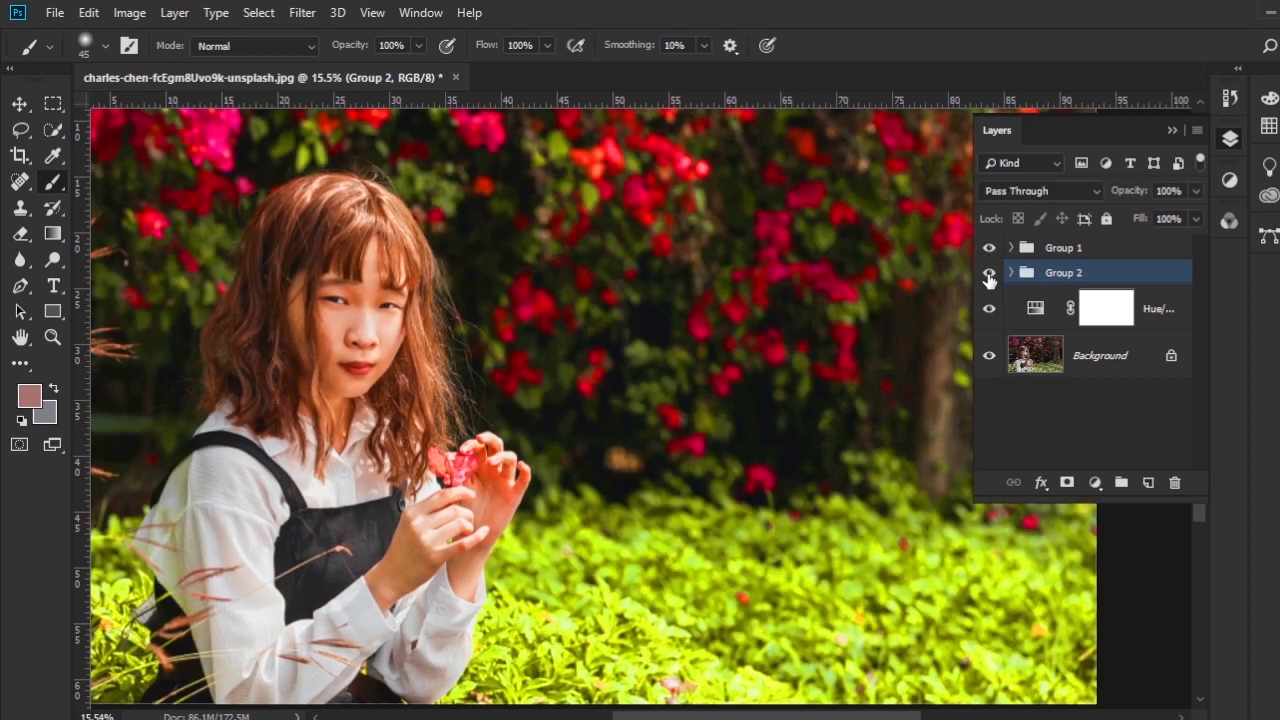
- Merge Group 1, Group 2 and the Hue/Saturation layer above the Background into a single layer
{"action": "left_click", "coordinate": [1140, 256]}
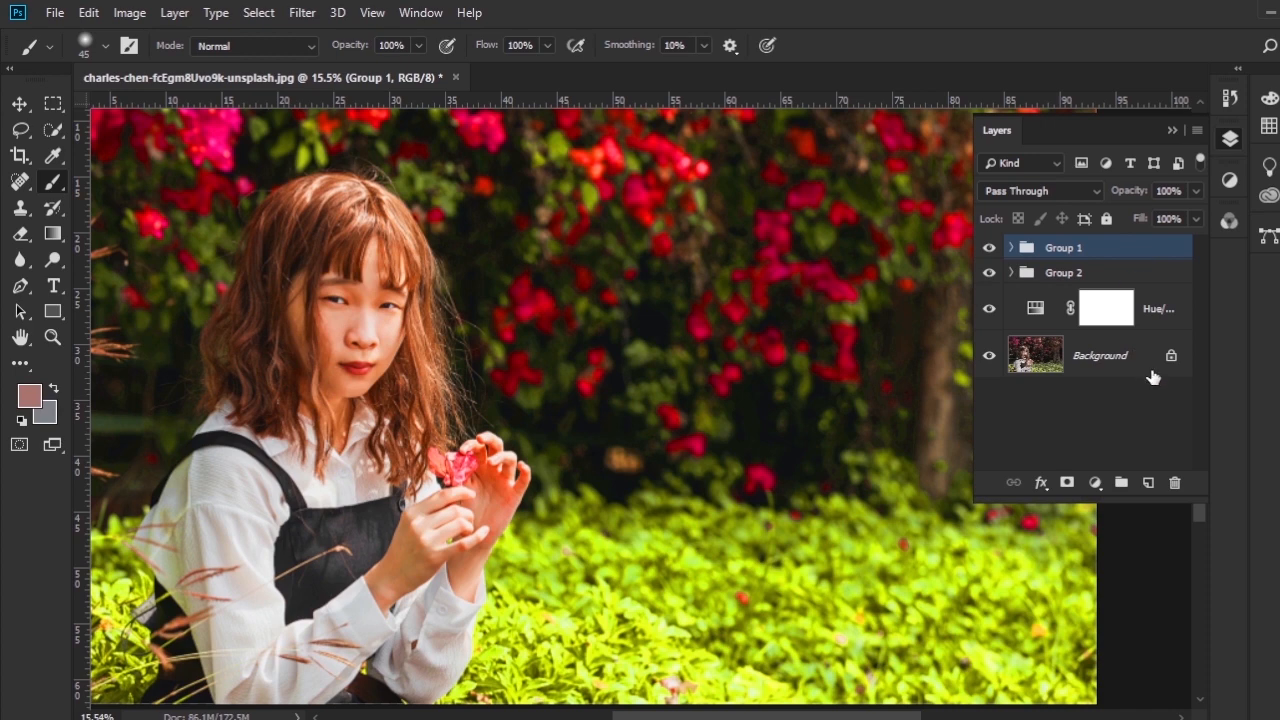
{"action": "left_click", "coordinate": [1160, 316], "text": "shift"}
{"action": "right_click", "coordinate": [1128, 272]}
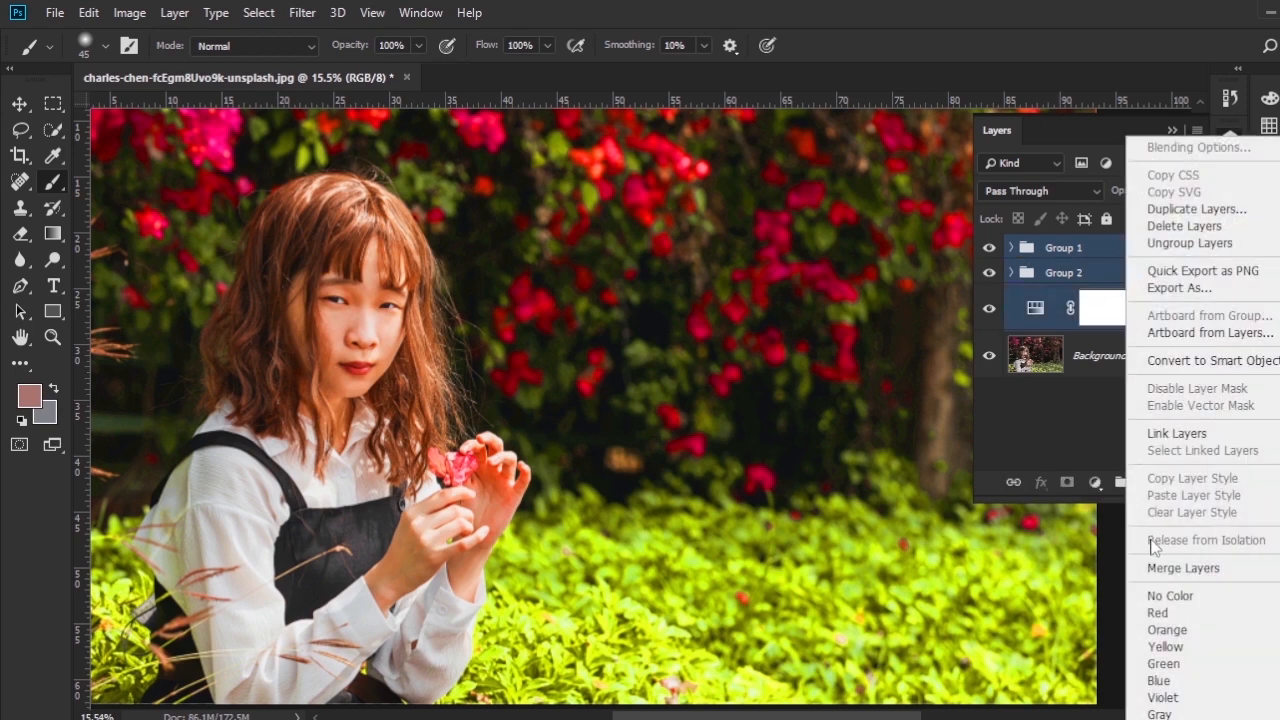
{"action": "left_click", "coordinate": [1183, 567]}
- Compare the whole portrait before and after the edits by hiding and showing the merged layer above the Background
{"action": "scroll", "coordinate": [930, 448], "scroll_direction": "down", "scroll_amount": 2}
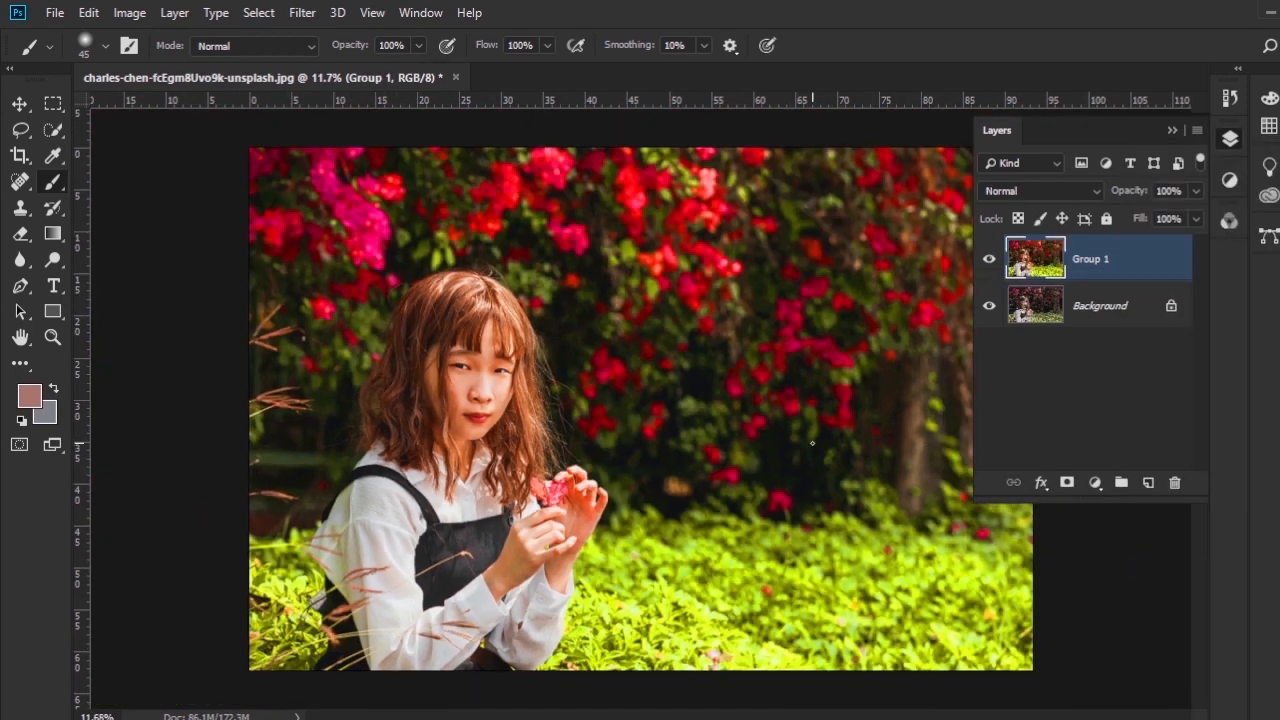
{"action": "scroll", "coordinate": [812, 442], "scroll_direction": "up", "scroll_amount": 1}
{"action": "scroll", "coordinate": [842, 429], "scroll_direction": "down", "scroll_amount": 1}
{"action": "left_click", "coordinate": [989, 261]}
{"action": "left_click", "coordinate": [989, 261]}
{"action": "left_click", "coordinate": [989, 261]}
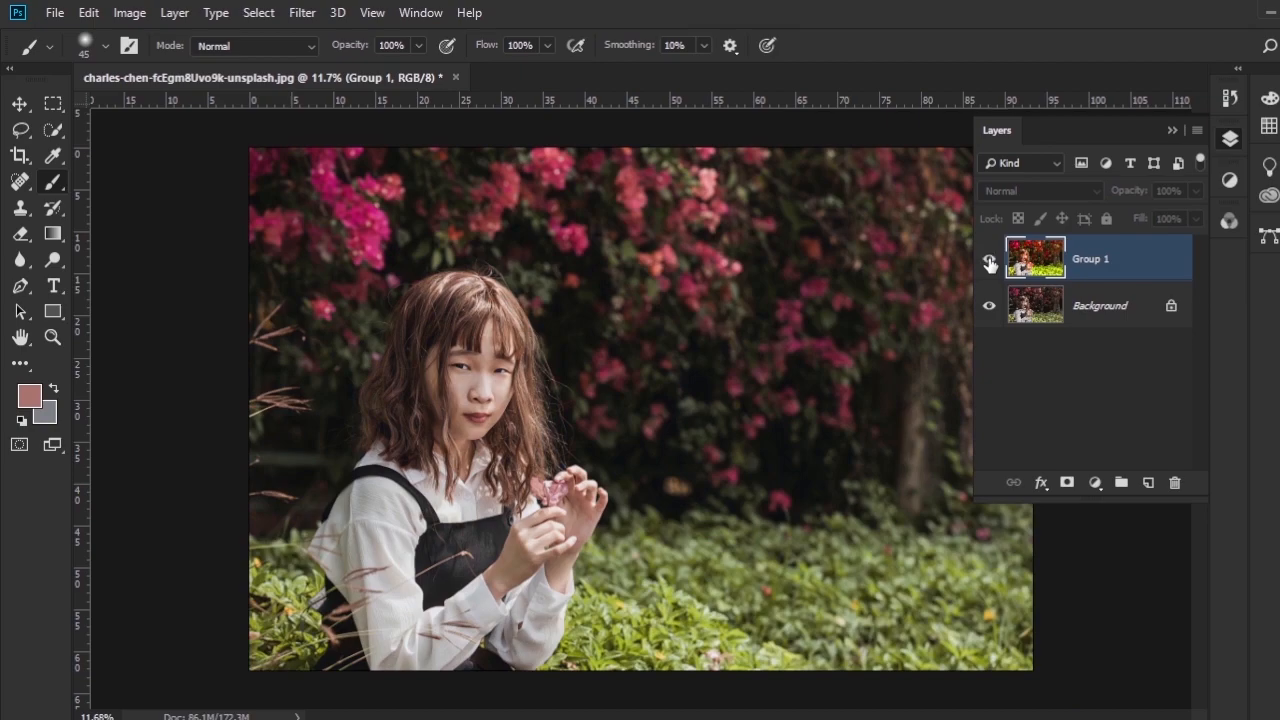
{"action": "left_click", "coordinate": [989, 261]}
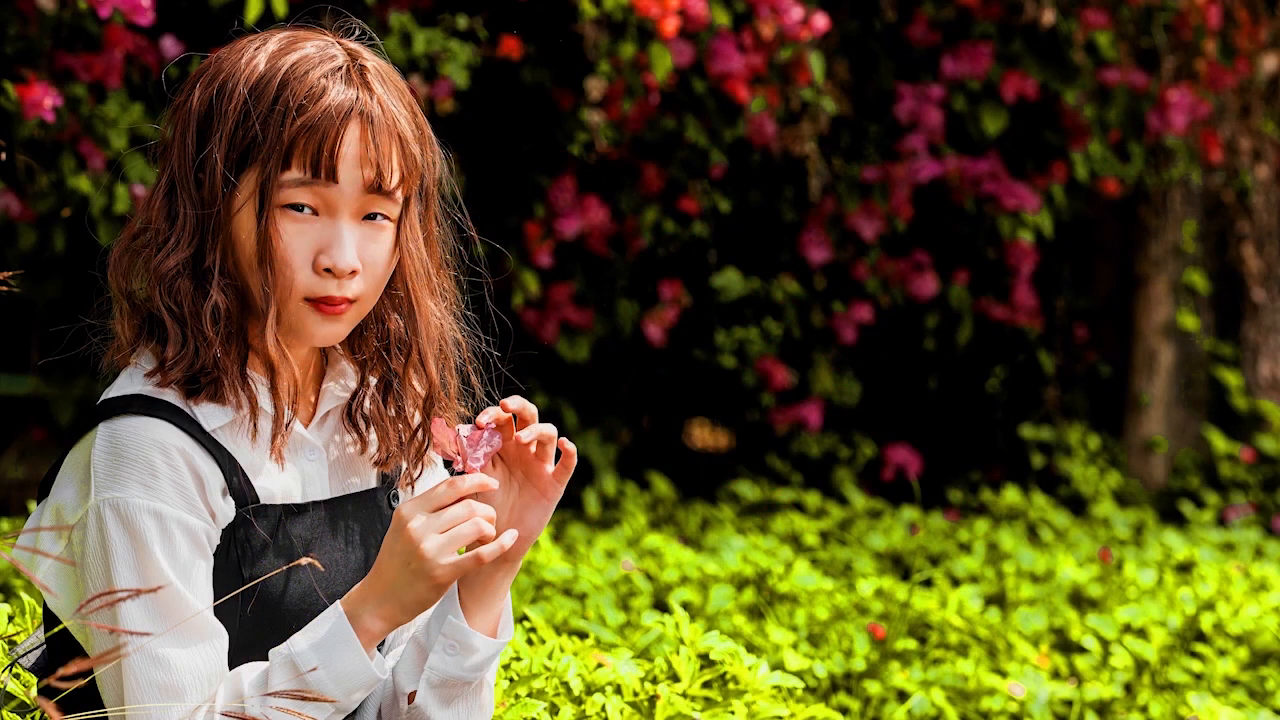